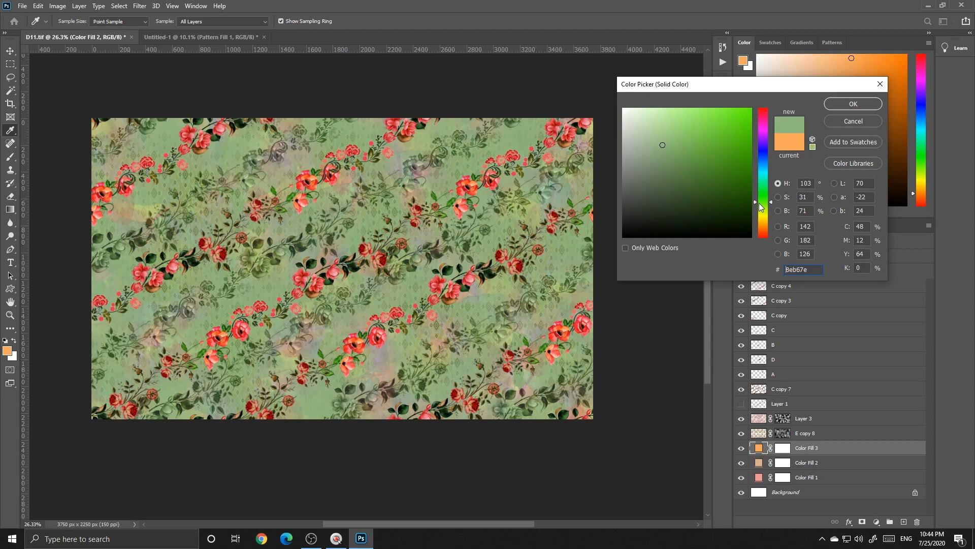
key("ctrl+z")
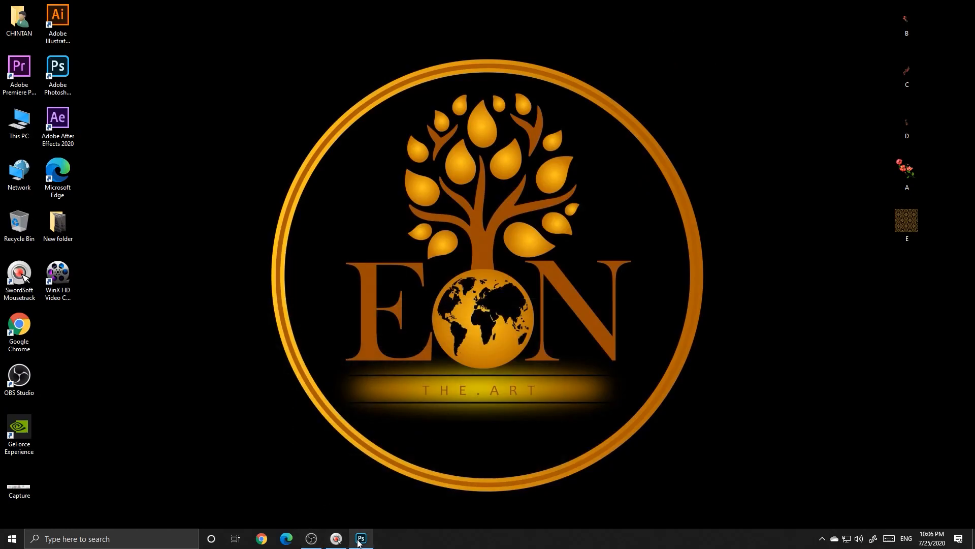
Switch to Photoshop and create a new 25 x 15 inch document at 150 pixels/inch in RGB with a white background
left_click(361, 538)
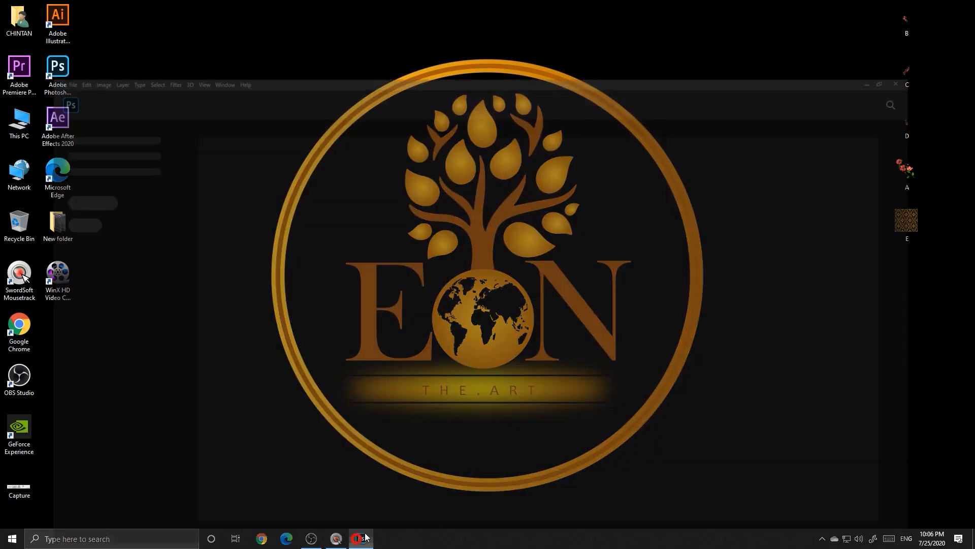
left_click(22, 6)
left_click(30, 18)
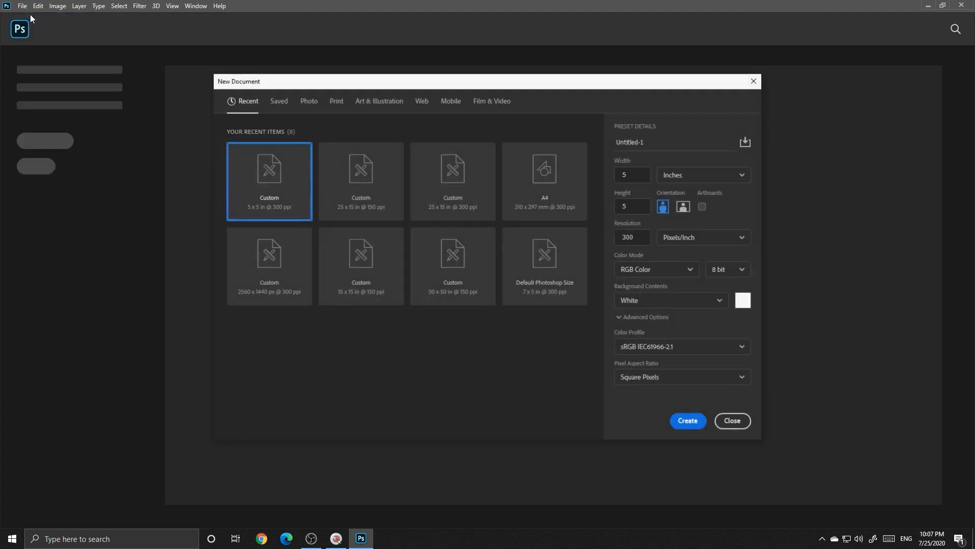
left_click(358, 201)
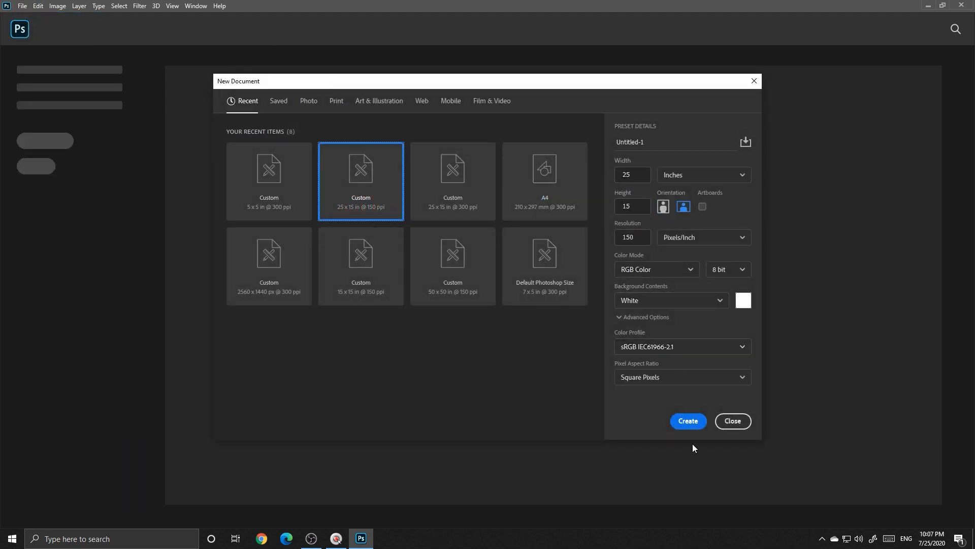
left_click(684, 421)
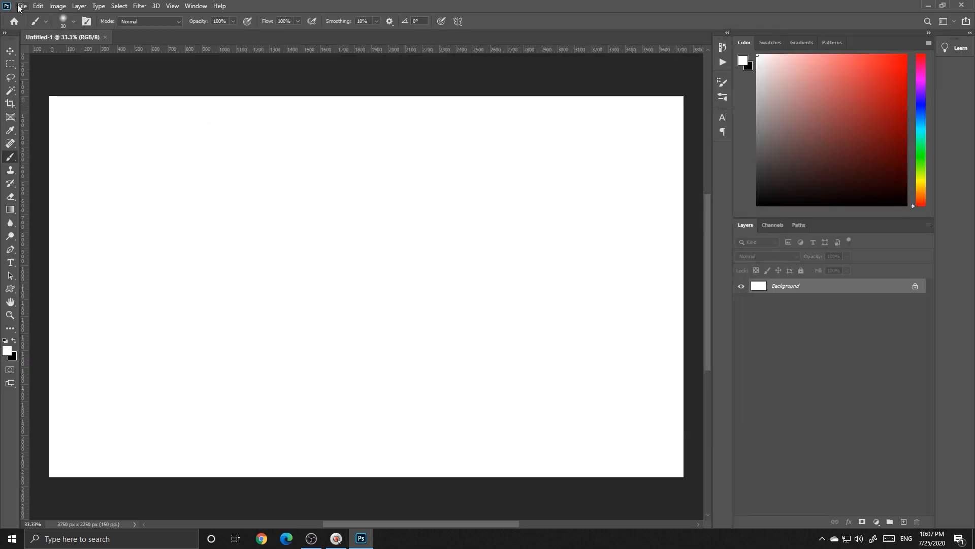
Place the flower image B from the desktop into the document and rasterize its layer
left_click(926, 6)
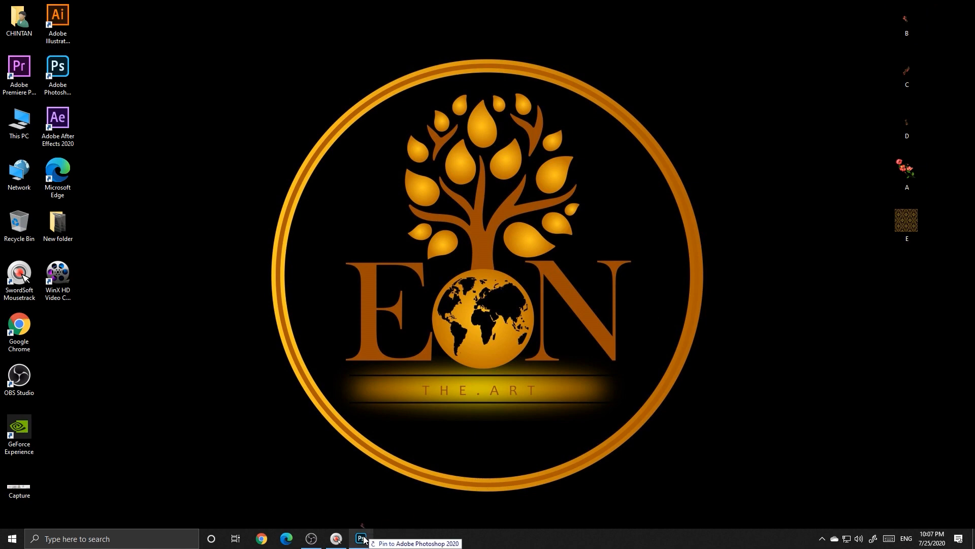
left_click_drag(363, 538, 413, 322)
key("Return")
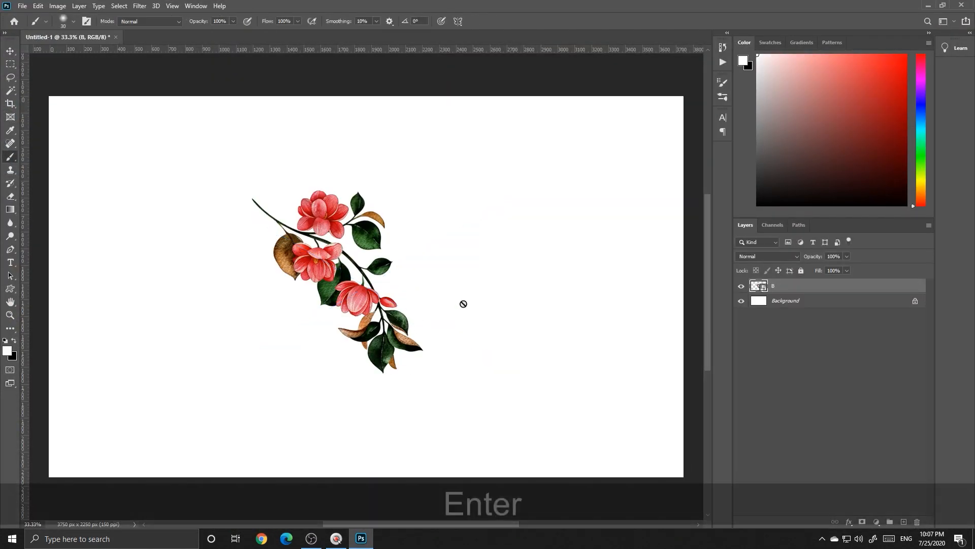
right_click(779, 291)
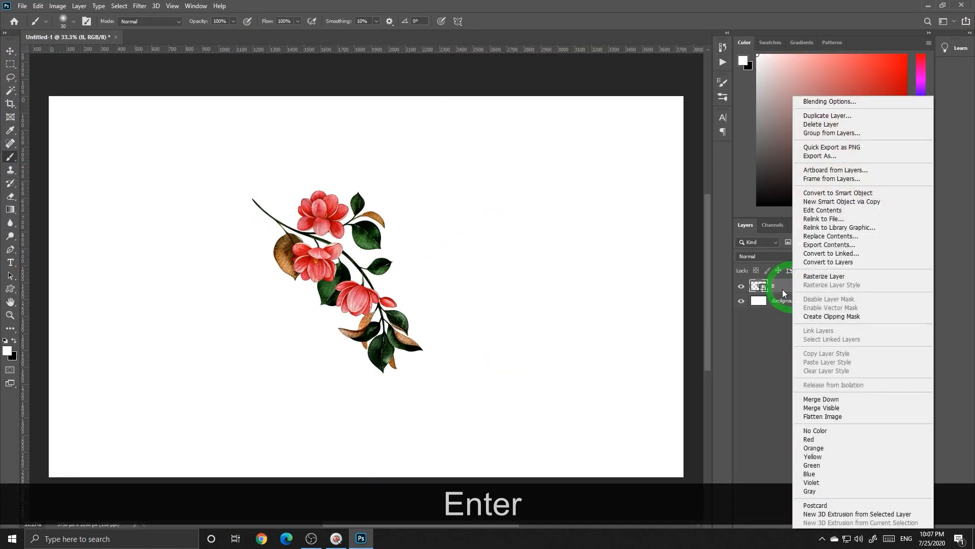
left_click(814, 277)
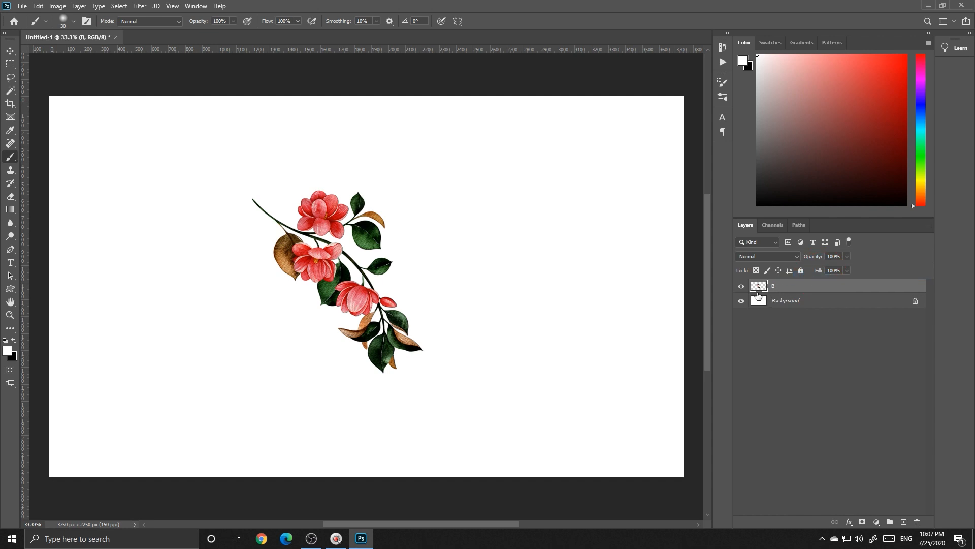
Add a pink Solid Color fill layer (#eb9393) directly above the Background layer
left_click(801, 304)
left_click(877, 523)
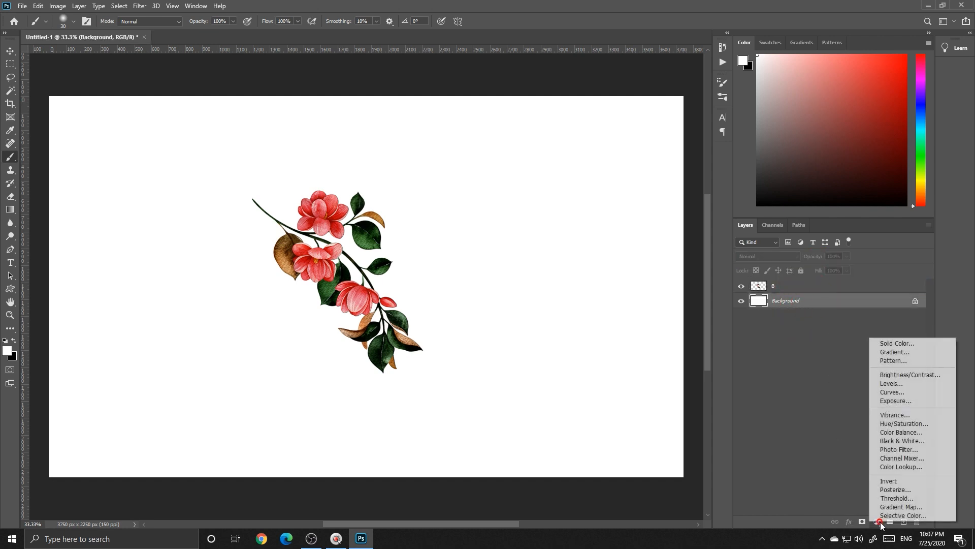
left_click(888, 344)
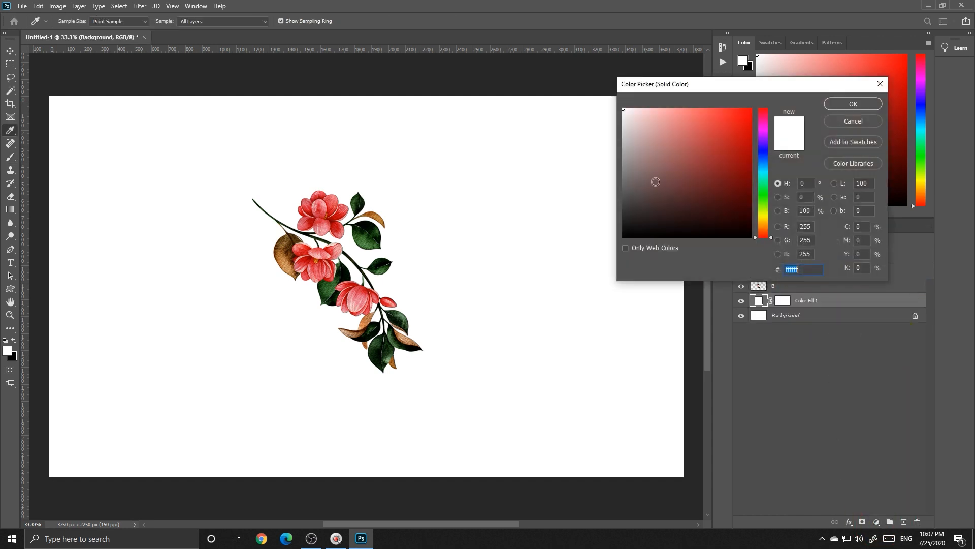
left_click(661, 115)
left_click(669, 114)
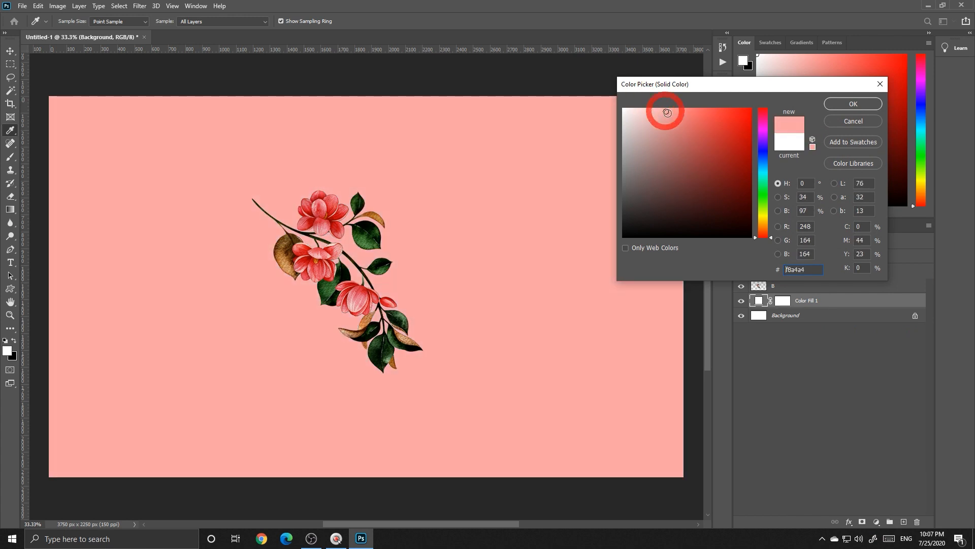
left_click_drag(669, 115, 670, 118)
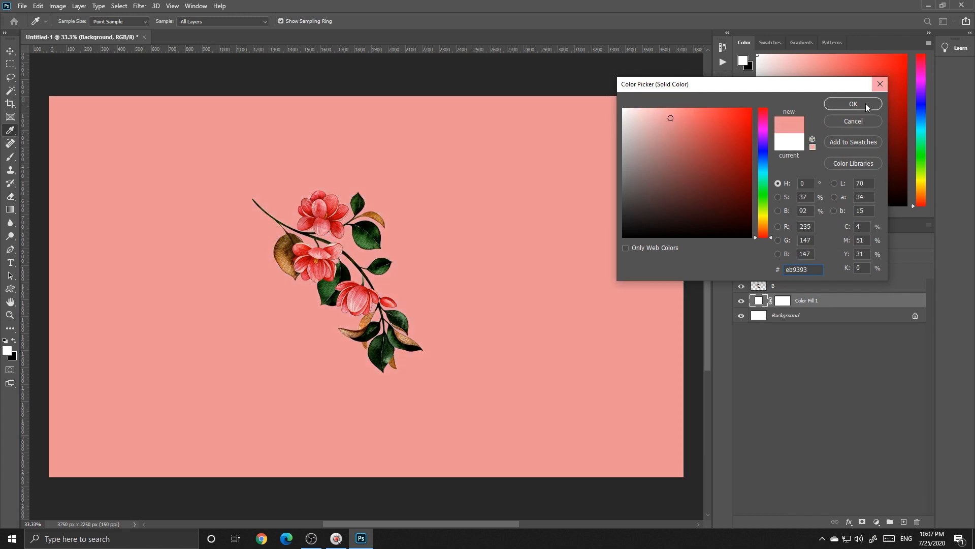
left_click(859, 104)
Scale the flower on layer B down to about half size and rotate it so the branch rises toward the upper right
left_click(793, 288)
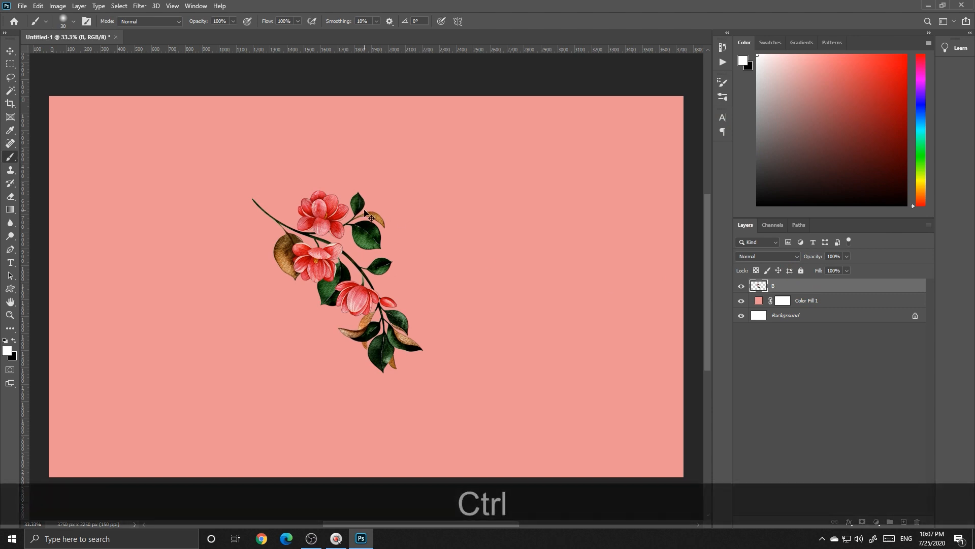
key("ctrl+t")
left_click_drag(422, 373, 382, 246)
key("Return")
scroll(349, 282, "up", 2)
left_click_drag(350, 282, 397, 253)
scroll(394, 256, "down", 1)
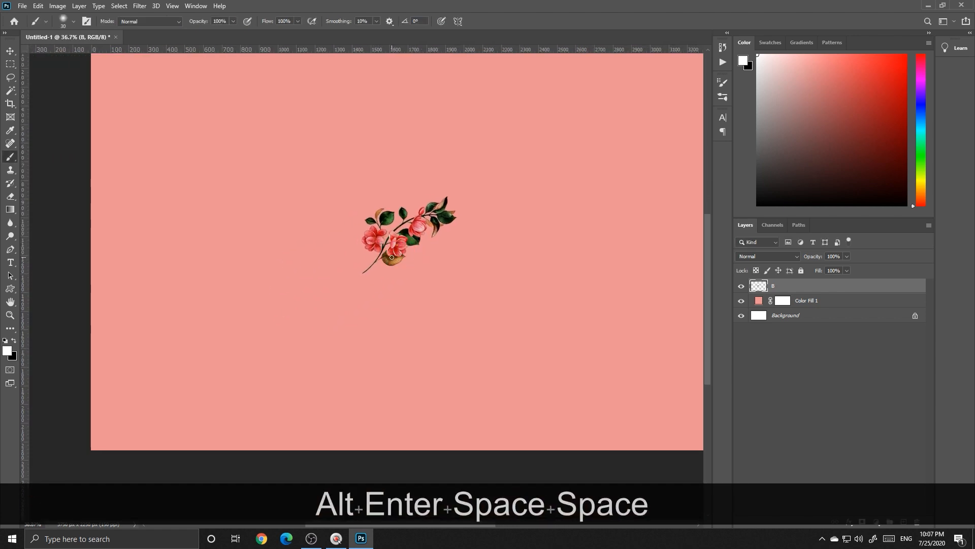
scroll(391, 257, "down", 1)
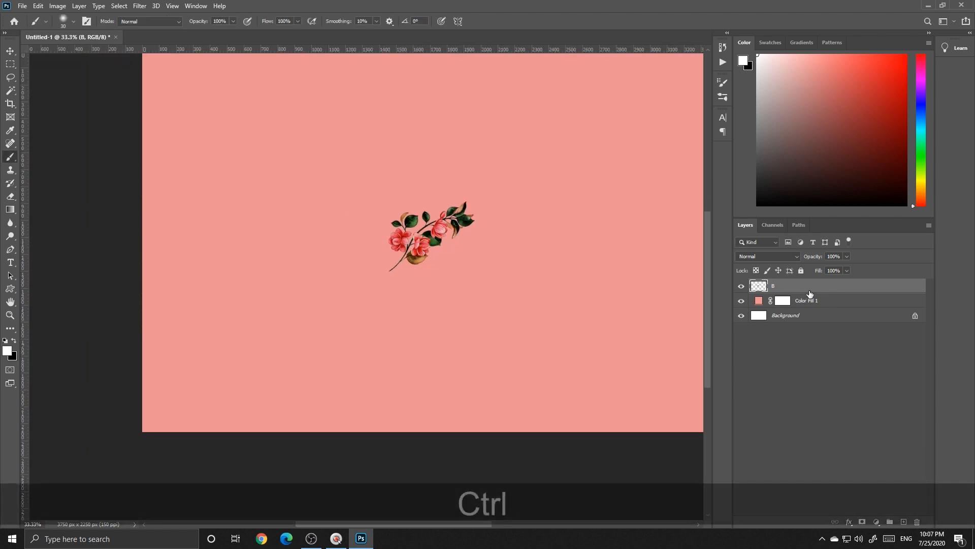
Add a new empty layer and move it beneath layer B
key("ctrl+shift+n")
key("Return")
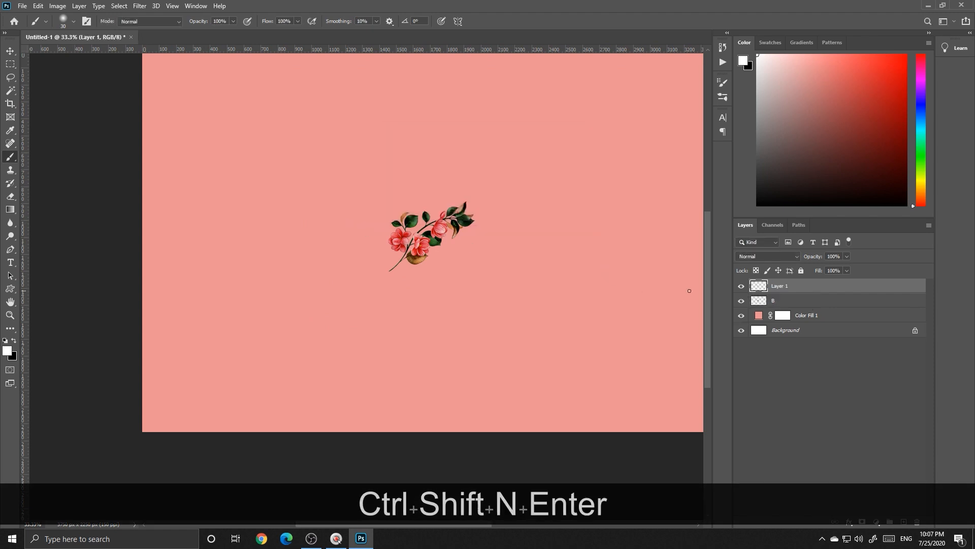
left_click_drag(785, 288, 782, 308)
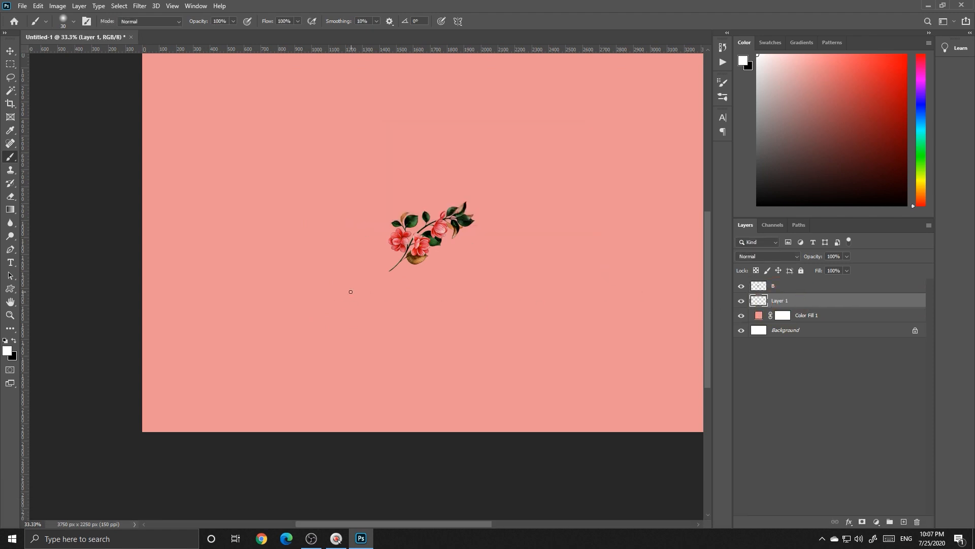
Draw a straight diagonal path with the Pen tool from the canvas's lower-left corner to its upper-right corner
key("p")
scroll(168, 412, "up", 8)
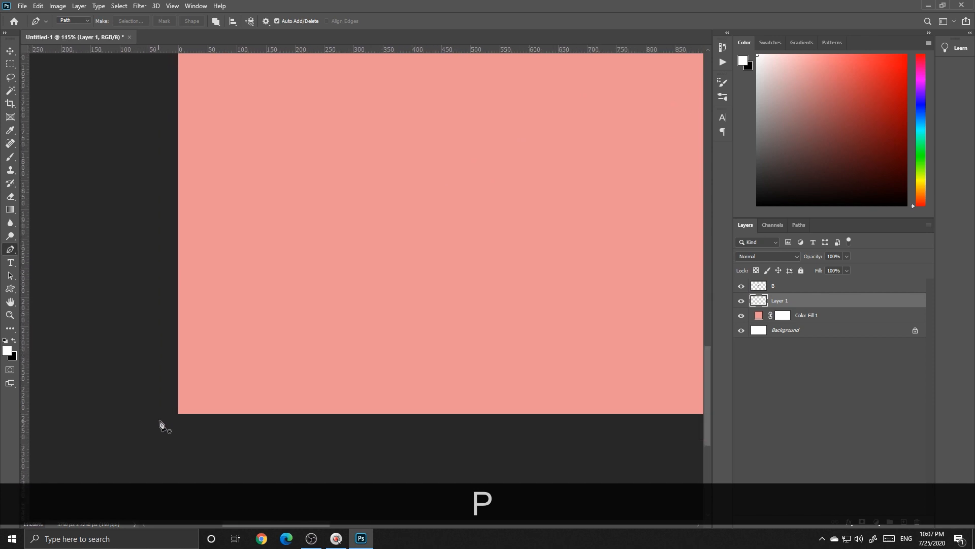
scroll(176, 419, "up", 10)
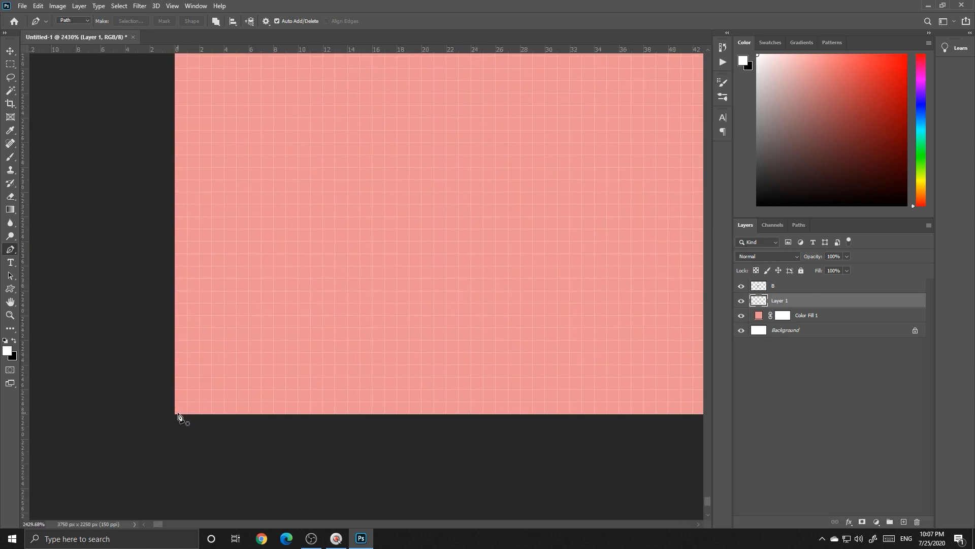
scroll(192, 379, "down", 15)
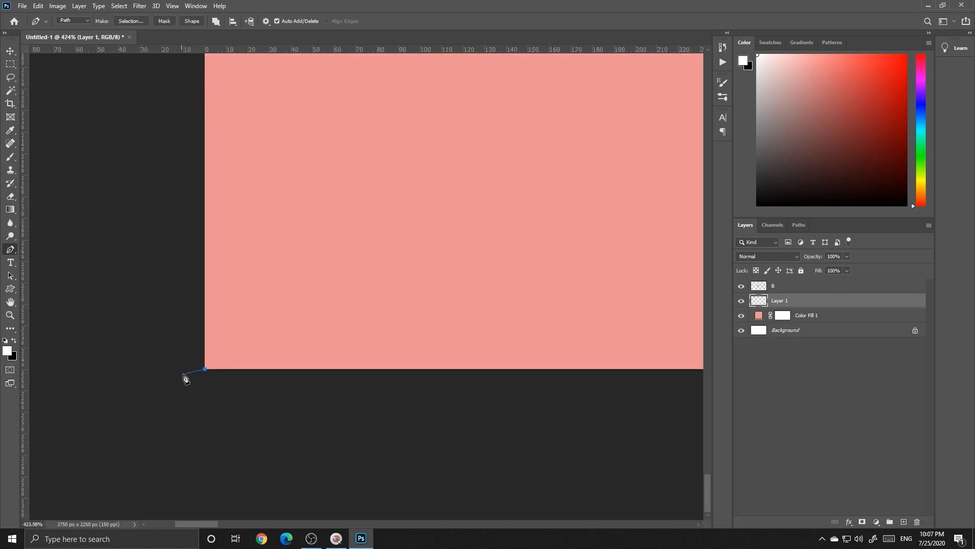
scroll(183, 373, "down", 8)
left_click_drag(578, 154, 433, 320)
scroll(561, 218, "up", 9)
scroll(584, 219, "up", 15)
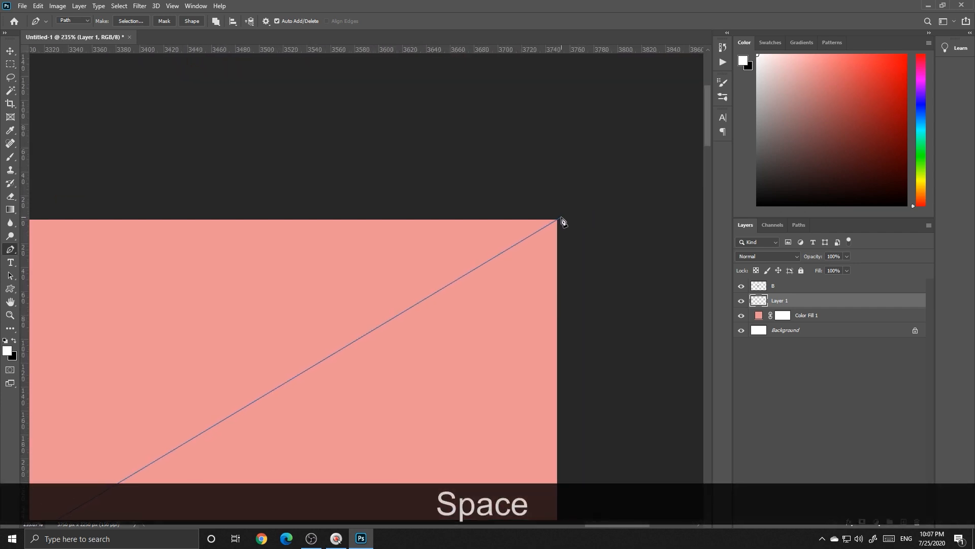
scroll(556, 224, "up", 3)
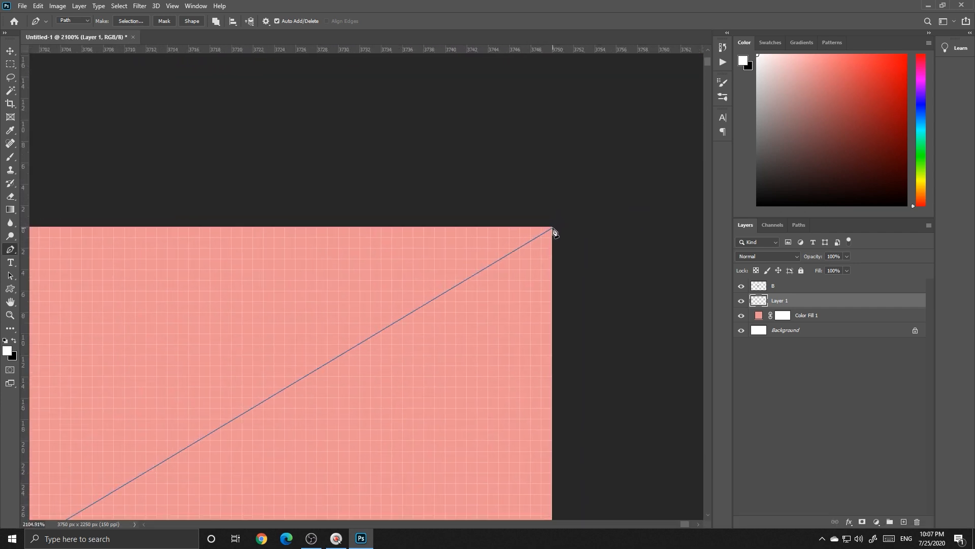
scroll(553, 217, "down", 2)
key("ctrl+space")
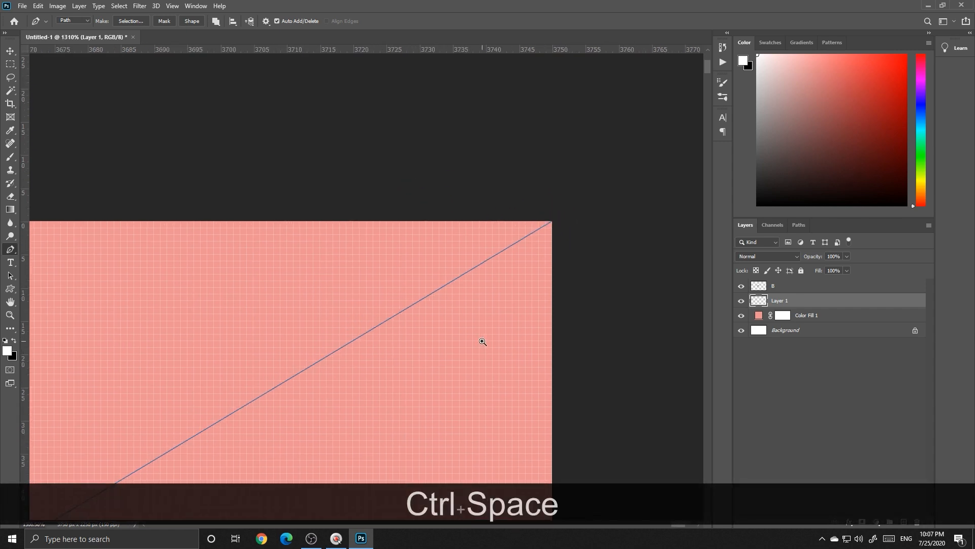
left_click_drag(483, 341, 315, 211)
scroll(382, 381, "up", 3)
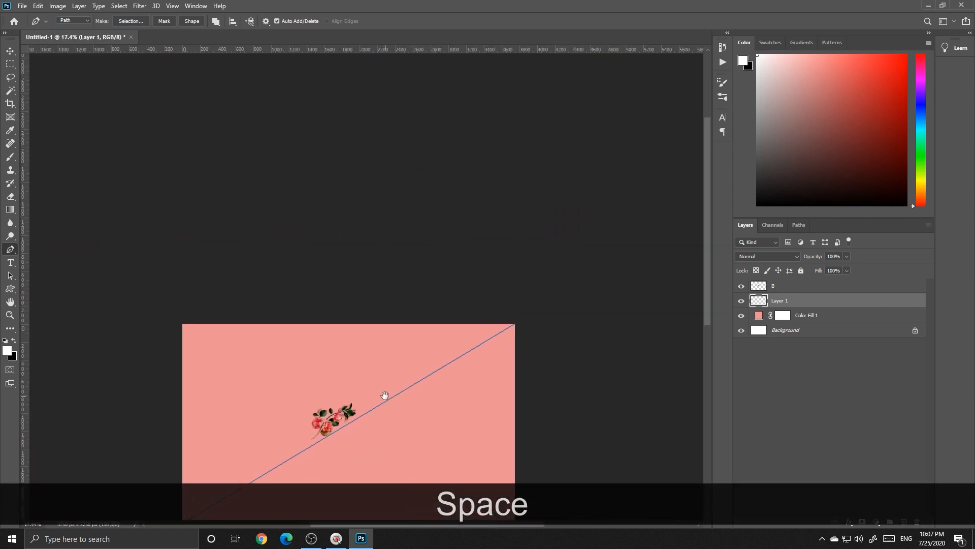
left_click_drag(385, 394, 399, 254)
scroll(317, 293, "up", 6)
left_click_drag(339, 344, 340, 321)
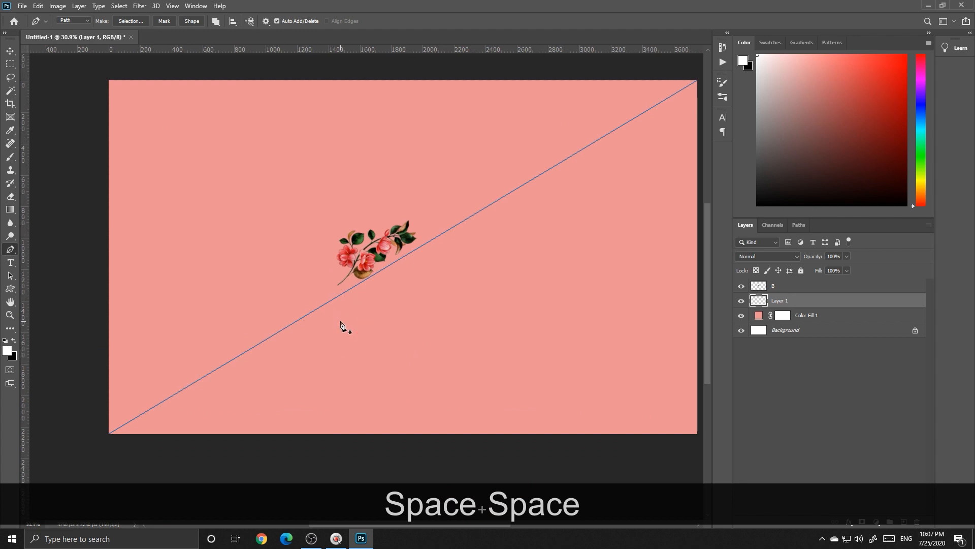
Stroke the diagonal path on Layer 1 with a black 40 px brush, dismiss the path, and check the line by toggling the layer's visibility
key("b")
key("bracketright")
key("bracketright")
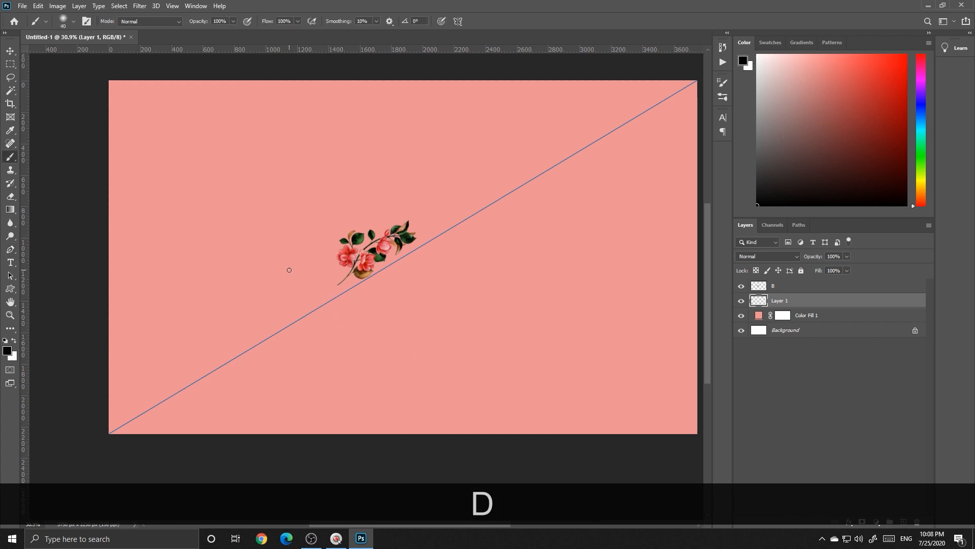
key("Return")
key("p")
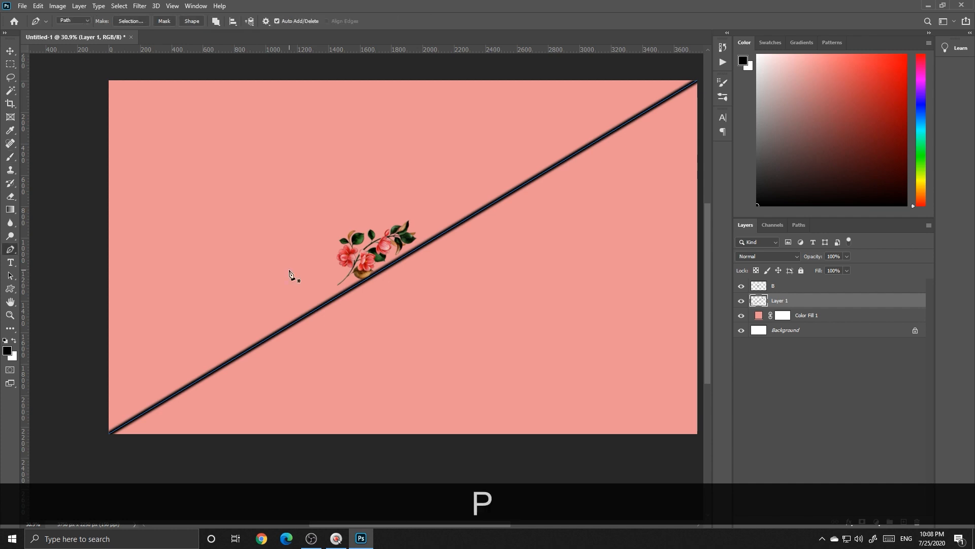
key("Return")
left_click(741, 301)
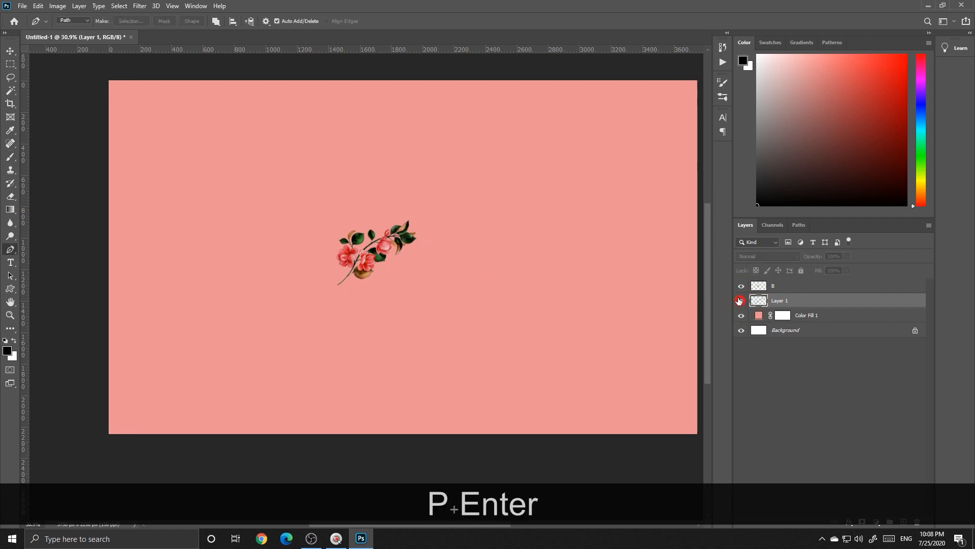
left_click(742, 302)
Move the flower on layer B onto the diagonal line and rotate it about 5.35° clockwise to follow the line
left_click(778, 289)
scroll(315, 260, "up", 3)
key("ctrl+t")
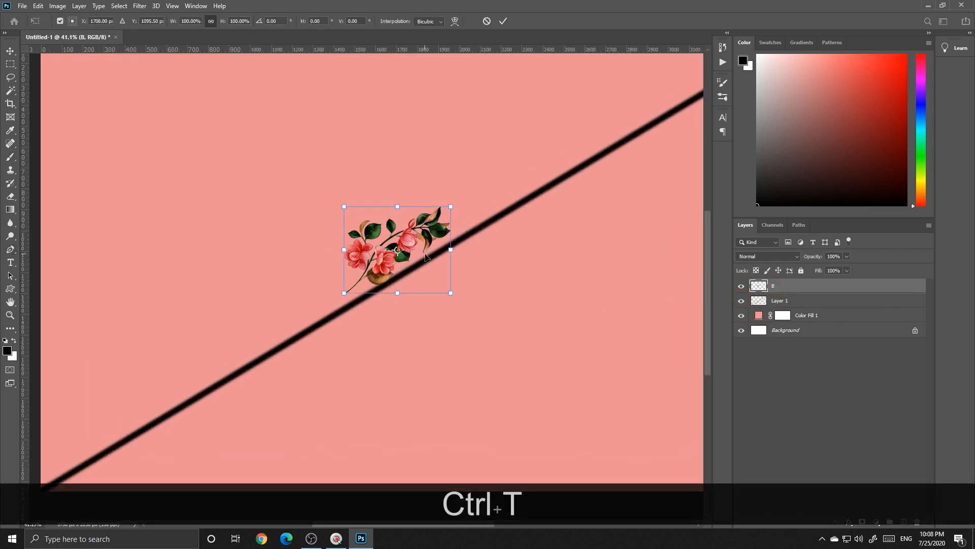
left_click_drag(401, 263, 456, 230)
mouse_move(389, 335)
left_mouse_down()
mouse_move(377, 328)
mouse_move(371, 340)
left_mouse_up()
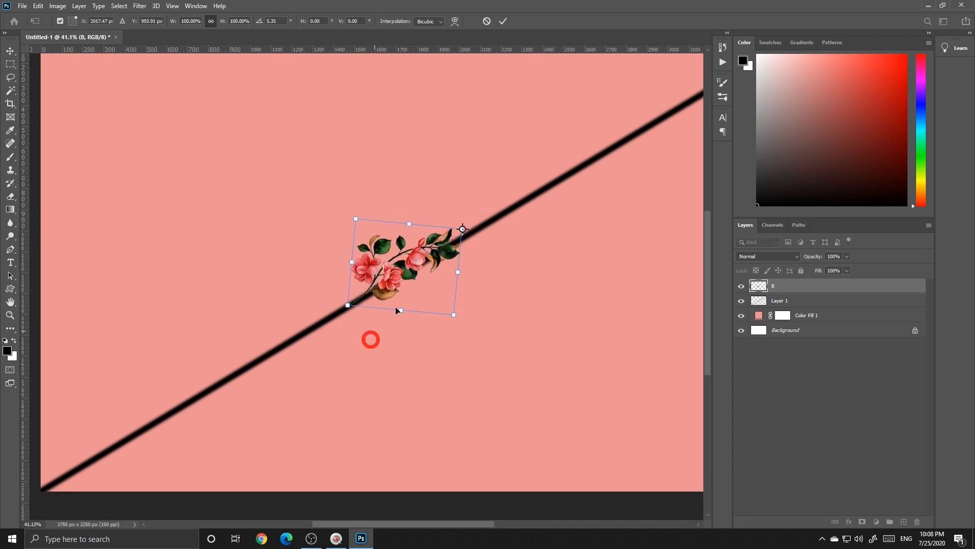
left_click_drag(426, 268, 428, 270)
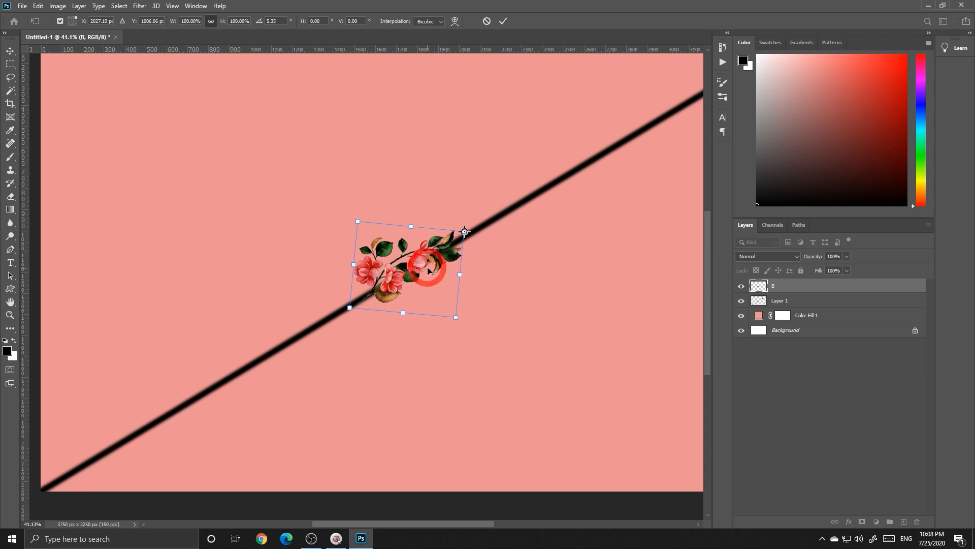
key("Return")
scroll(397, 320, "down", 1)
left_click_drag(396, 320, 374, 326)
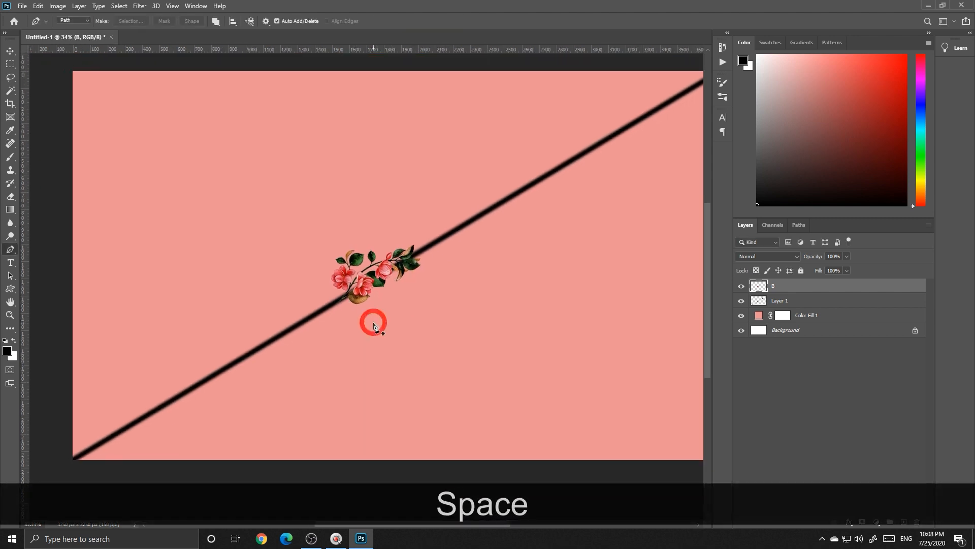
scroll(374, 325, "down", 1)
Place the image C from the desktop into the Photoshop document and scale it to about 37.81%
left_click(924, 6)
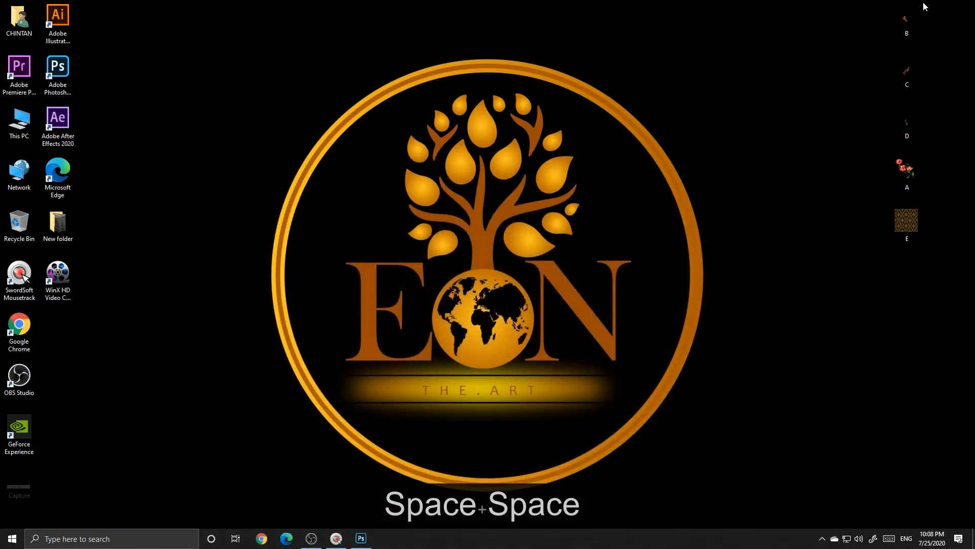
left_click_drag(913, 83, 634, 358)
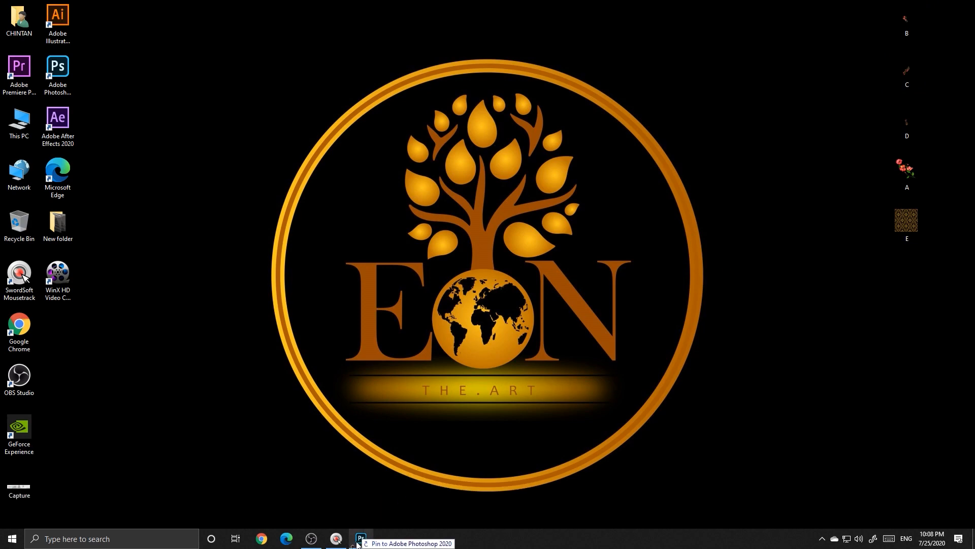
left_click_drag(358, 543, 434, 251)
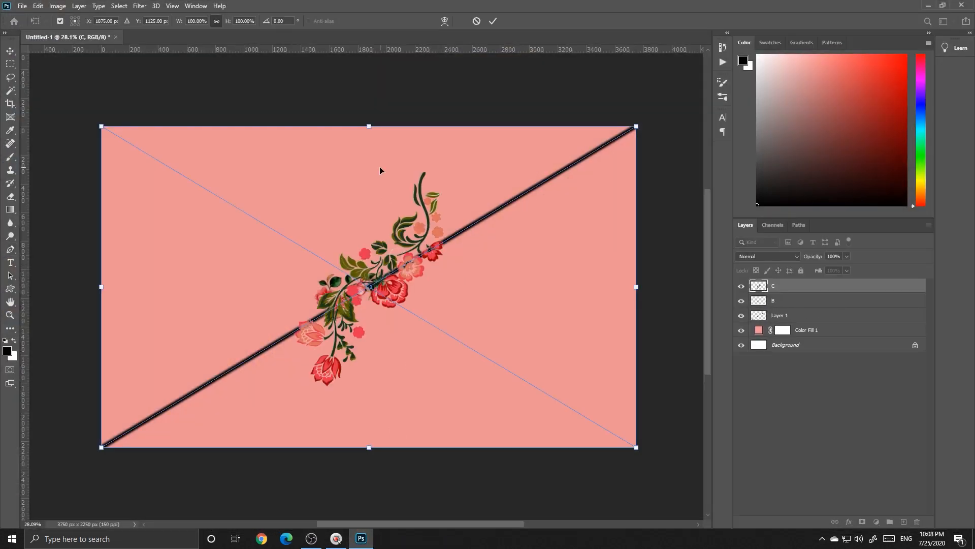
key("Return")
key("ctrl+t")
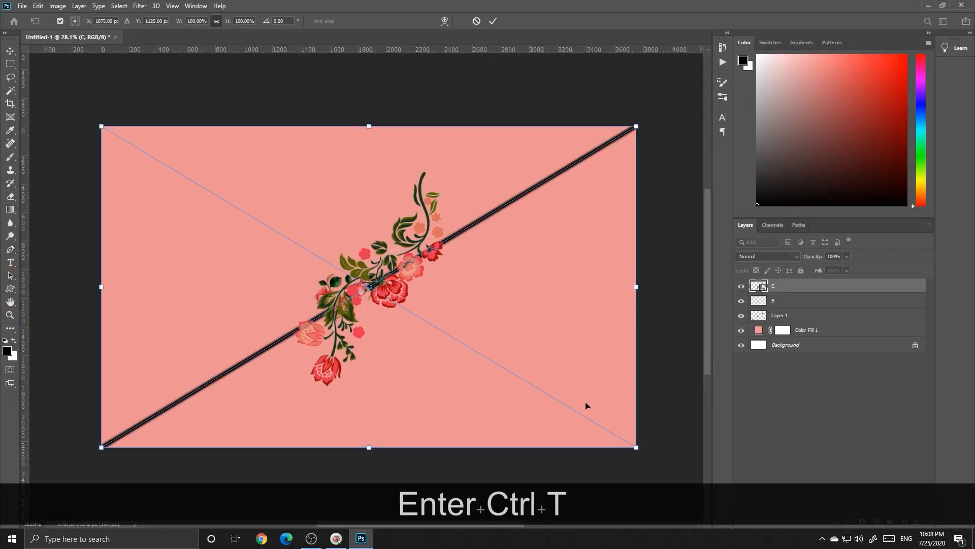
left_click_drag(636, 447, 460, 371)
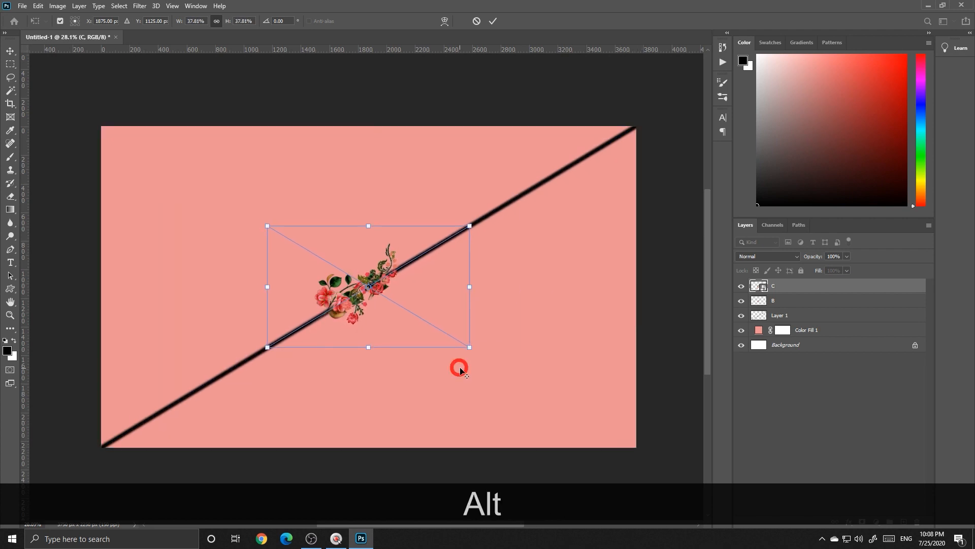
key("Return")
Rotate motif C to about -157.65° and move it onto the diagonal line at the lower-left end of flower B
key("p")
scroll(342, 325, "up", 2)
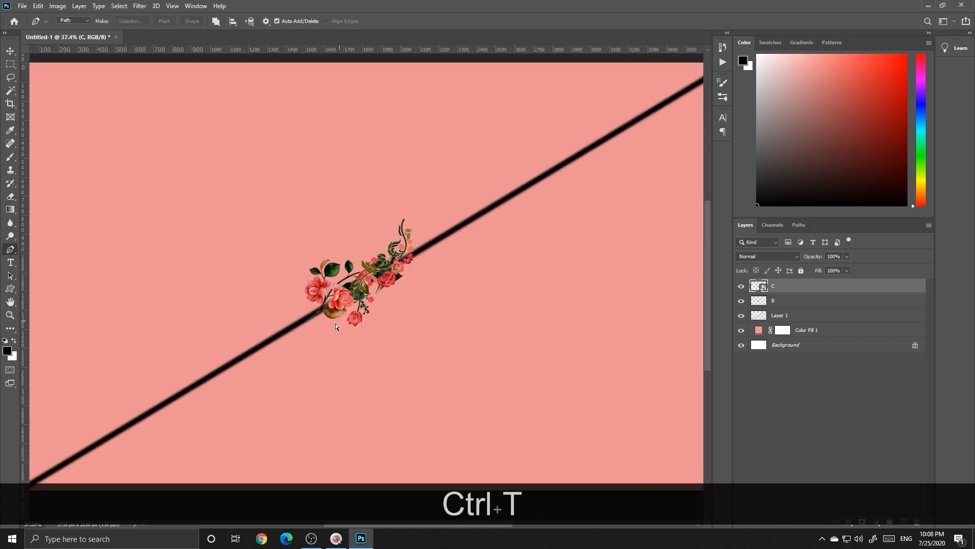
key("ctrl+t")
left_click_drag(247, 369, 509, 248)
left_click_drag(426, 303, 332, 361)
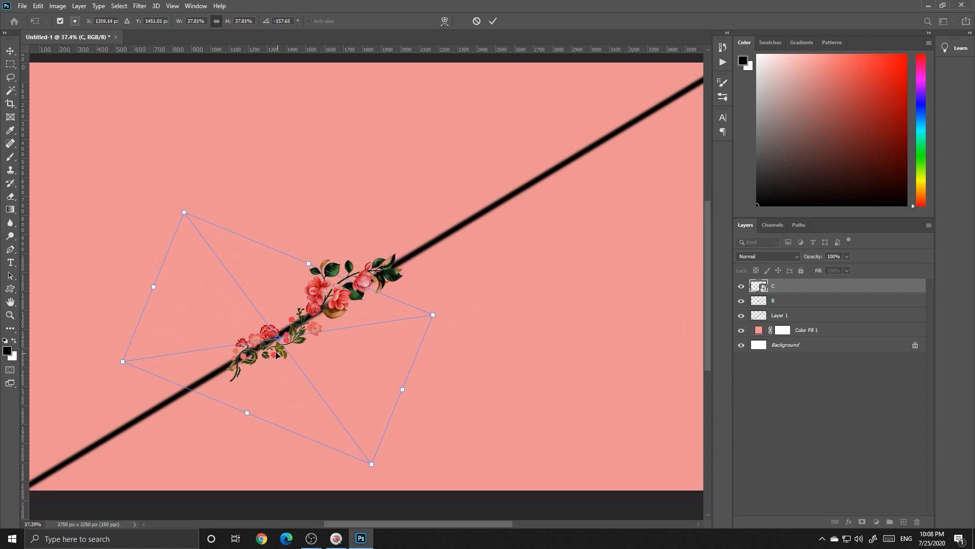
key("Return")
Rasterize layer C and rotate its motif about 5.2° clockwise around its upper-right corner, where it meets flower B
right_click(791, 287)
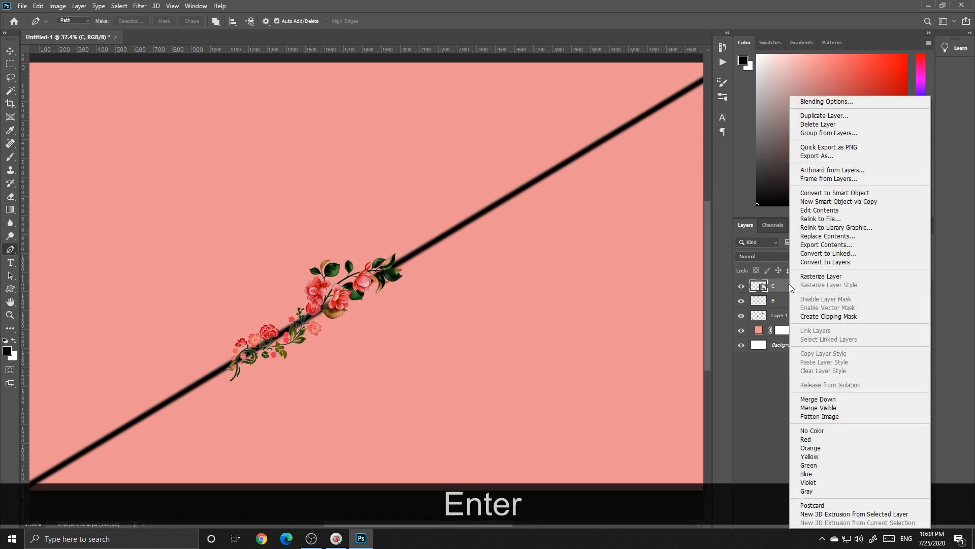
left_click(790, 288)
scroll(325, 292, "up", 3)
key("ctrl+t")
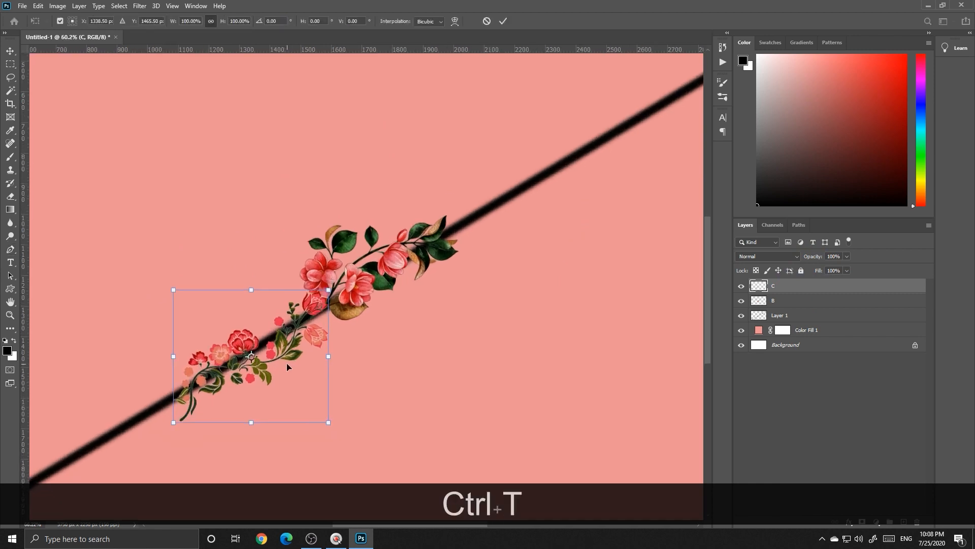
key("space")
left_click_drag(286, 366, 504, 258)
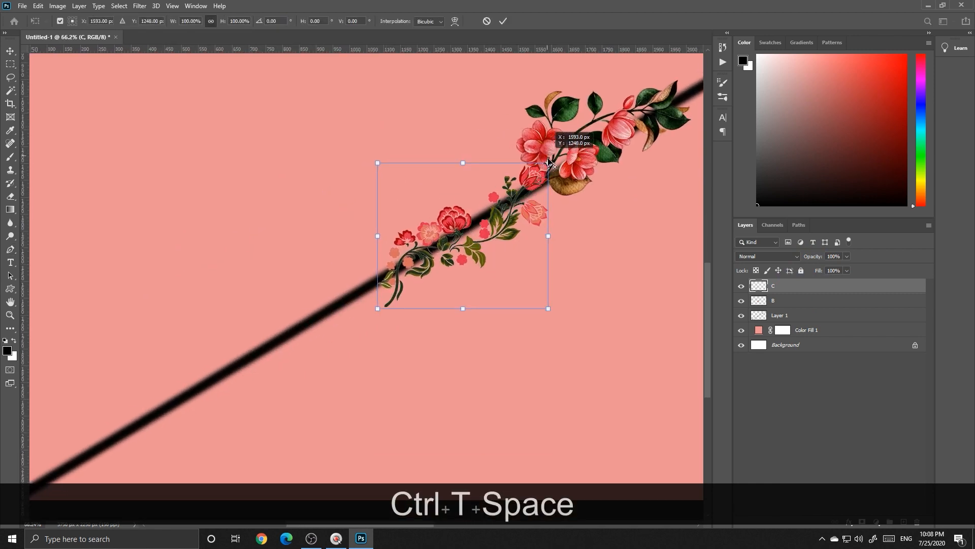
left_click_drag(399, 395, 378, 376)
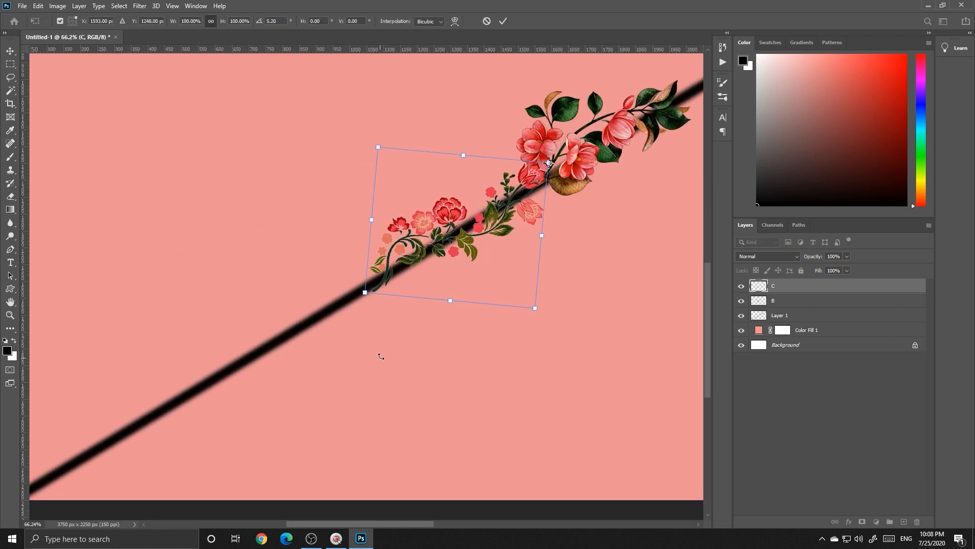
scroll(478, 232, "up", 1)
key("Return")
Enlarge motif C to about 110% and rotate it about 3.18° clockwise around its upper-right corner
key("ctrl+t")
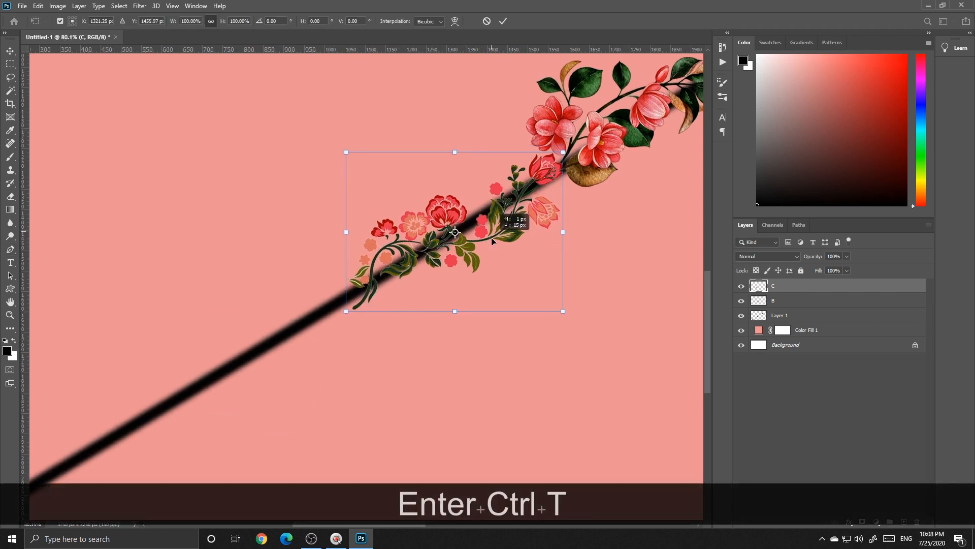
left_click_drag(492, 241, 565, 155)
left_click_drag(361, 318, 315, 315)
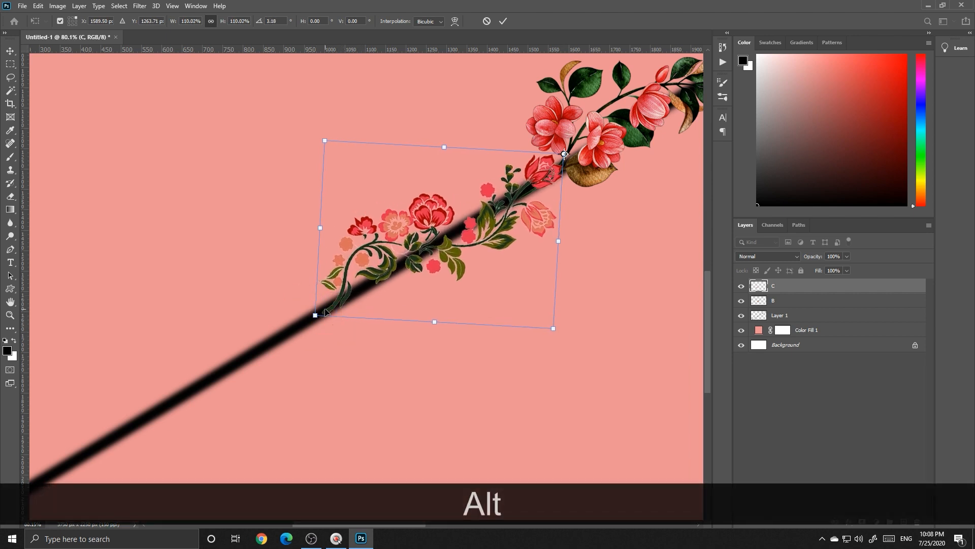
key("Return")
Place the image D from the desktop into the Photoshop document and rasterize its layer
scroll(344, 279, "down", 9)
left_click_drag(435, 232, 360, 269)
scroll(389, 270, "down", 2)
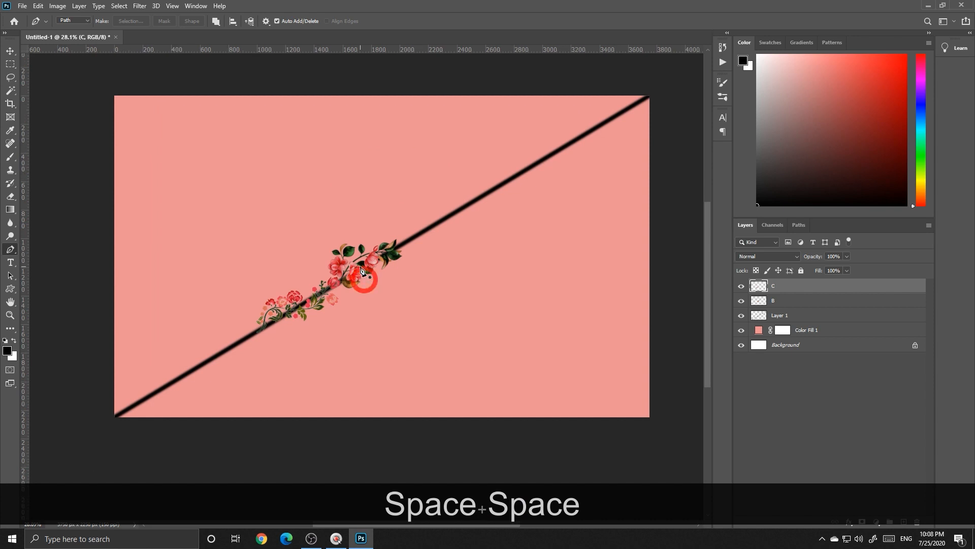
left_click(929, 5)
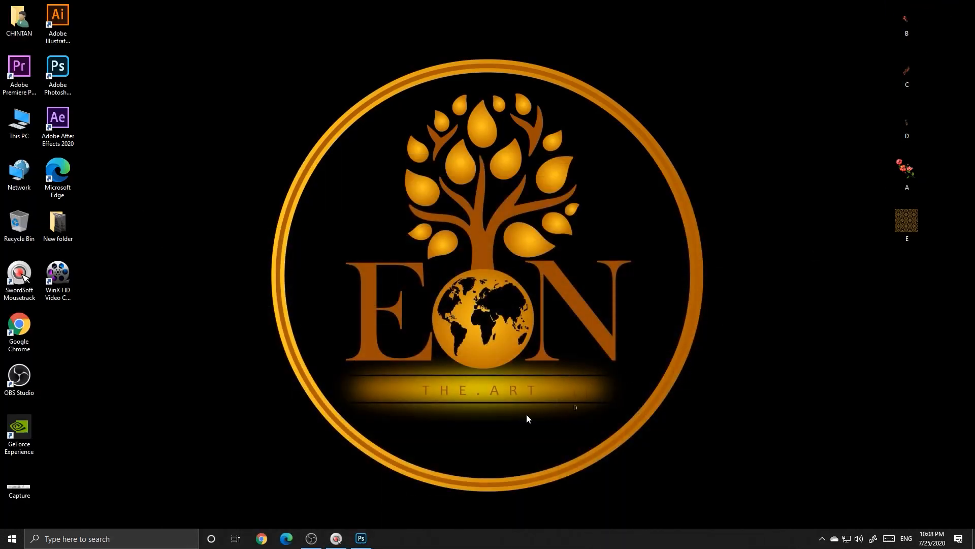
left_click_drag(351, 545, 425, 306)
key("Return")
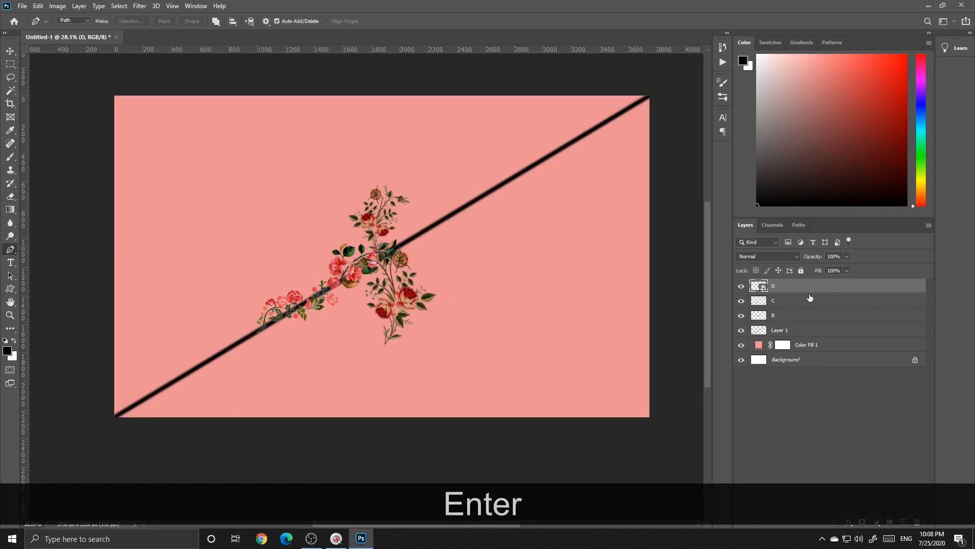
right_click(806, 287)
left_click(831, 277)
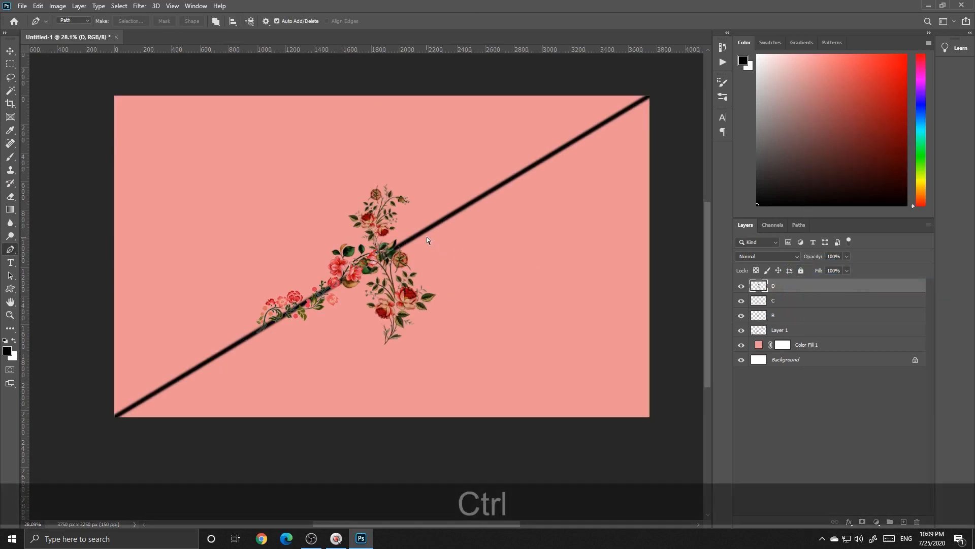
Scale down and rotate rose motif D, positioning it along the diagonal line at flower B's upper-right end
key("ctrl+t")
left_click_drag(409, 364, 341, 317)
left_click_drag(359, 280, 415, 249)
scroll(418, 243, "up", 5)
key("Return")
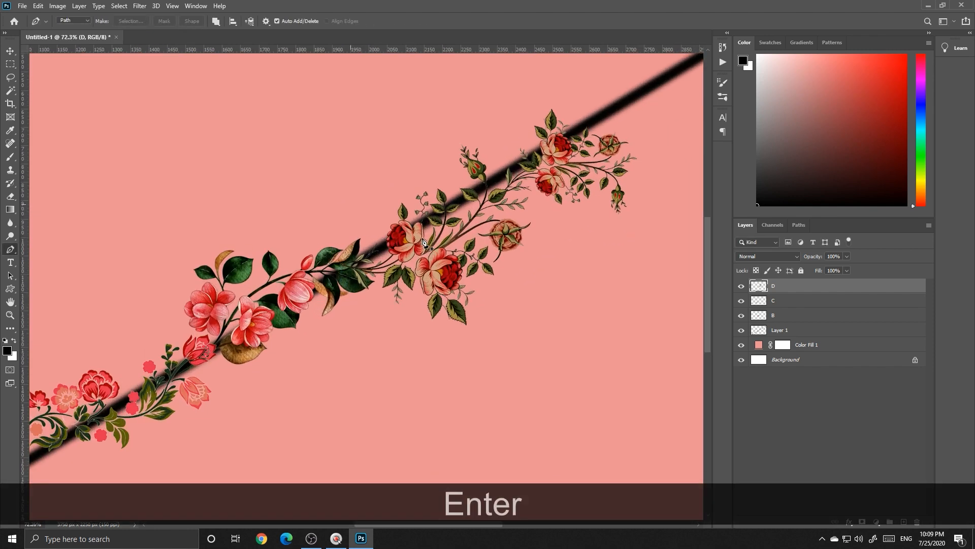
Move layer D beneath layer B and rotate its motif about 6.31° counter-clockwise around its lower-left corner to follow the line
left_click_drag(793, 286, 782, 322)
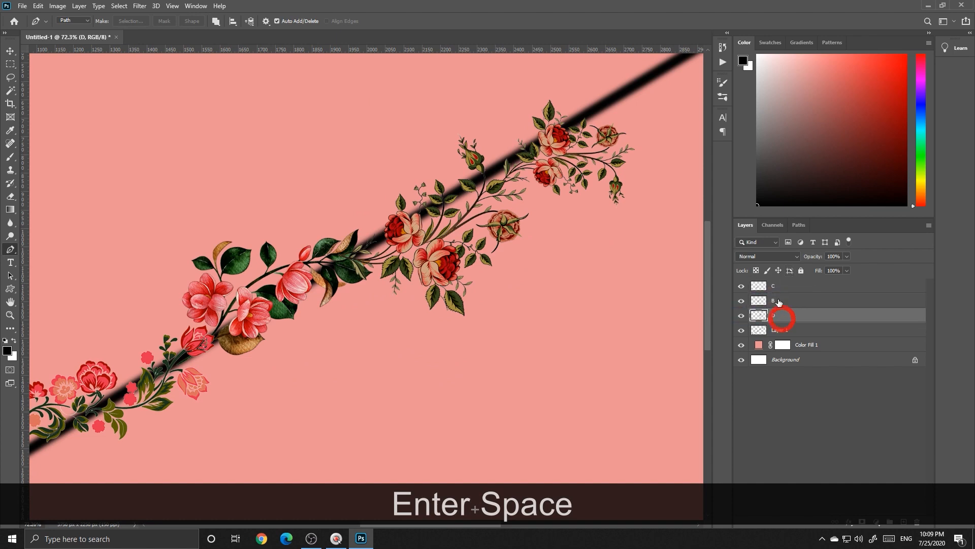
scroll(370, 181, "up", 3)
left_click_drag(381, 229, 338, 233)
key("ctrl+t")
scroll(338, 233, "down", 4)
left_click_drag(406, 275, 402, 272)
left_click_drag(432, 224, 297, 324)
left_click_drag(589, 162, 575, 124)
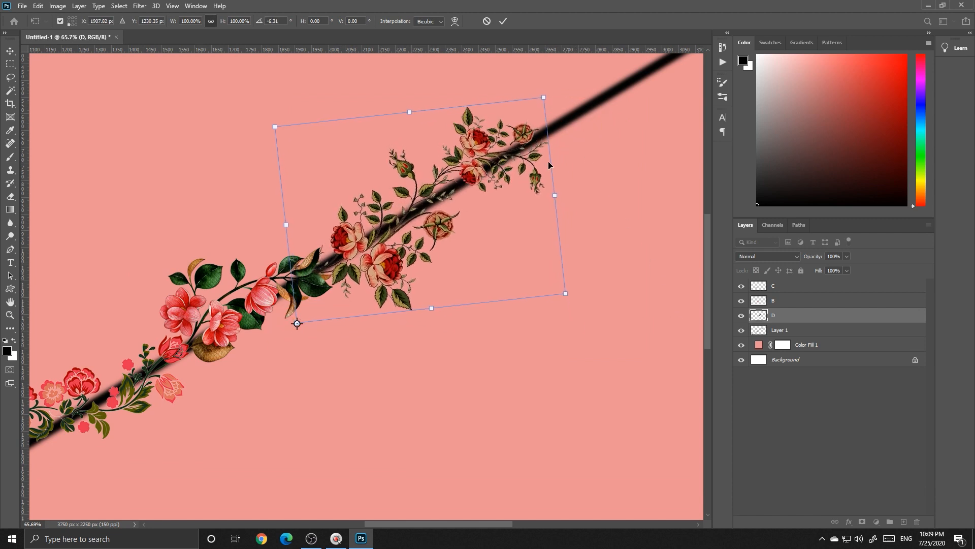
key("Return")
Nudge motif D horizontally so its stem joins the leaves at flower B's upper-right end
scroll(386, 279, "down", 4)
left_click_drag(373, 273, 386, 269)
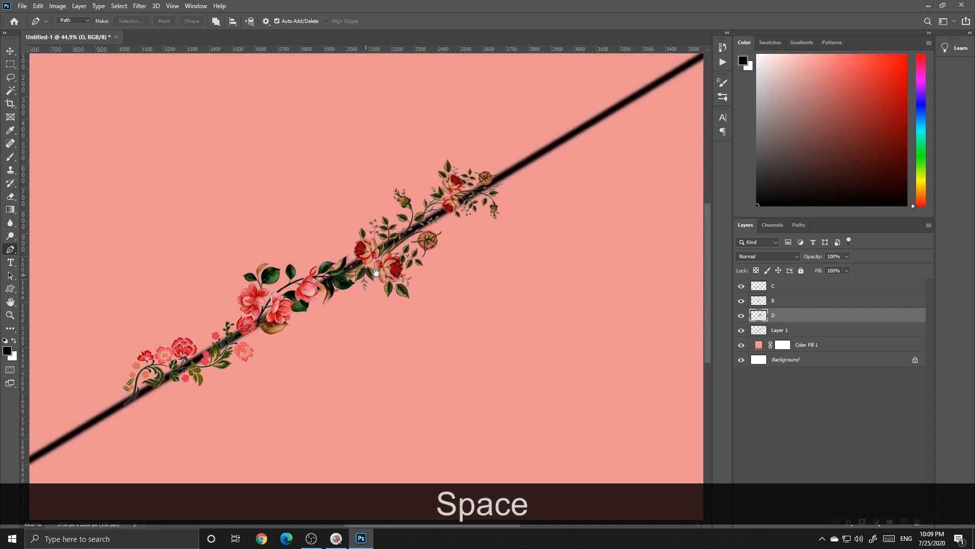
scroll(386, 269, "up", 2)
scroll(387, 271, "up", 1)
key("v")
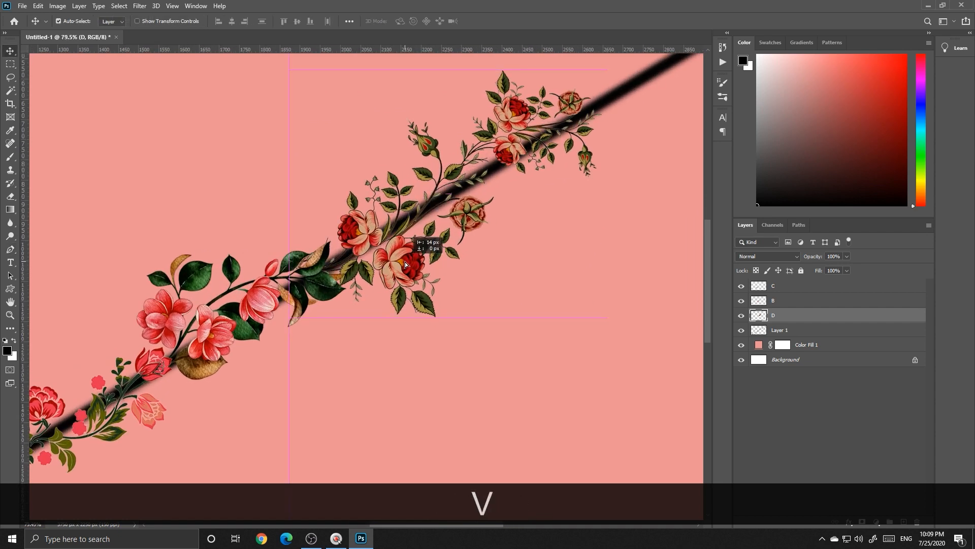
left_click(408, 262)
Place the image A from the desktop into the Photoshop document and rotate it roughly a quarter turn clockwise
scroll(408, 261, "down", 6)
left_click_drag(407, 261, 394, 276)
scroll(394, 280, "down", 3)
left_click(928, 6)
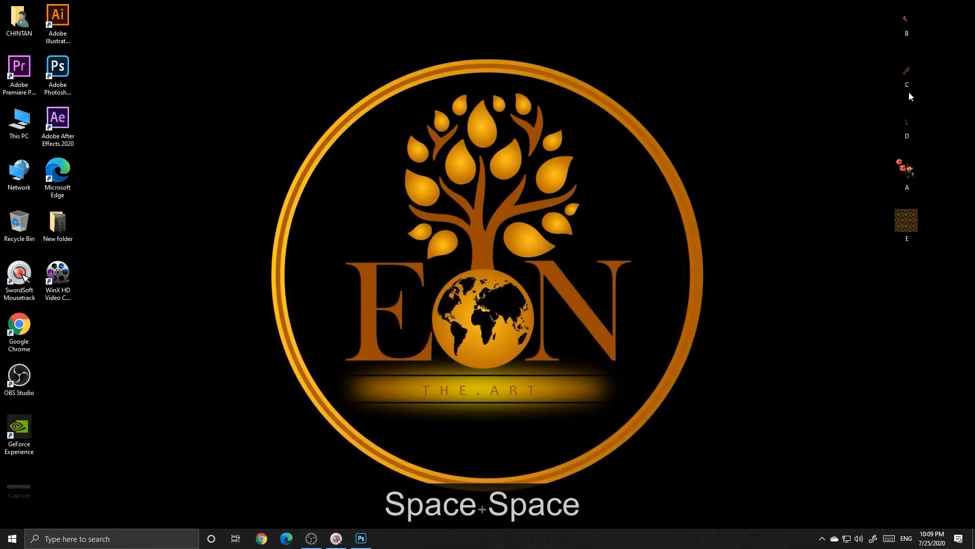
left_click_drag(908, 170, 500, 459)
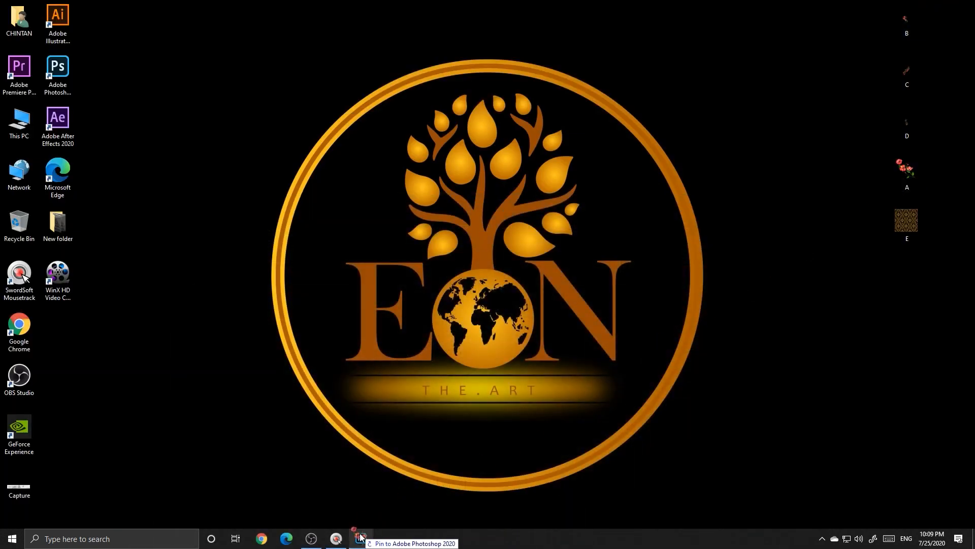
left_click_drag(360, 537, 464, 262)
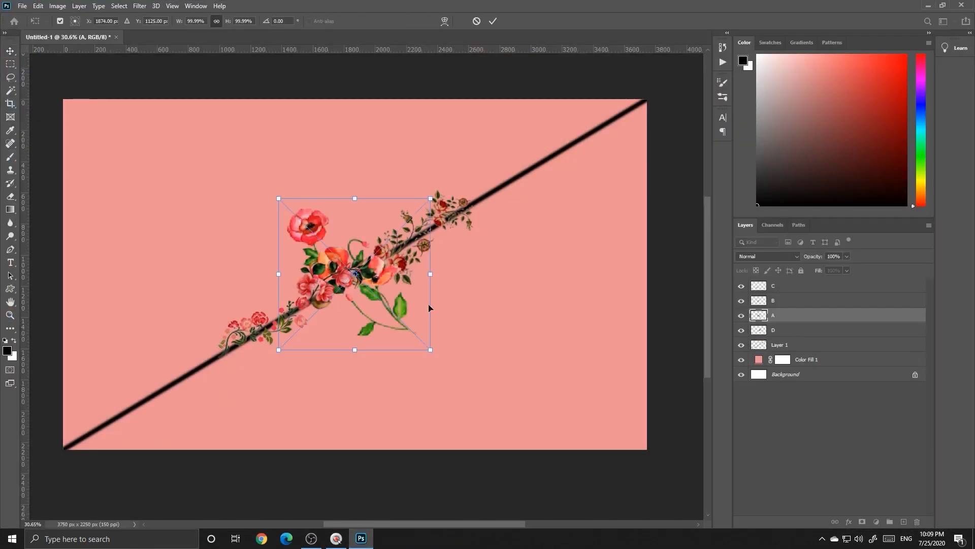
left_click_drag(430, 348, 270, 352)
key("Return")
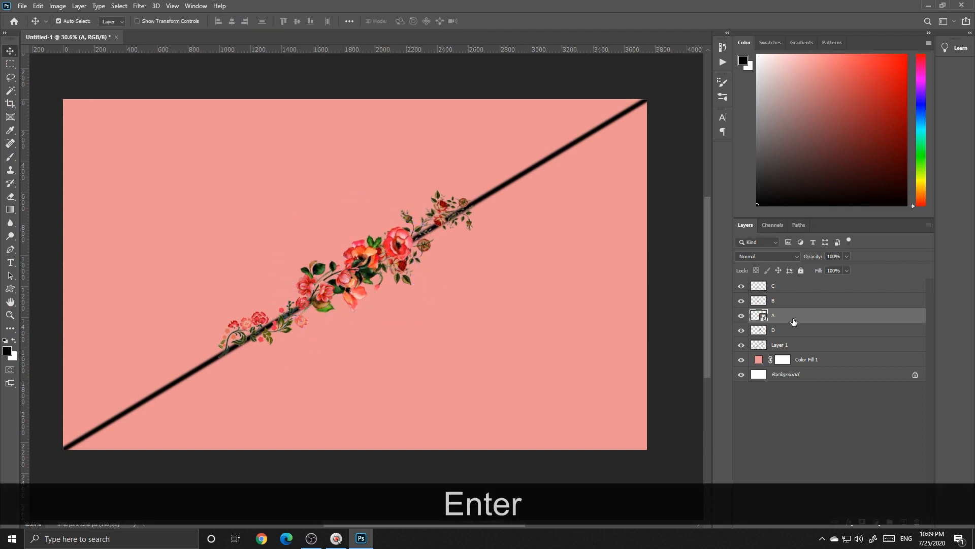
Move layer A to the top of the layer stack and rasterize it
left_click_drag(794, 321, 794, 289)
right_click(795, 293)
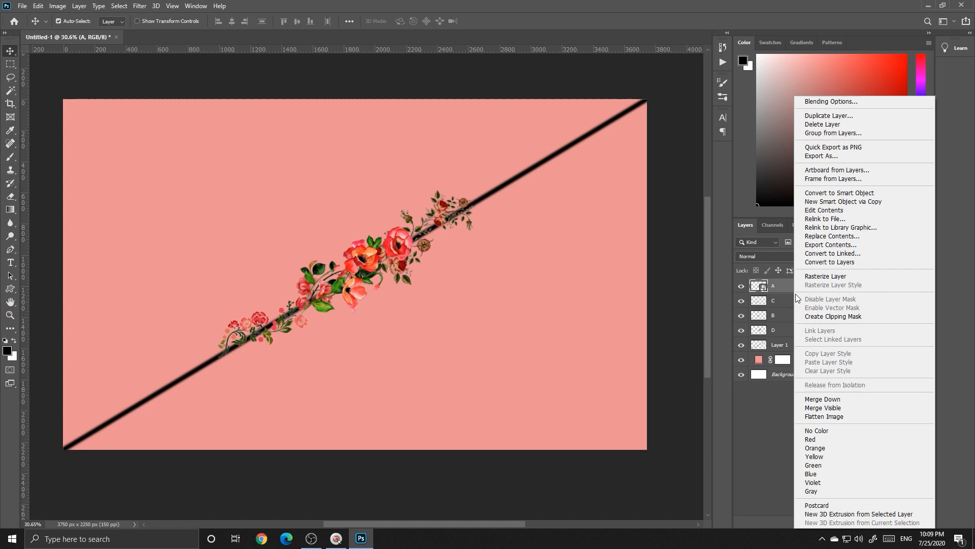
left_click(823, 280)
Scale motif A down and place it on the diagonal line at the upper-right end of motif D
key("ctrl+t")
left_click_drag(375, 291, 198, 403)
left_click_drag(126, 428, 129, 417)
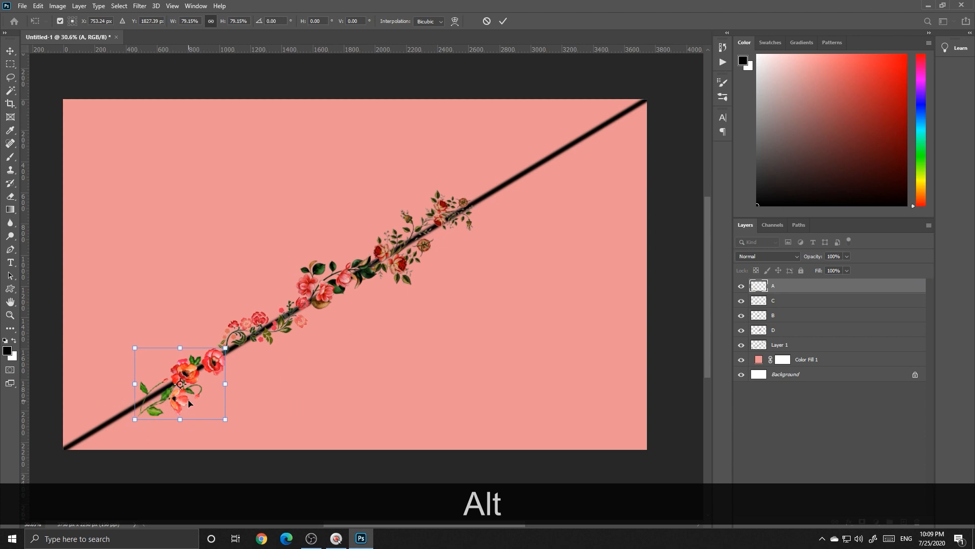
left_click_drag(188, 403, 542, 215)
key("alt")
left_click_drag(529, 191, 526, 195)
key("Return")
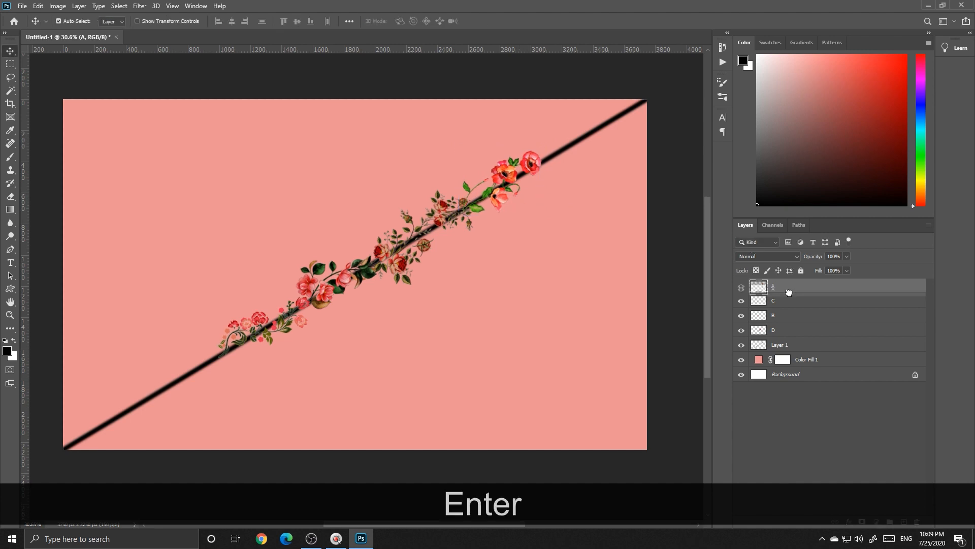
Move layer A beneath layer D and shift its motif down-left so its stem tucks into motif D
left_click_drag(789, 293, 784, 337)
scroll(513, 220, "up", 3)
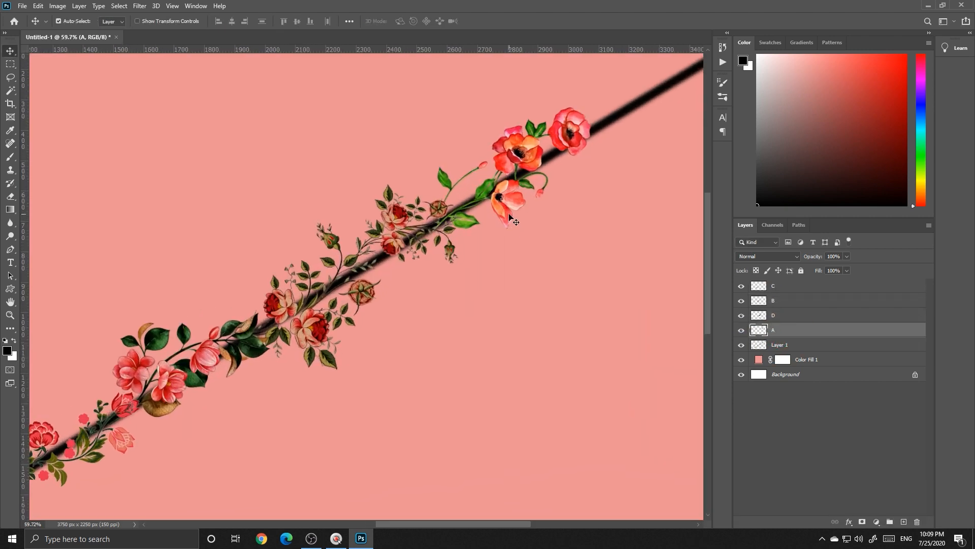
left_click_drag(512, 220, 479, 217)
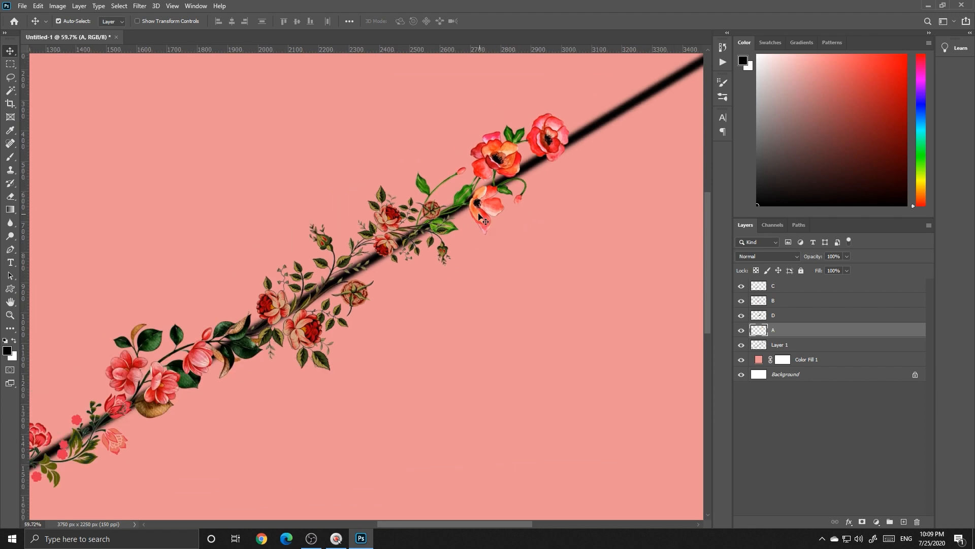
Rotate motif A about 4.65° clockwise around its lower-left corner so its flowers settle onto the diagonal line
scroll(479, 217, "down", 5)
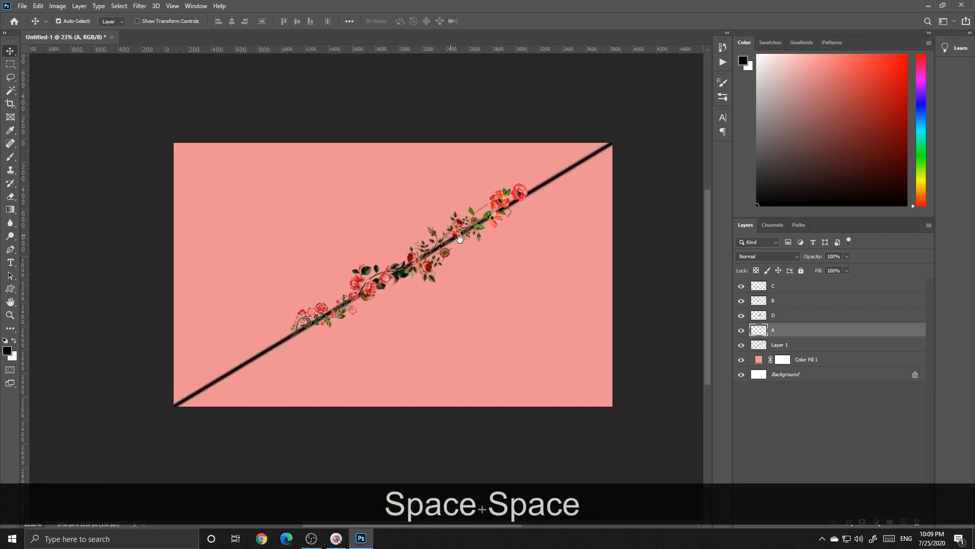
scroll(497, 205, "up", 2)
key("ctrl+t")
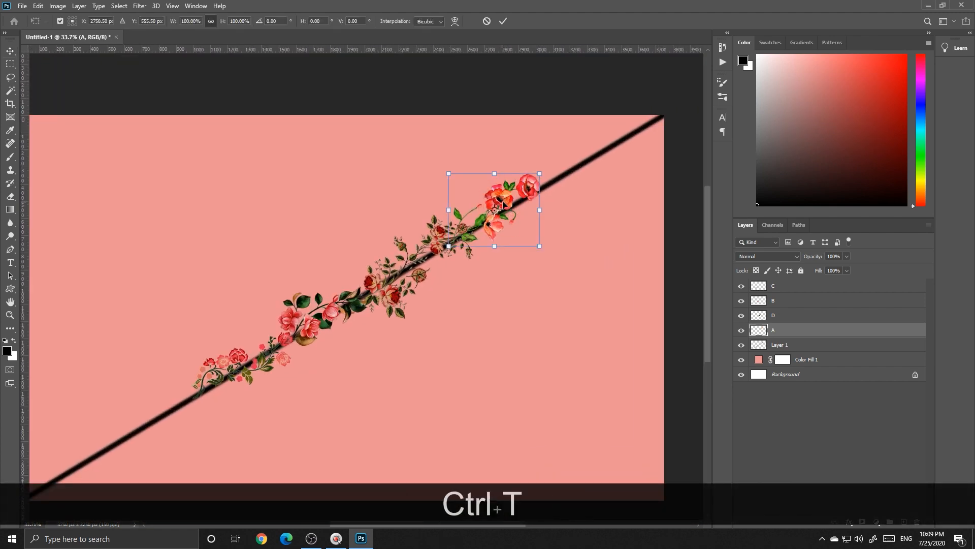
scroll(501, 209, "up", 1)
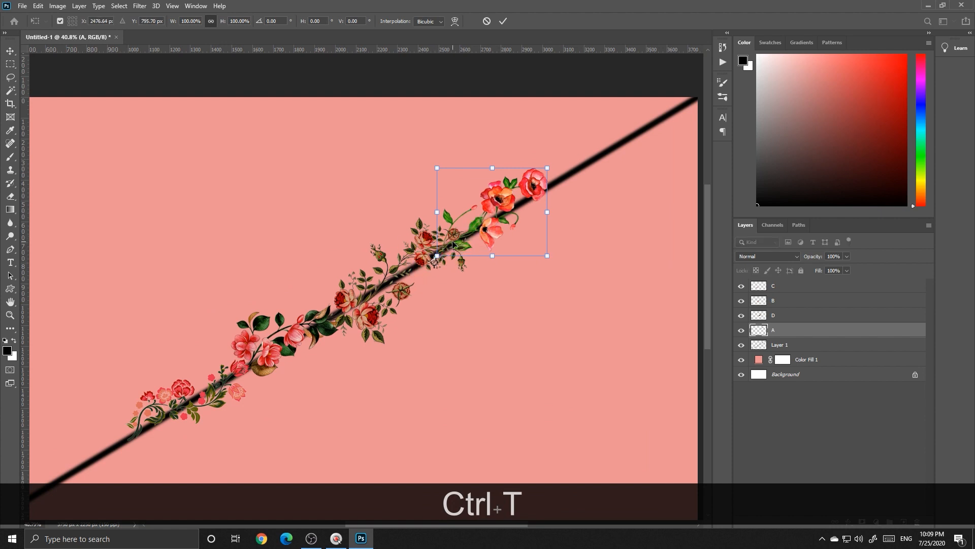
left_click_drag(593, 137, 562, 162)
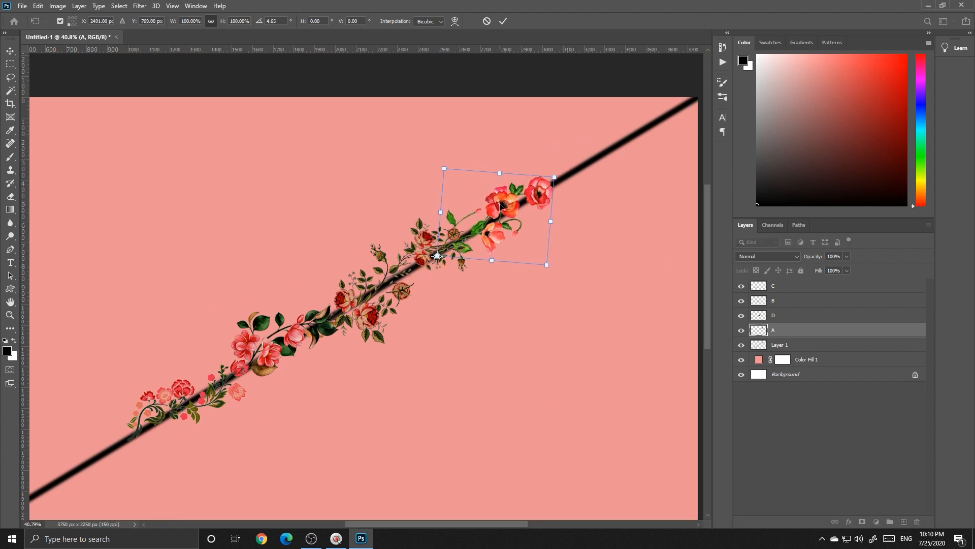
key("Return")
Duplicate layers C, B, D and A together and merge the copies into a single garland layer
scroll(459, 225, "down", 2)
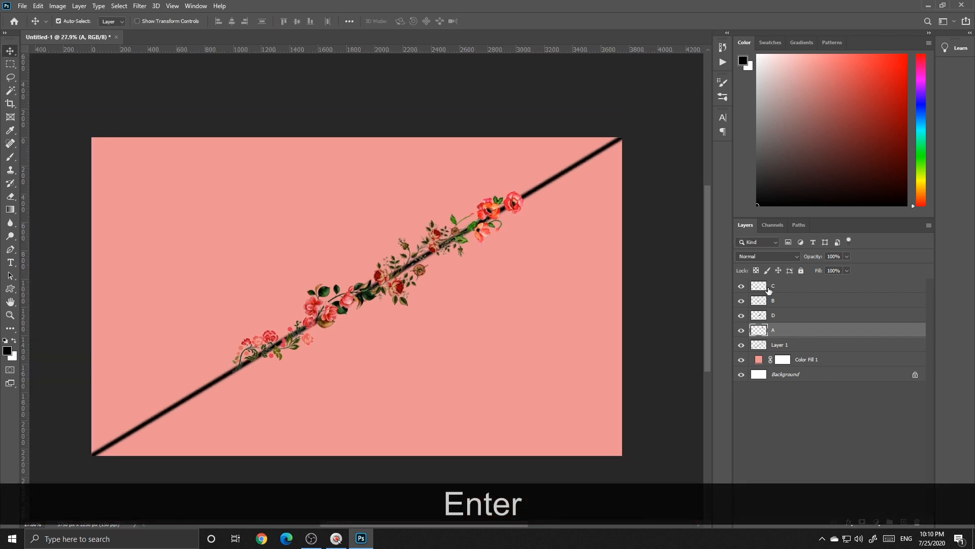
left_click(769, 289)
left_click(787, 336, "shift")
scroll(359, 277, "down", 2)
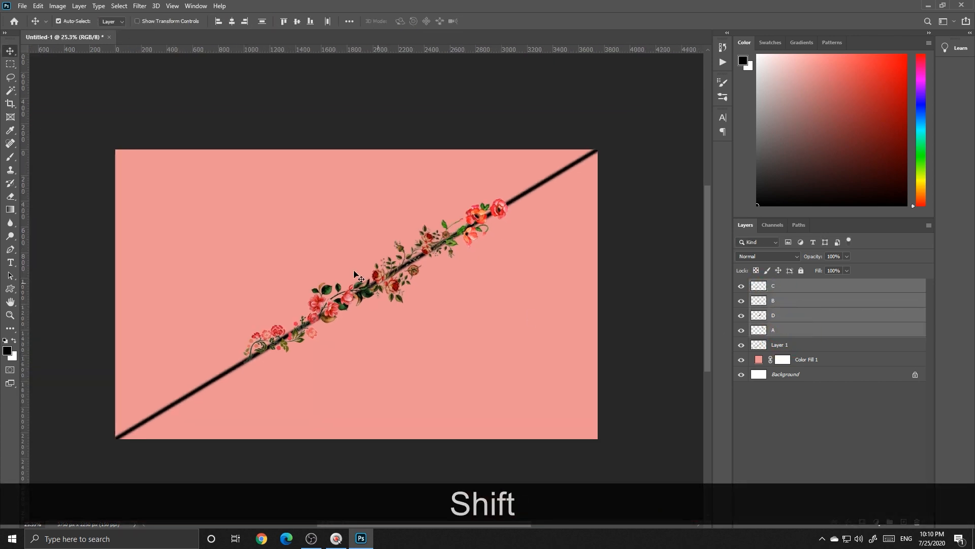
left_click_drag(368, 299, 382, 295)
scroll(367, 300, "up", 2)
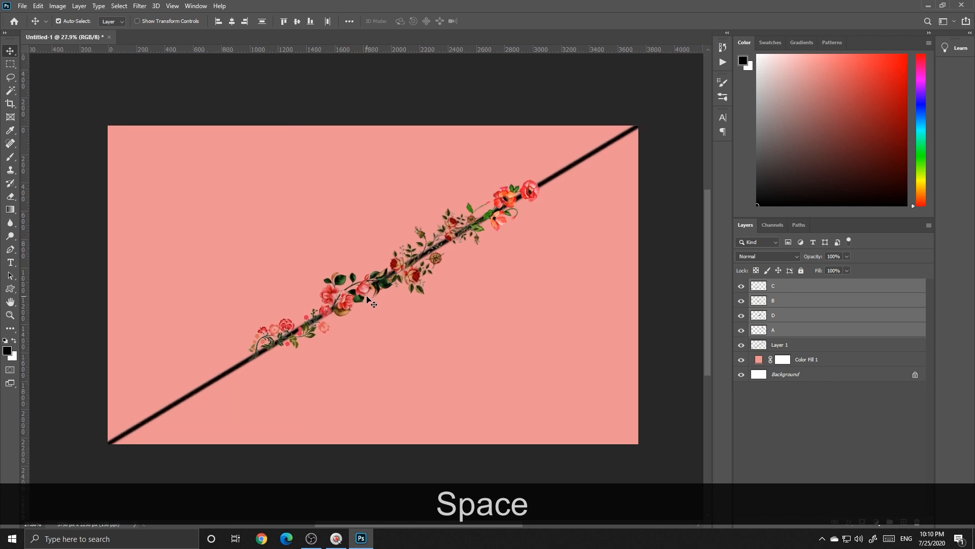
key("ctrl+j")
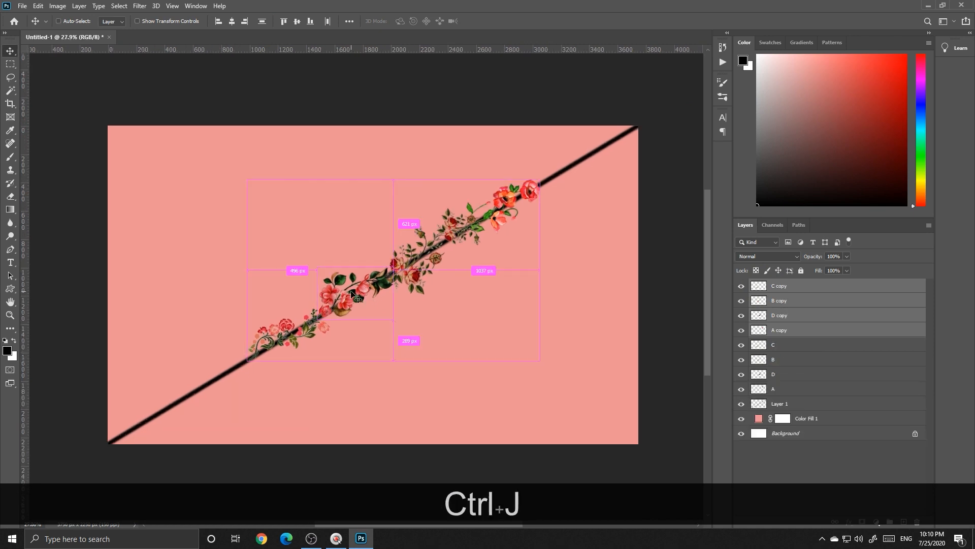
key("ctrl+e")
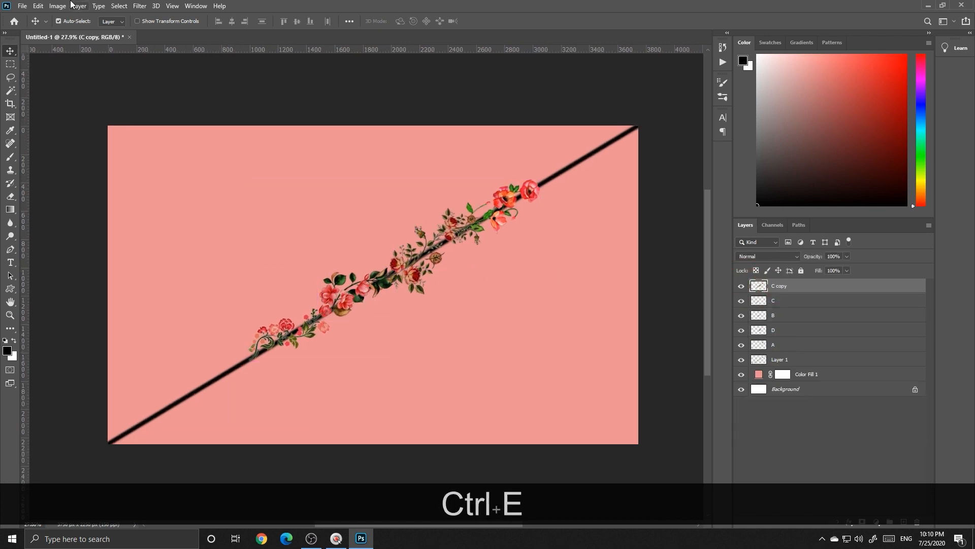
Apply the Offset filter to the merged garland with Wrap Around, about -1864 px horizontally and +1127 px vertically, continuing the garland along the diagonal
left_click(140, 7)
left_click(148, 207)
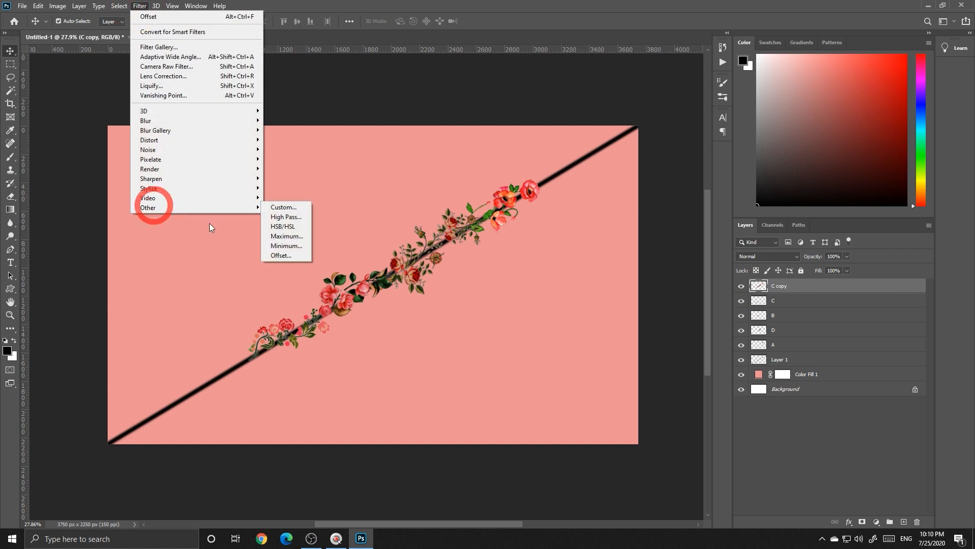
left_click(295, 257)
left_click_drag(315, 364, 125, 407)
left_click_drag(618, 331, 661, 329)
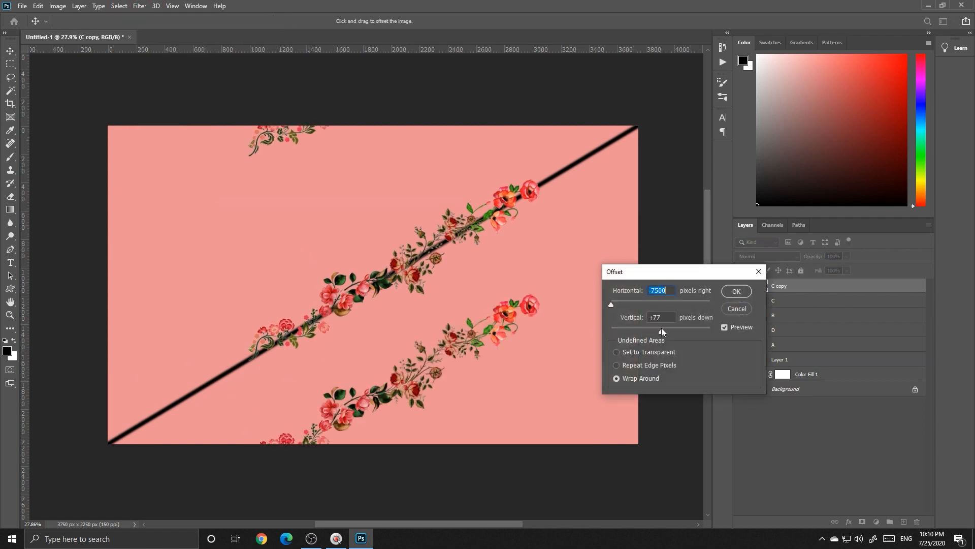
left_click_drag(612, 303, 621, 304)
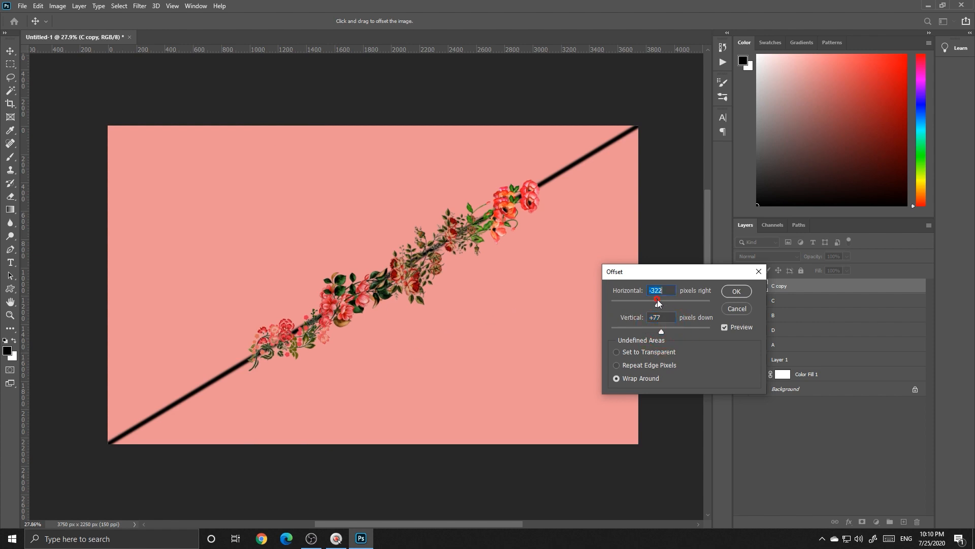
left_click_drag(326, 296, 232, 374)
left_click_drag(290, 334, 161, 386)
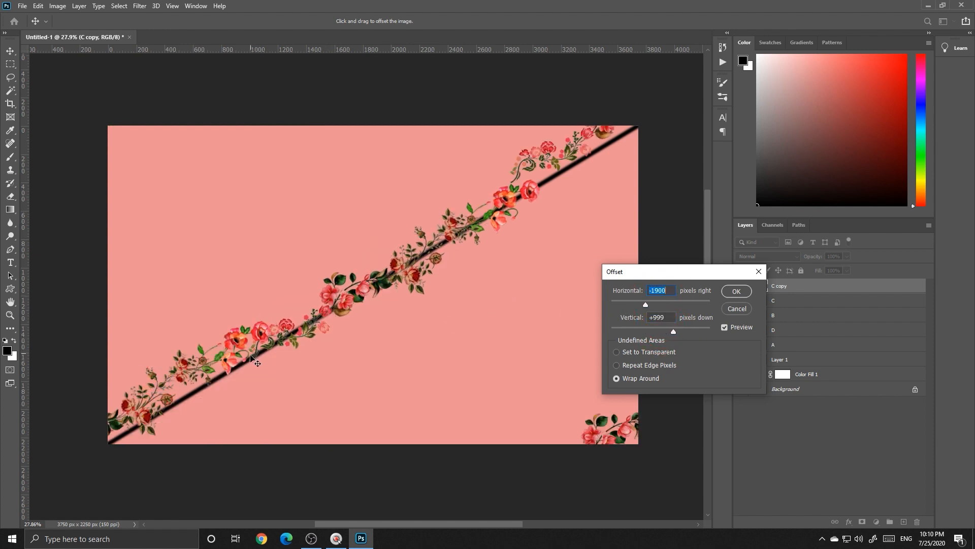
mouse_move(255, 348)
left_mouse_down()
mouse_move(238, 376)
mouse_move(259, 360)
mouse_move(244, 358)
left_mouse_up()
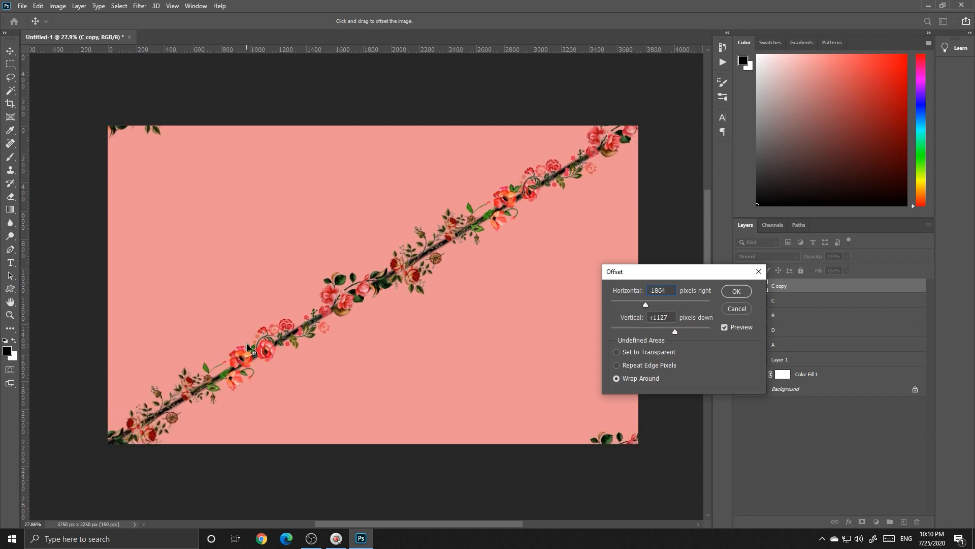
key("Return")
Hide Layer 1, which holds the black diagonal guide line
scroll(508, 214, "up", 5)
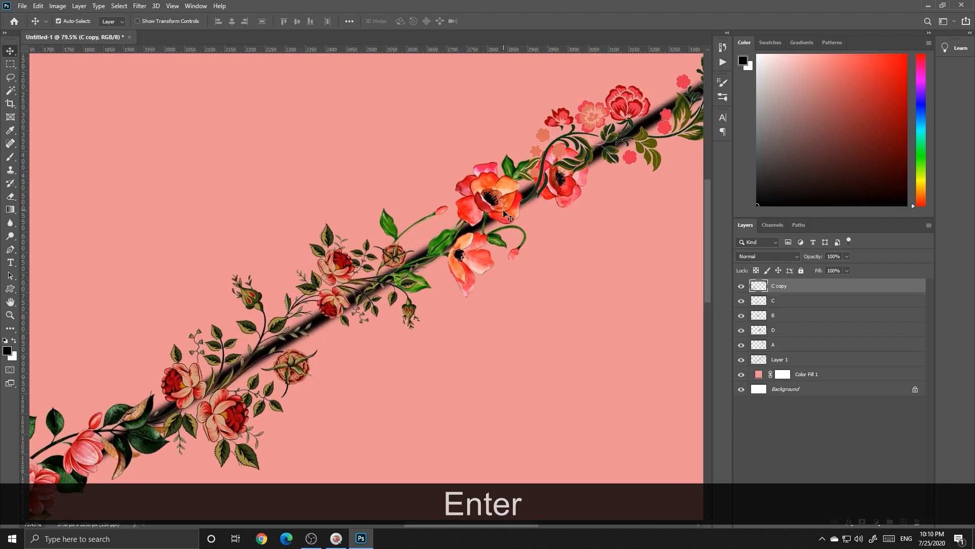
left_click(506, 214)
scroll(498, 229, "down", 5)
key("space")
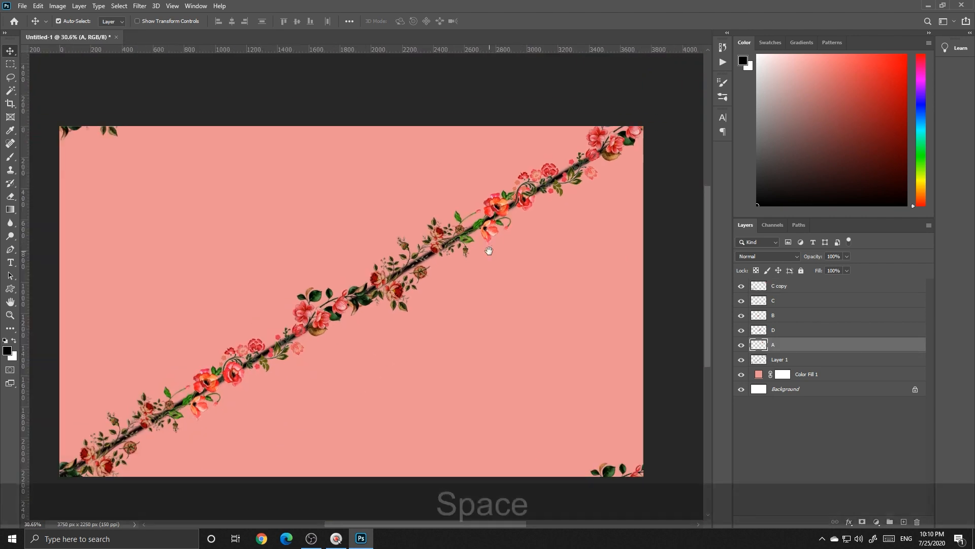
scroll(487, 233, "down", 2)
mouse_move(489, 251)
left_mouse_down()
mouse_move(478, 229)
mouse_move(486, 249)
left_mouse_up()
key("space")
scroll(489, 236, "down", 1)
key("space")
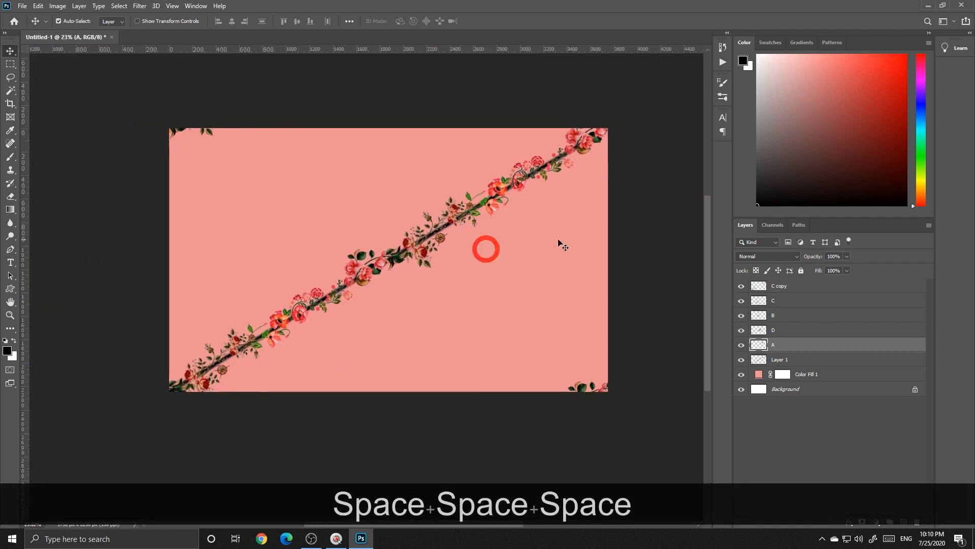
left_click(742, 359)
key("space")
left_click_drag(444, 298, 441, 307)
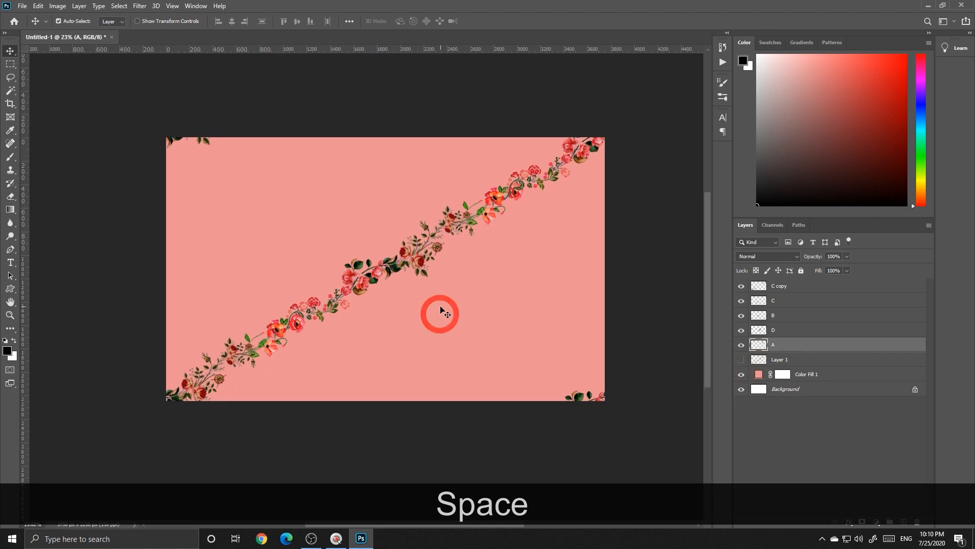
Duplicate all garland layers from A up to C copy and merge the duplicates into one layer
left_click(785, 285, "shift")
key("shift+ctrl+j")
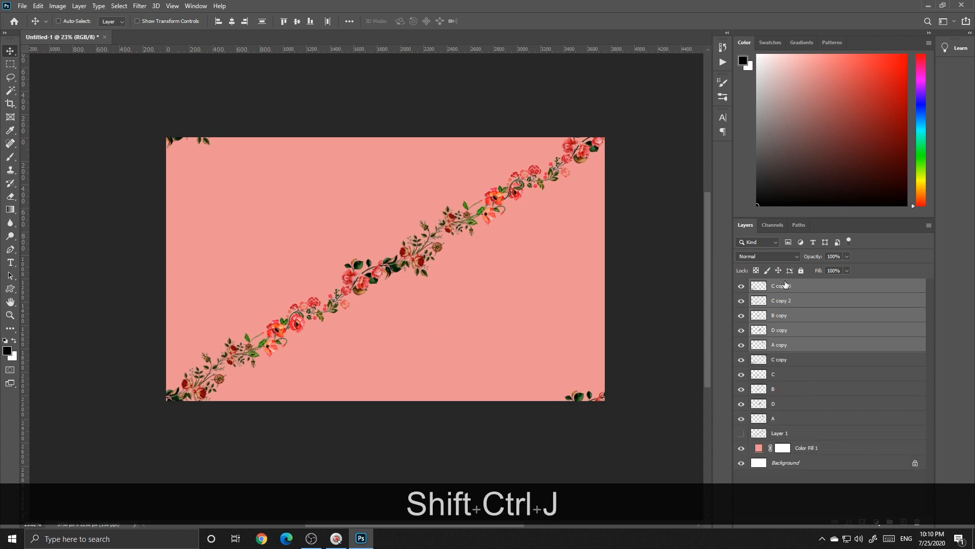
key("ctrl+e")
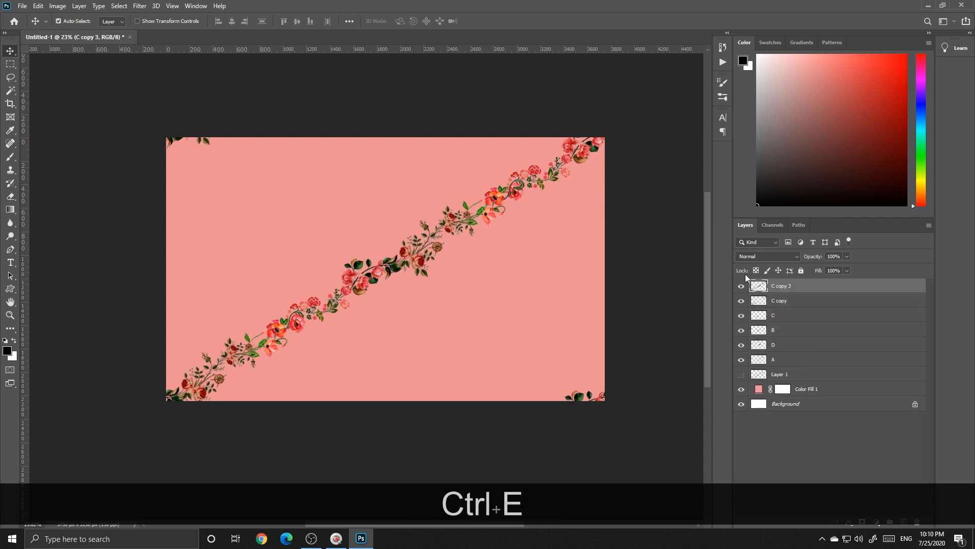
Offset the full merged garland with Wrap Around to form a second parallel garland above and left of the original
left_click(139, 6)
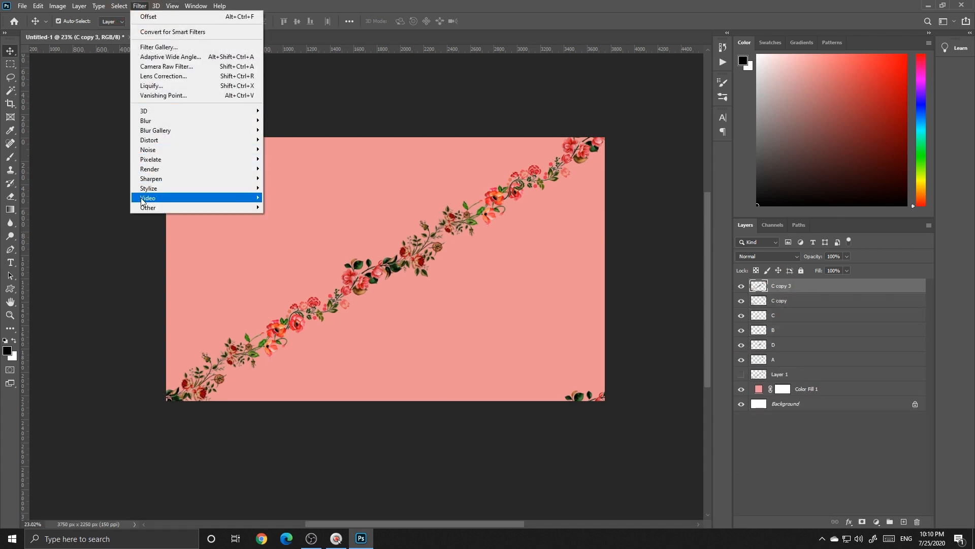
mouse_move(239, 207)
left_click(281, 255)
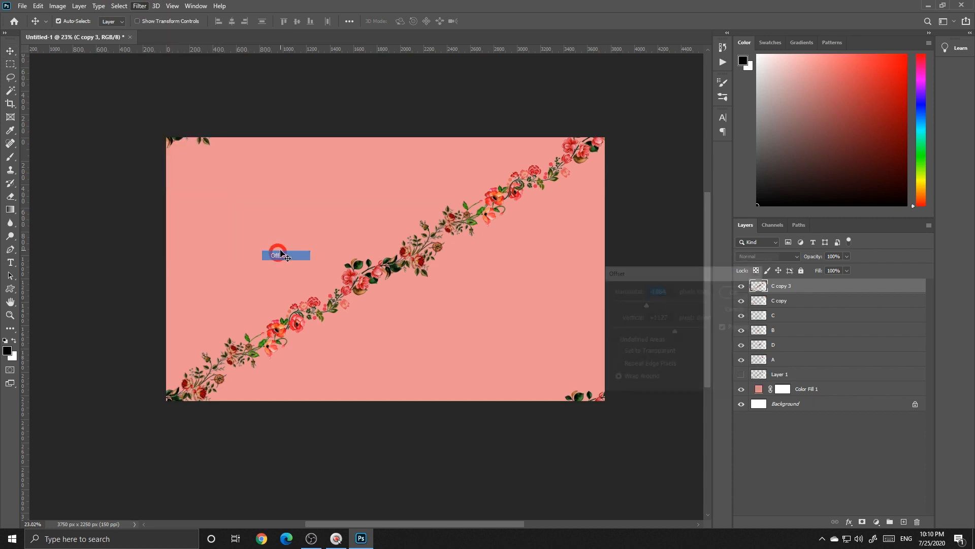
left_click_drag(283, 236, 344, 207)
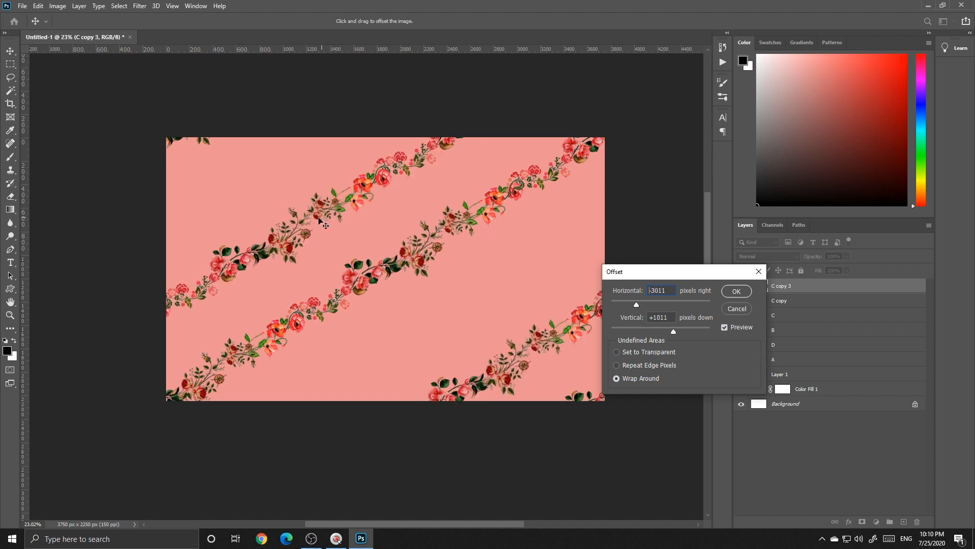
left_click_drag(286, 248, 301, 230)
left_click_drag(300, 231, 257, 257)
key("Return")
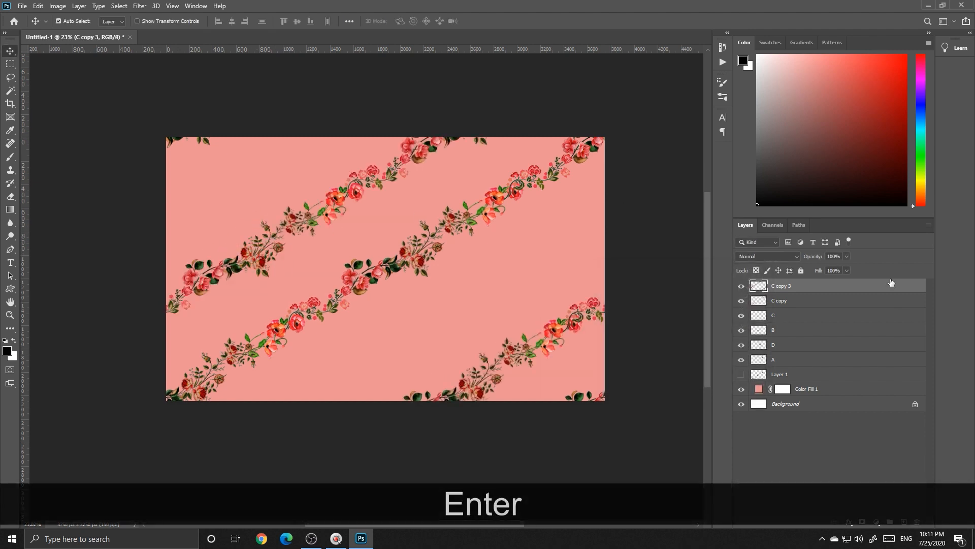
Duplicate the second garland layer and offset the copy about -3236 px horizontally and +1172 px vertically with Wrap Around
key("ctrl+j")
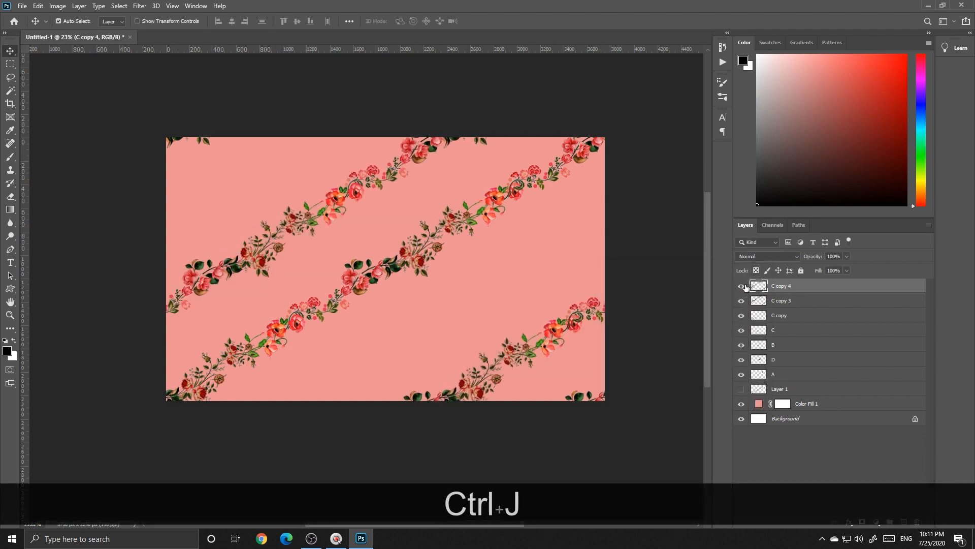
left_click(138, 7)
mouse_move(152, 207)
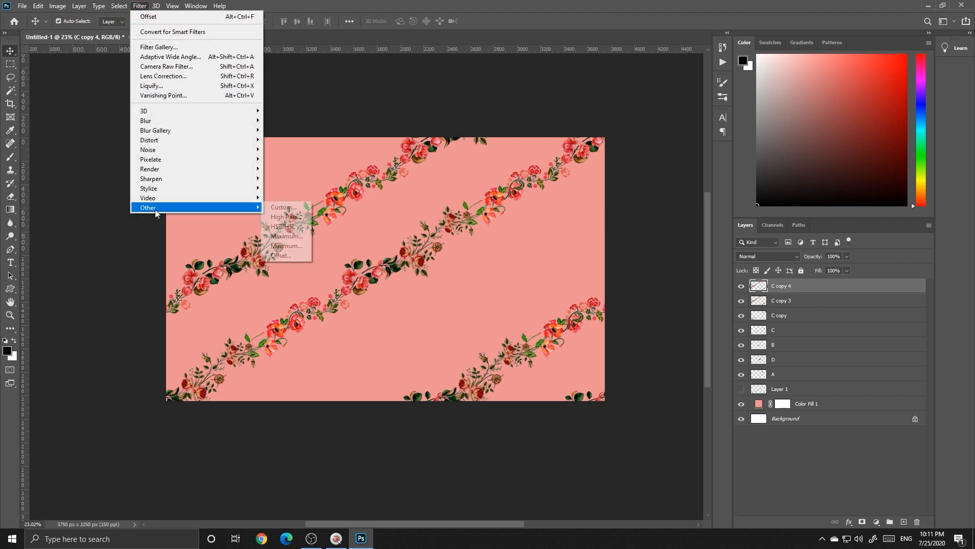
left_click(285, 254)
mouse_move(283, 248)
left_mouse_down()
mouse_move(300, 240)
mouse_move(278, 228)
left_mouse_up()
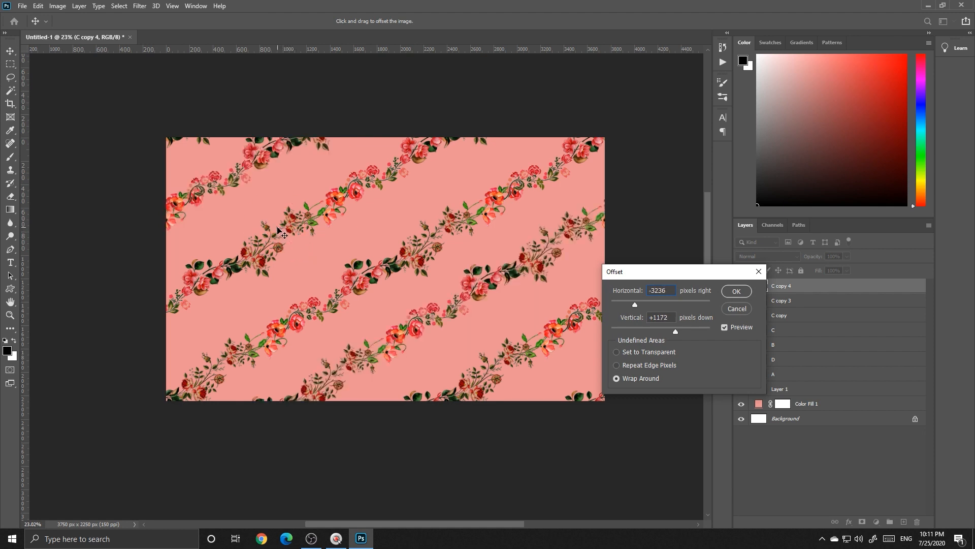
key("Return")
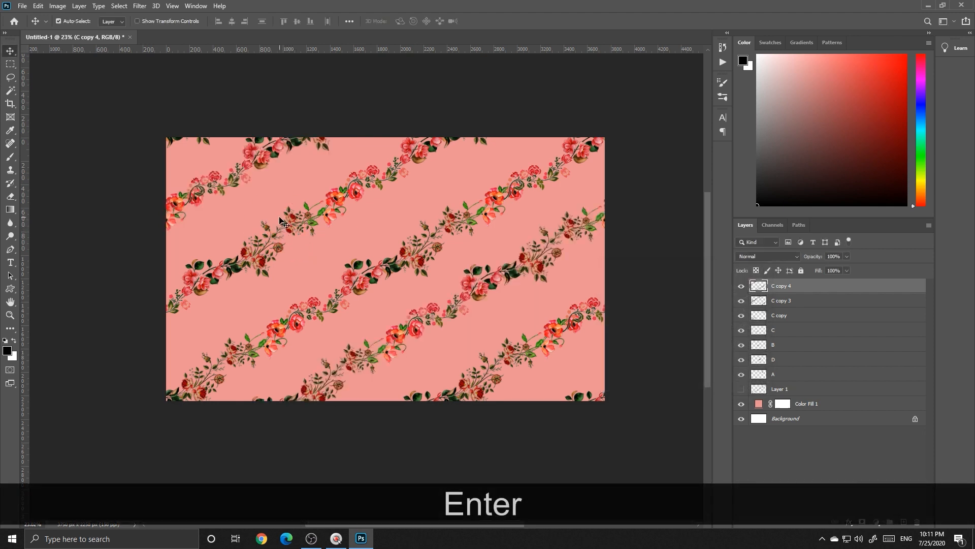
Offset layer C copy 3 with Wrap Around to adjust its garland's position and spacing between the neighbouring garlands
scroll(319, 213, "up", 1)
key("alt+bracketleft")
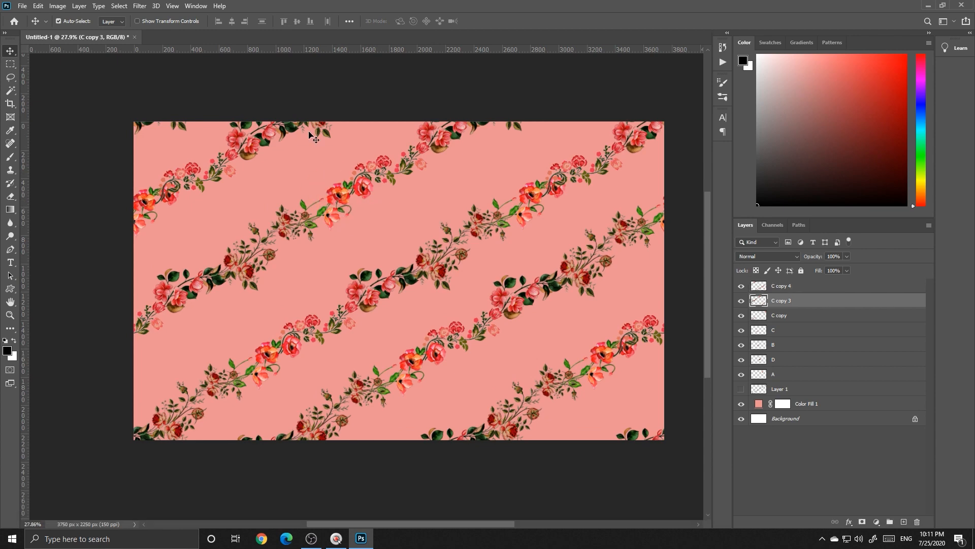
left_click(136, 6)
mouse_move(164, 209)
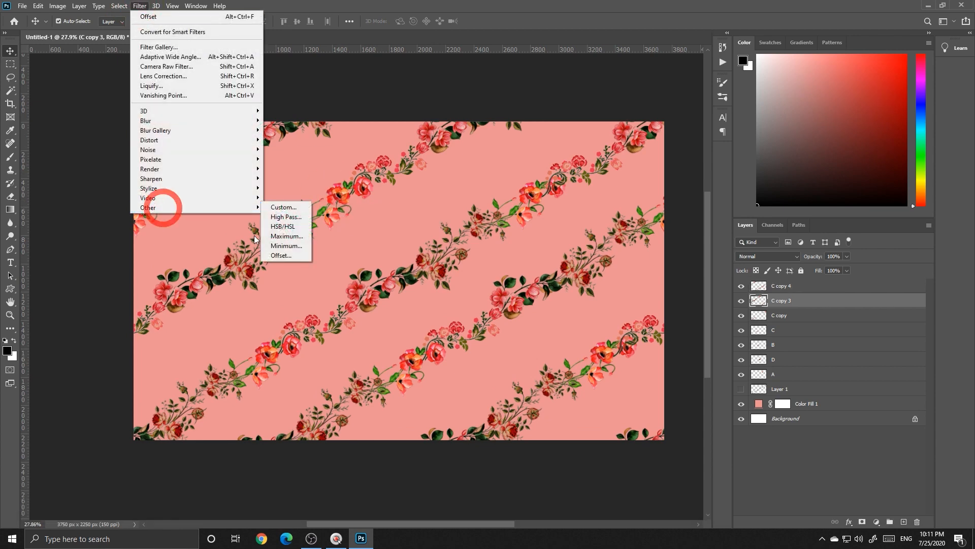
left_click(273, 256)
left_click_drag(302, 246, 308, 245)
left_click_drag(645, 304, 655, 304)
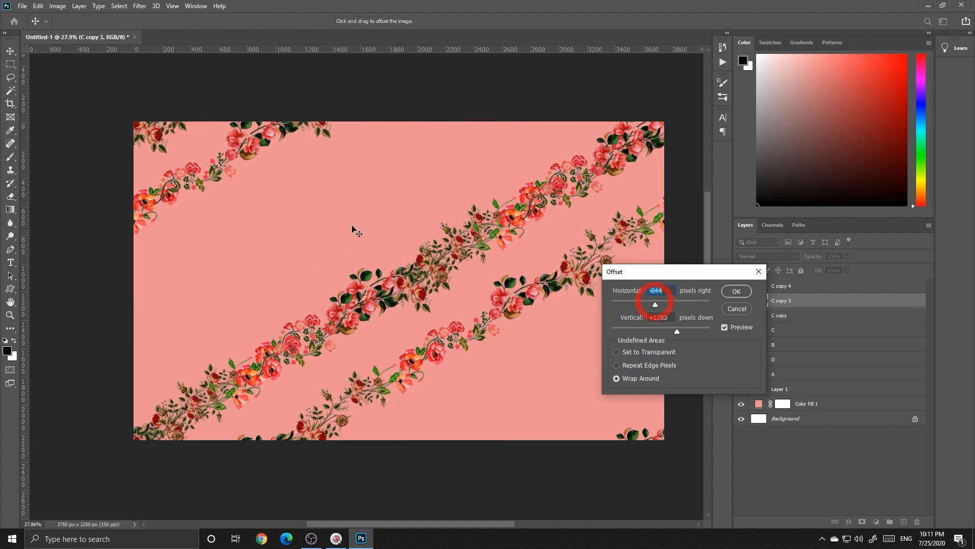
left_click_drag(320, 230, 233, 272)
key("Return")
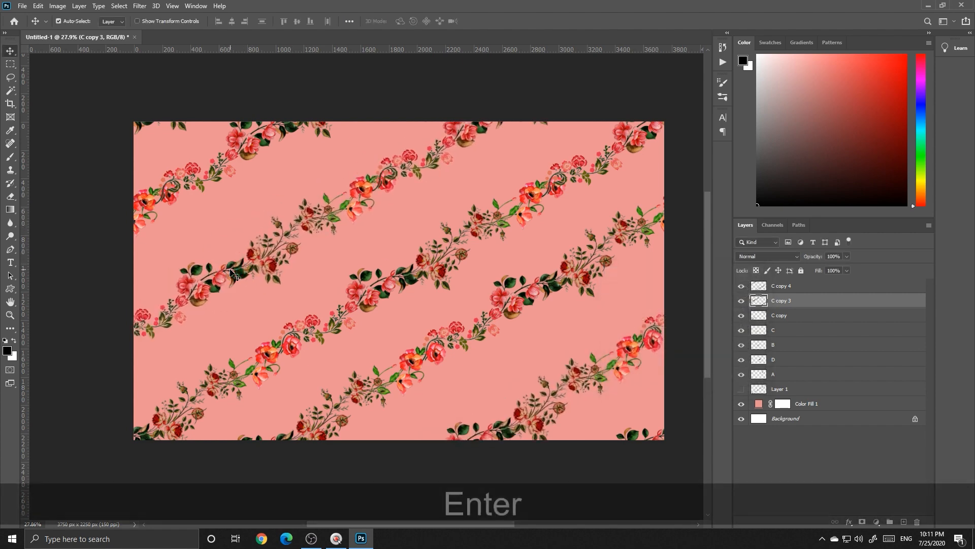
Duplicate garland layers A through C copy 4, merge the duplicates into one layer and place it directly below layer A
scroll(357, 262, "down", 3)
key("space")
left_click_drag(375, 287, 359, 272)
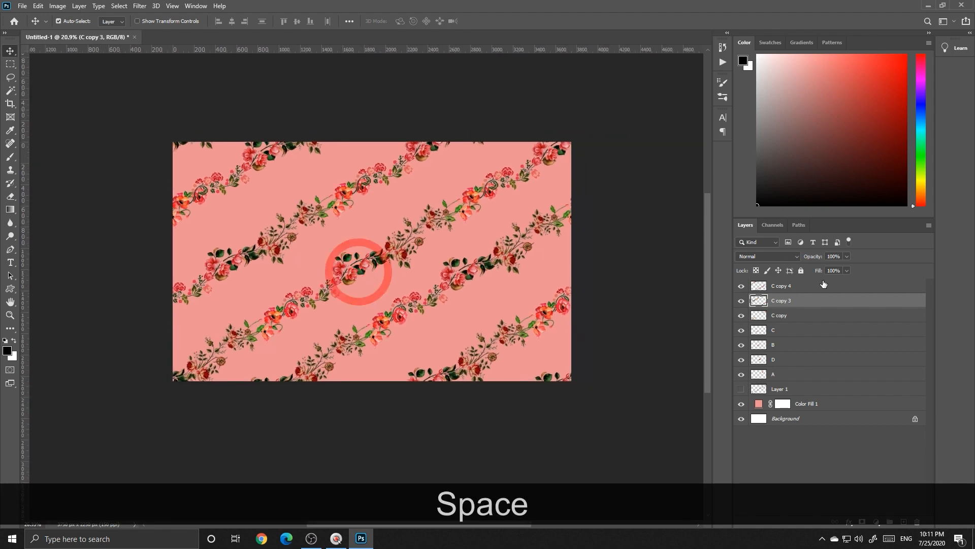
left_click(796, 286)
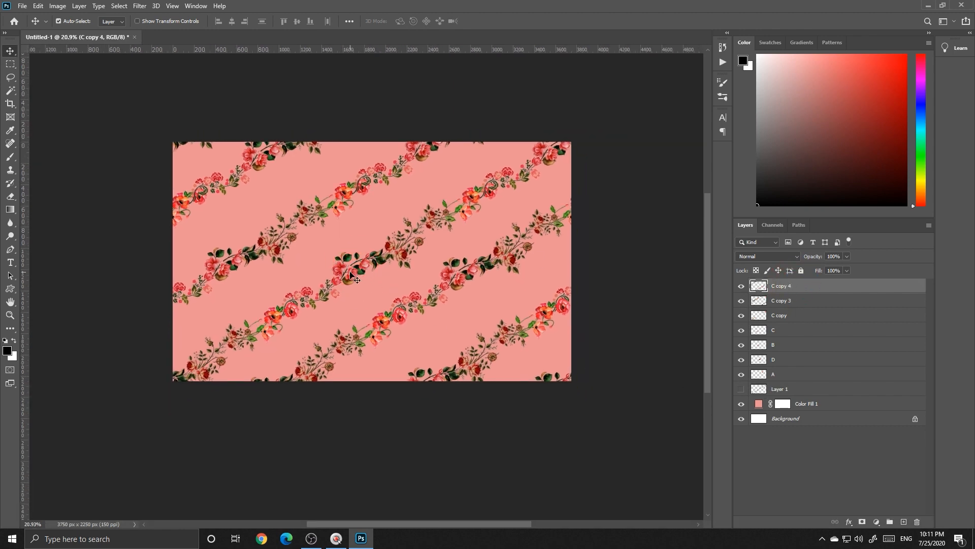
scroll(352, 277, "up", 2)
key("space")
left_click_drag(347, 277, 353, 283)
left_click(788, 374, "shift")
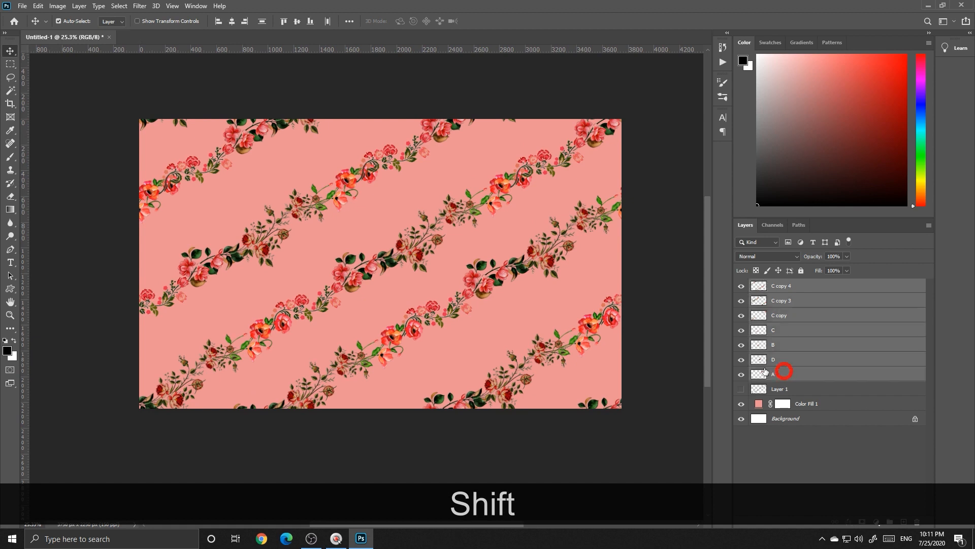
key("ctrl+shift+j")
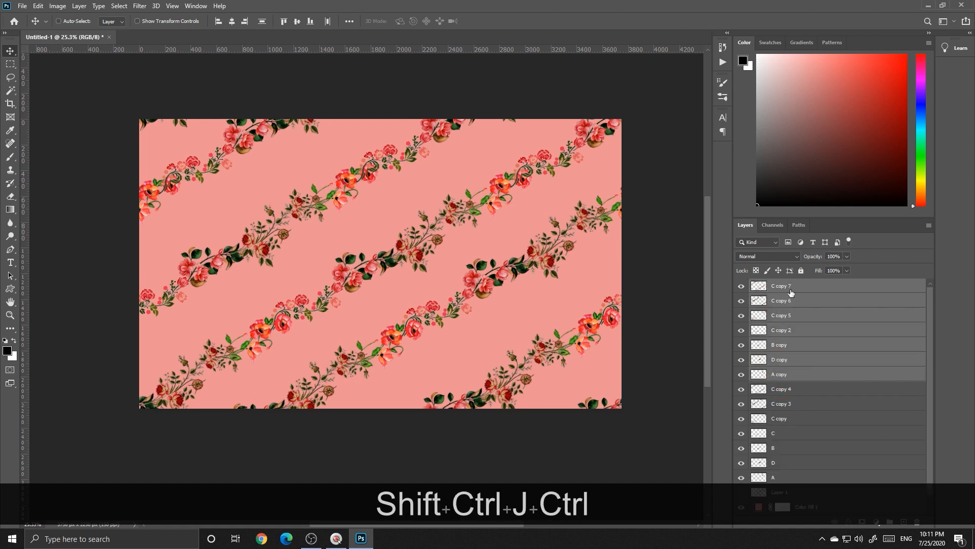
key("ctrl+e")
left_click_drag(791, 288, 778, 394)
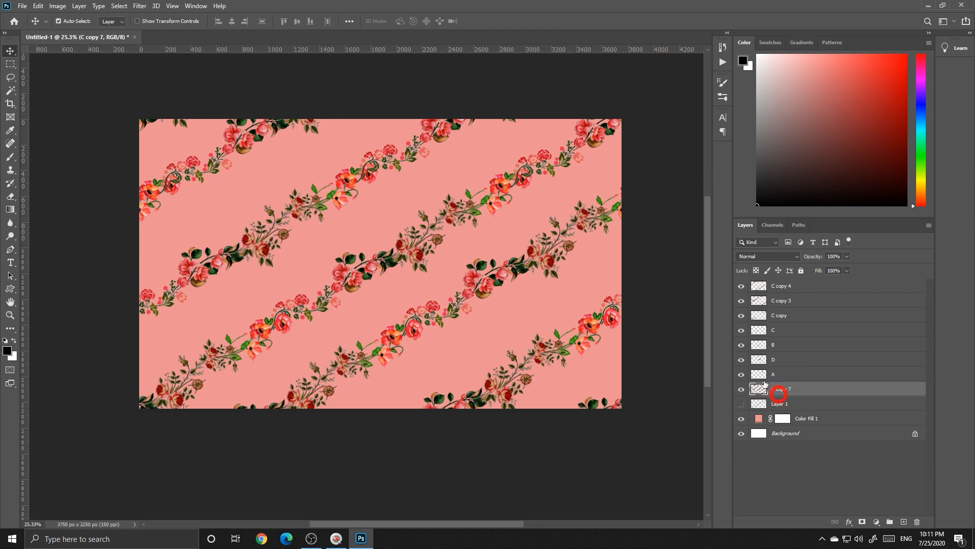
Offset the merged garland layer about -4122 px horizontally and +2069 px vertically with Wrap Around, placing it between the original garlands
left_click(139, 7)
mouse_move(163, 208)
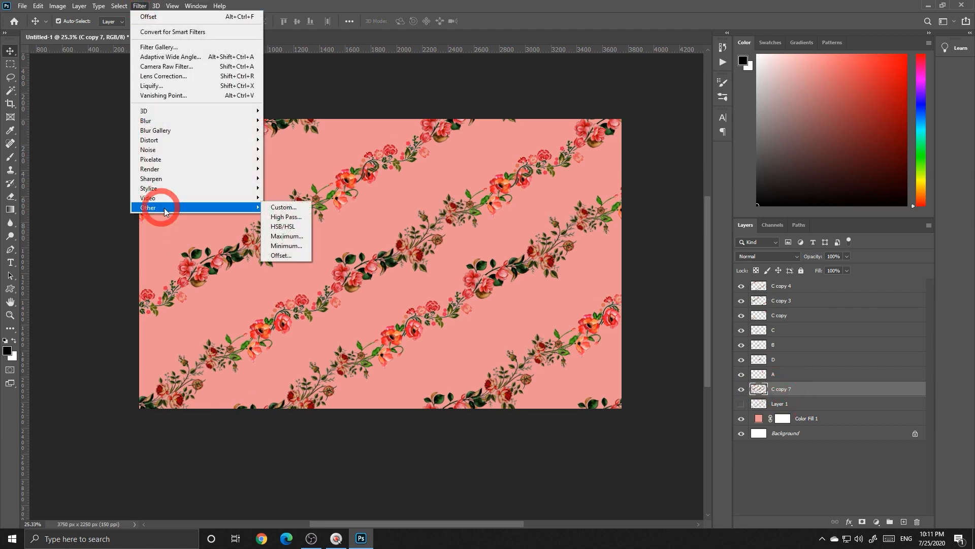
left_click(288, 256)
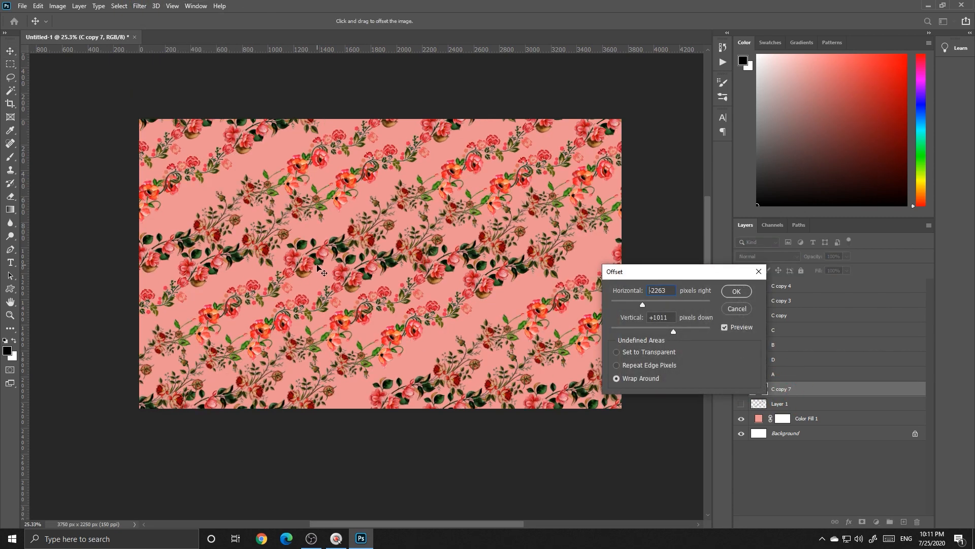
mouse_move(293, 258)
left_mouse_down()
mouse_move(311, 274)
mouse_move(364, 248)
mouse_move(277, 268)
mouse_move(294, 283)
mouse_move(242, 303)
mouse_move(290, 292)
mouse_move(254, 301)
mouse_move(289, 277)
mouse_move(291, 264)
left_mouse_up()
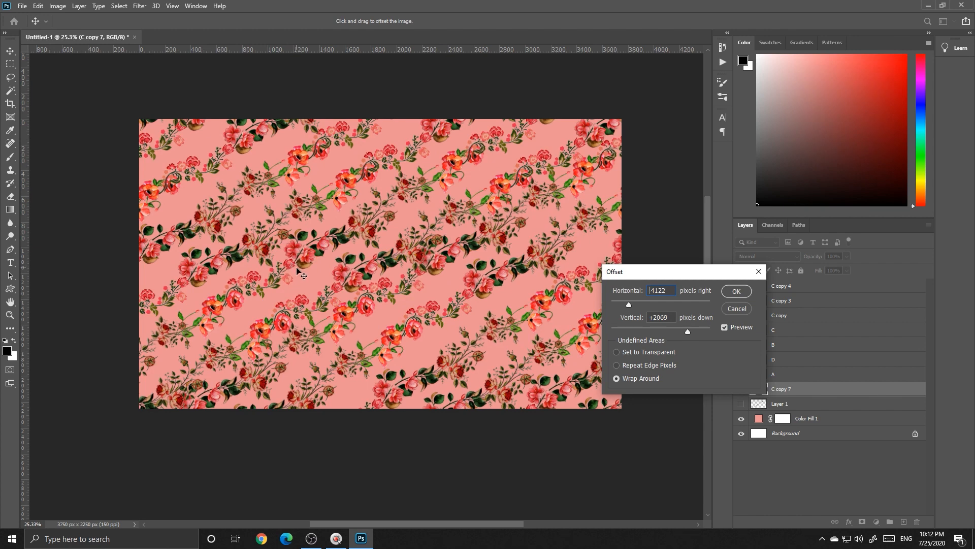
key("Return")
Set layer C copy 7 to Luminosity blending at 74% opacity and compare the pattern with and without it
left_click(783, 257)
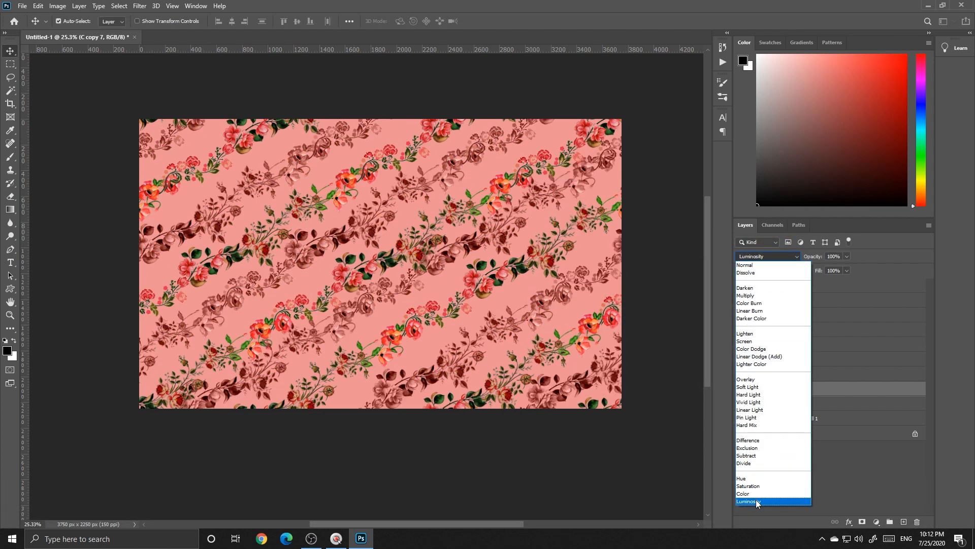
left_click(756, 501)
left_click_drag(813, 258, 803, 256)
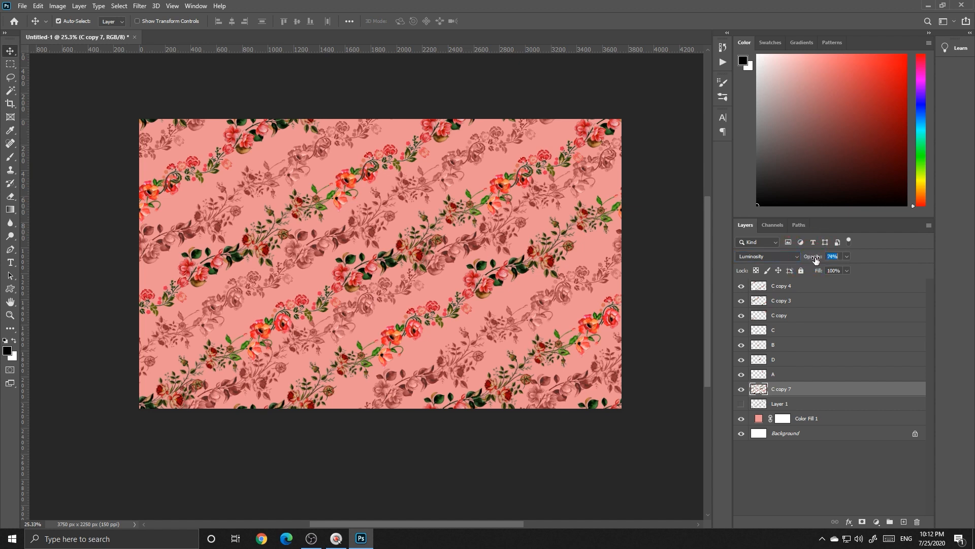
key("Escape")
key("Escape")
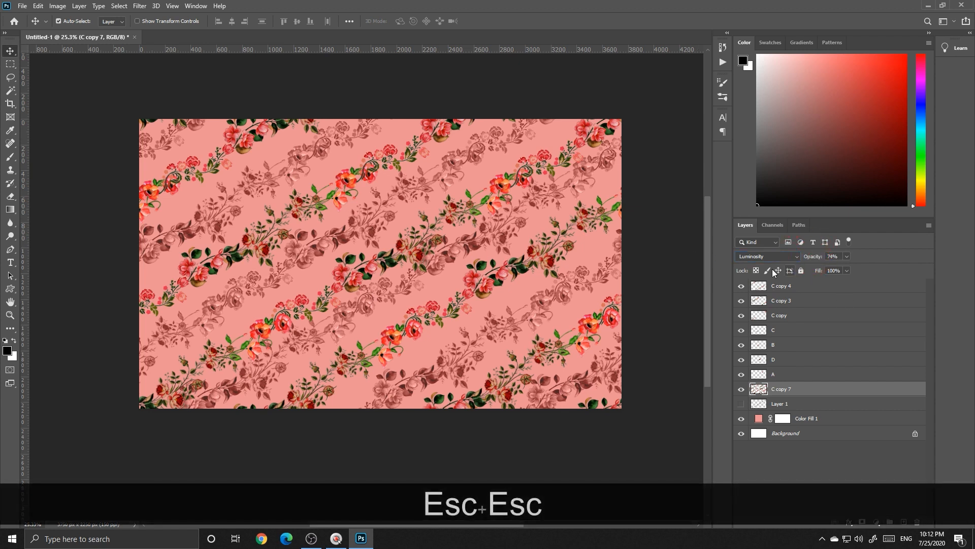
left_click(741, 389)
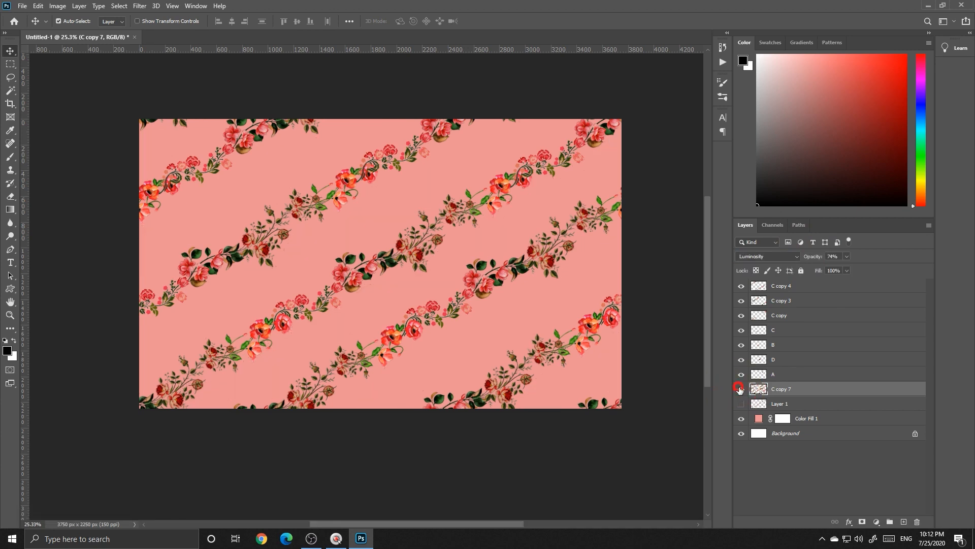
left_click(741, 389)
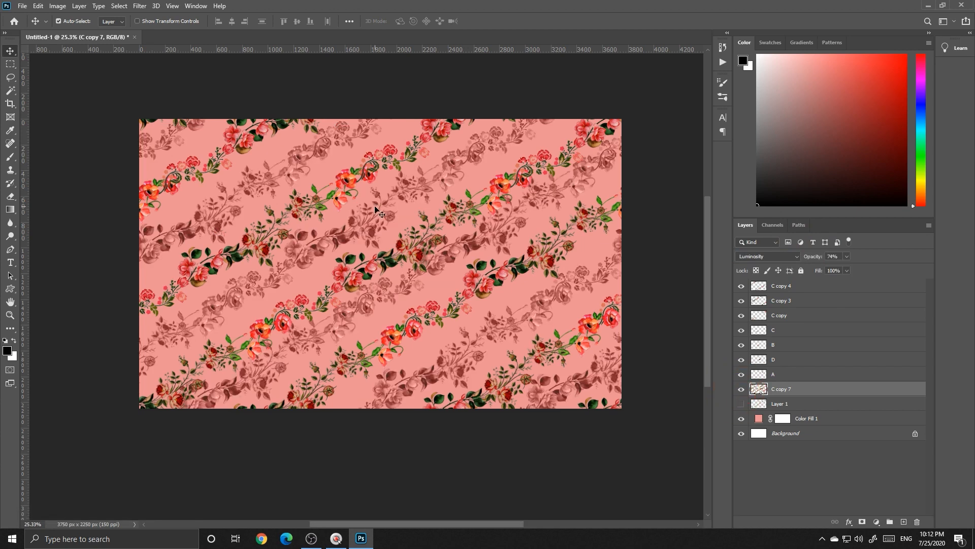
Offset the faded garland layer again with Wrap Around, about -3775 px horizontally and +2282 px vertically, to refine its spacing
left_click(139, 7)
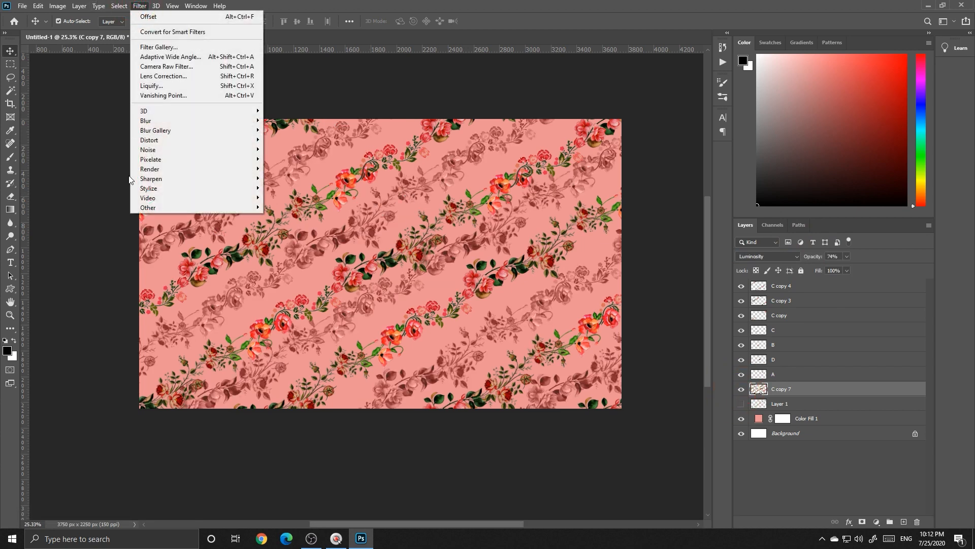
mouse_move(244, 207)
left_click(279, 257)
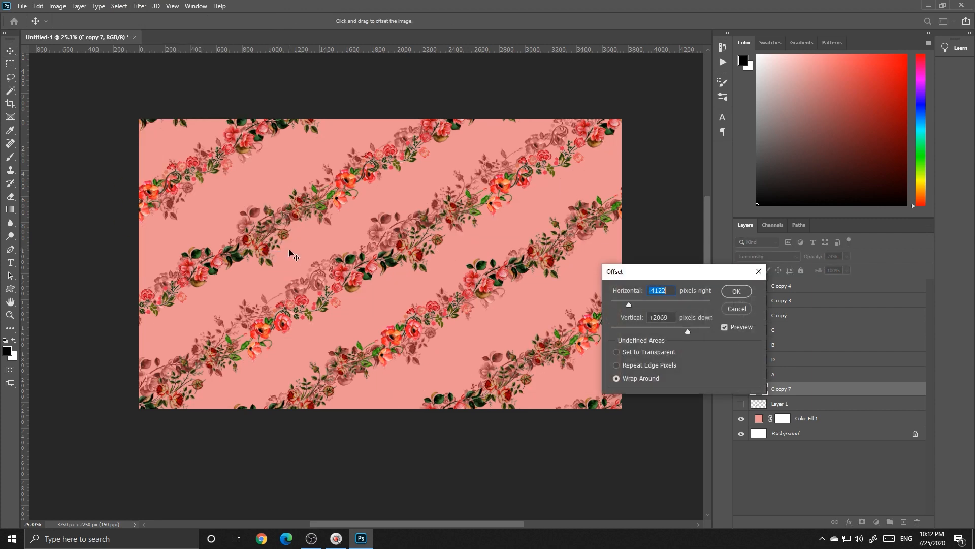
left_click_drag(297, 256, 339, 249)
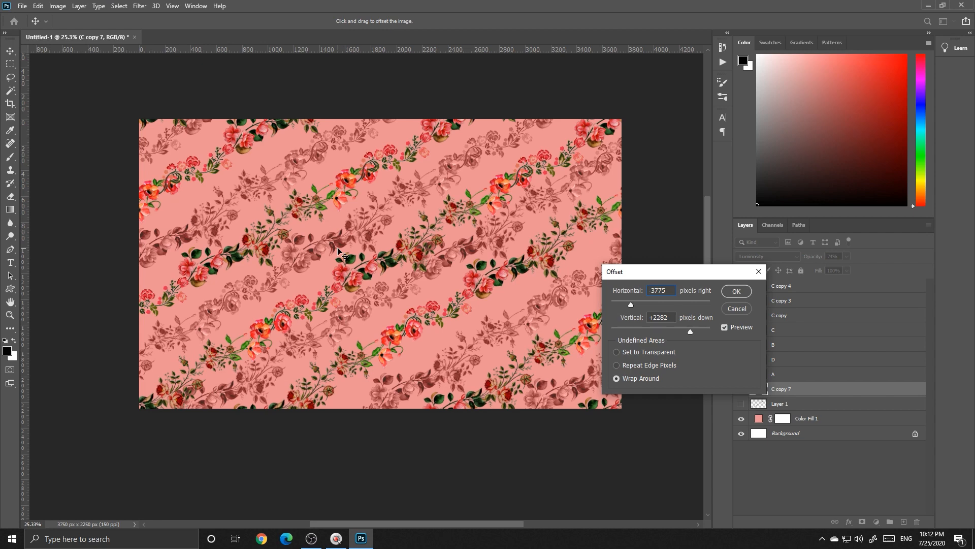
key("Return")
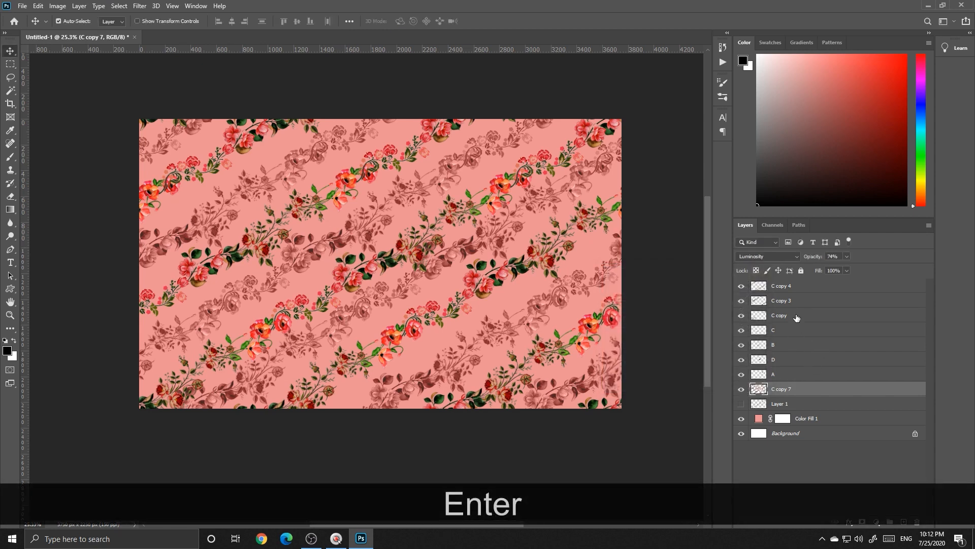
left_click(797, 285)
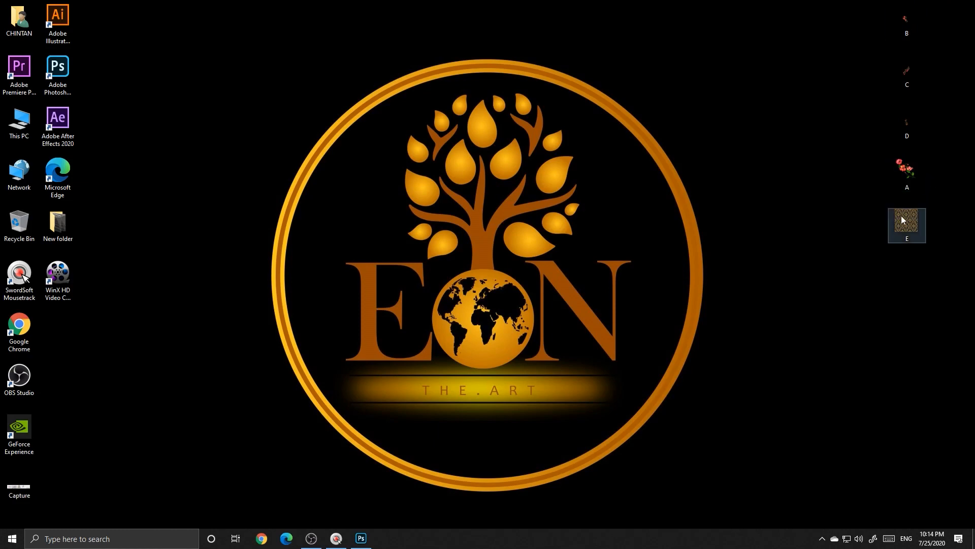
Place the E diamond pattern file from the desktop above the color fill, scaled to 61.89% and fitted into the canvas's top-left corner
left_click_drag(902, 224, 318, 262)
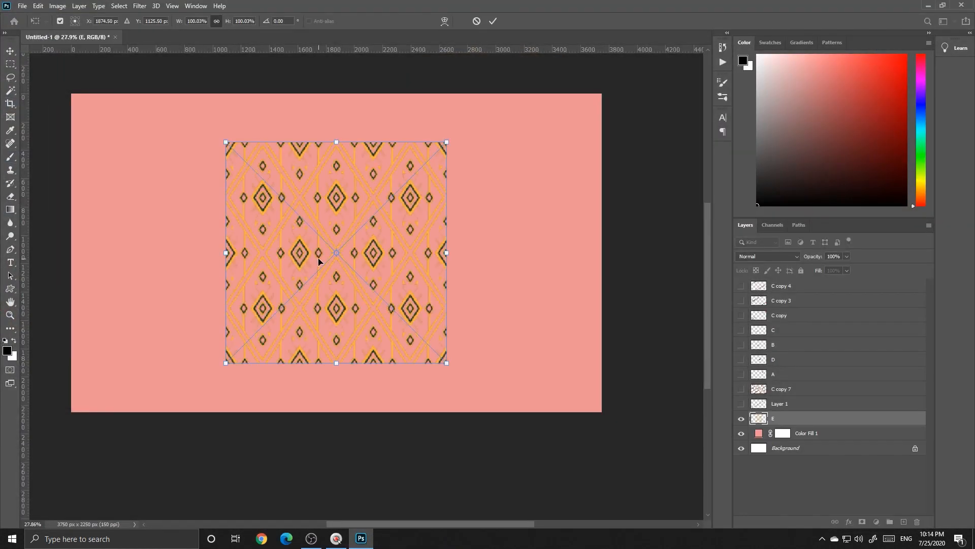
left_click_drag(448, 364, 404, 320)
key("ctrl+t")
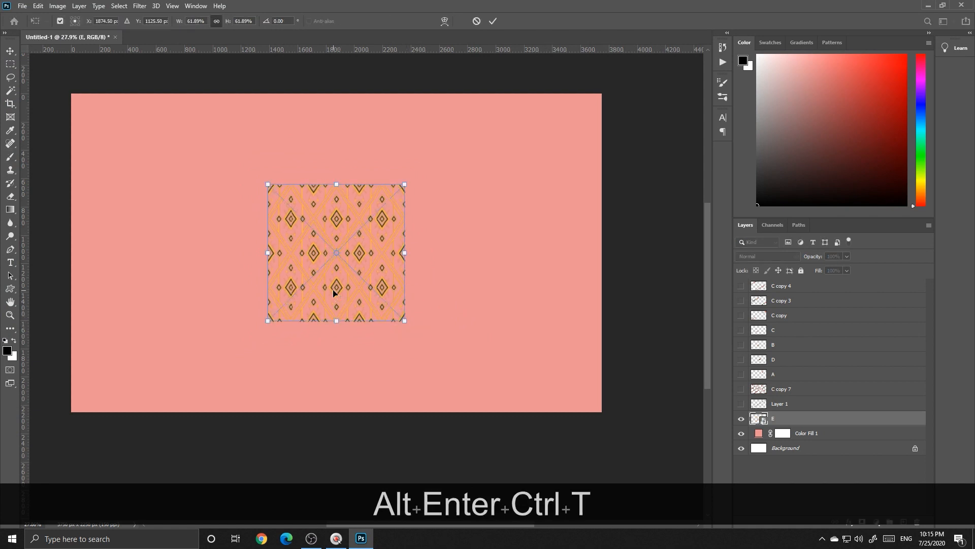
mouse_move(334, 304)
left_mouse_down()
mouse_move(241, 276)
mouse_move(127, 221)
mouse_move(139, 205)
left_mouse_up()
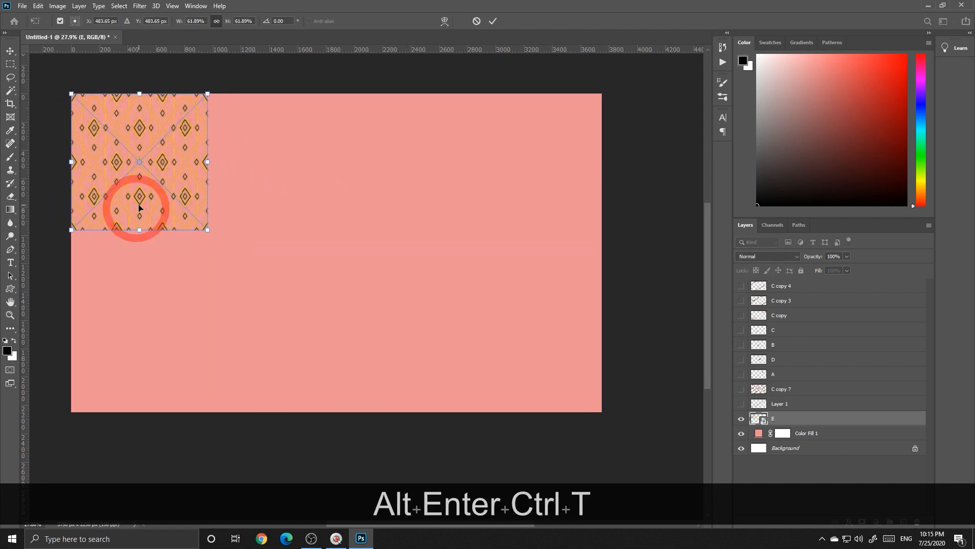
key("Return")
Duplicate the diamond pattern tile and position the copy directly beneath the original, flush with its lower edge
key("ctrl")
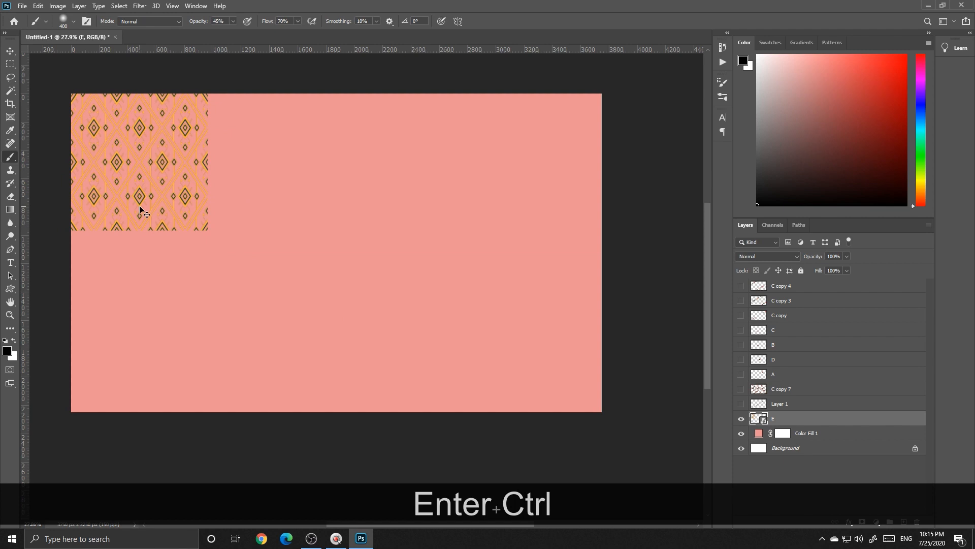
key("ctrl+j")
key("ctrl+t")
mouse_move(139, 208)
left_mouse_down()
mouse_move(122, 367)
mouse_move(128, 332)
left_mouse_up()
key("Return")
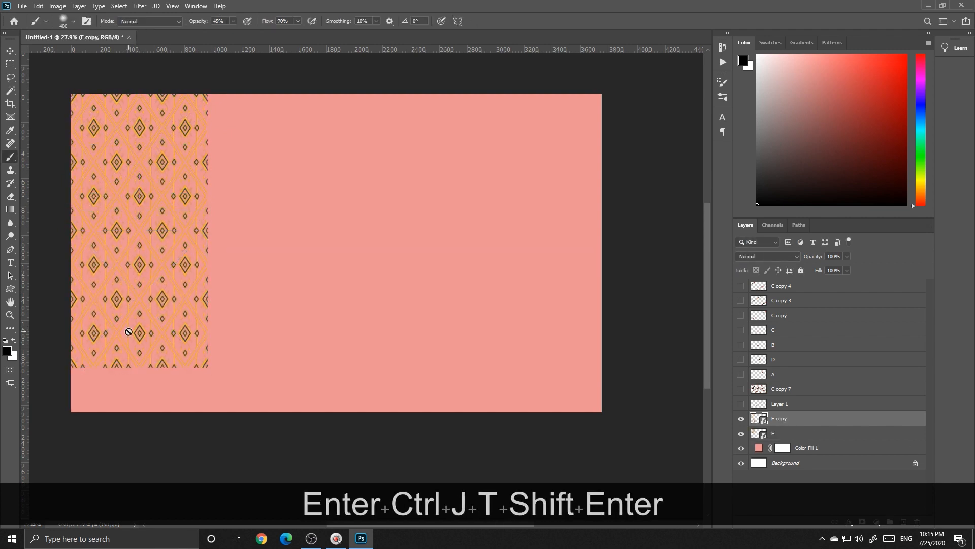
key("shift")
Rasterize the smart object layers E copy and E
right_click(797, 423)
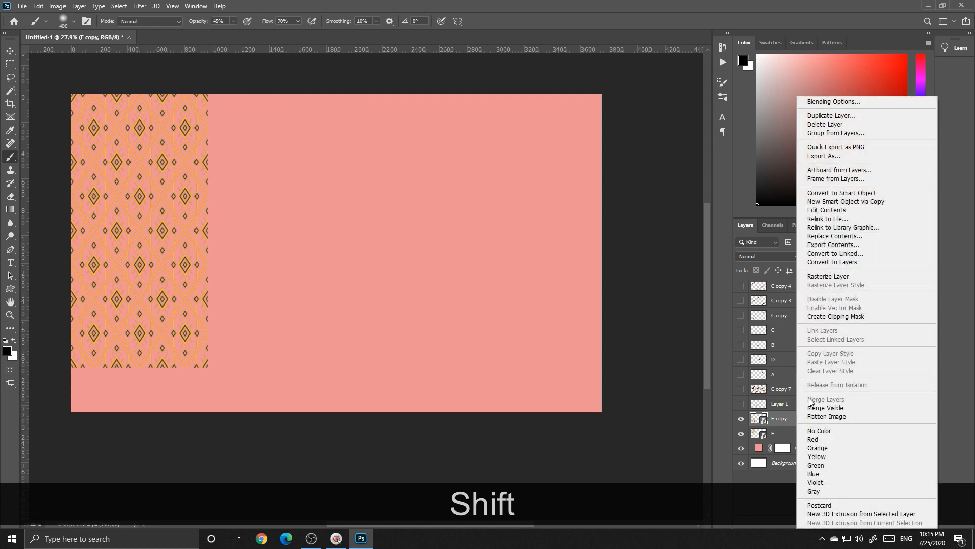
left_click(826, 277)
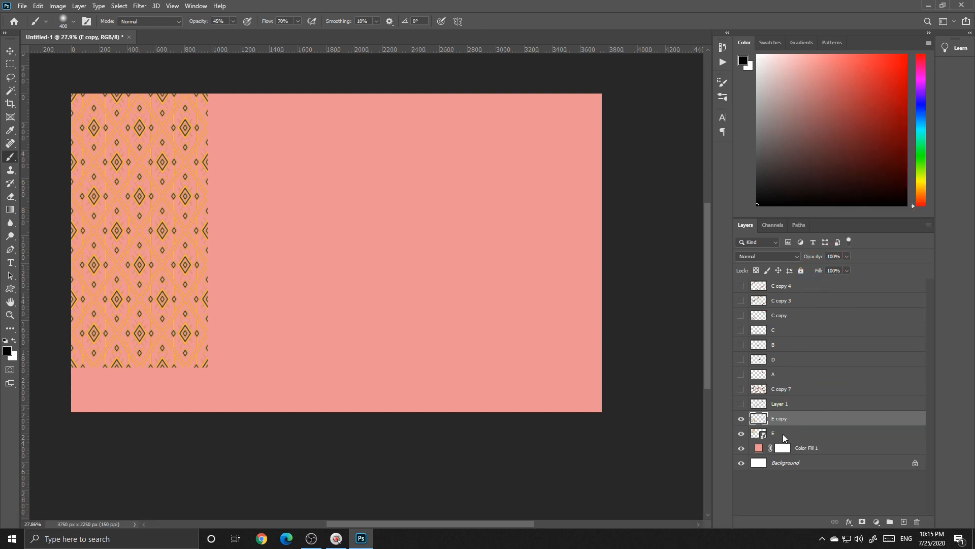
right_click(783, 434)
left_click(814, 181)
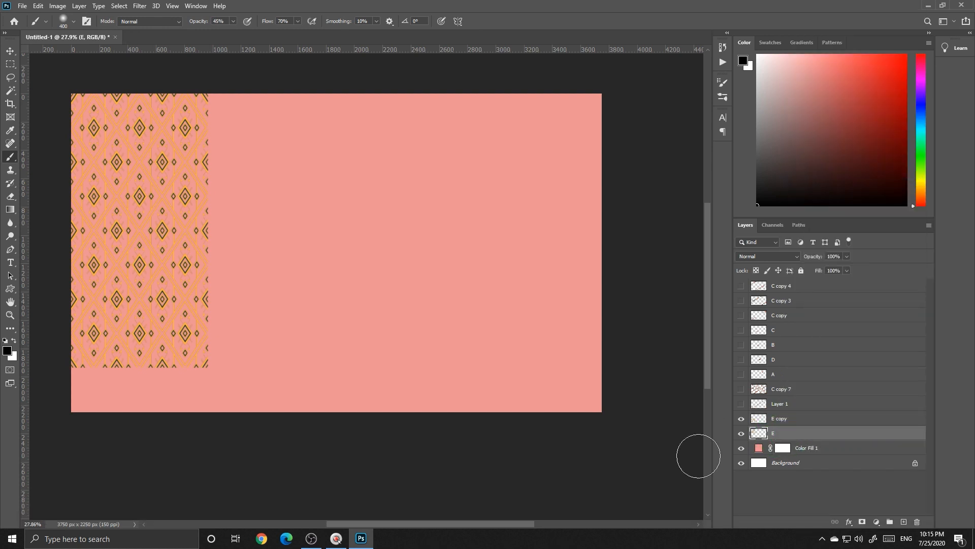
Duplicate the two stacked diamond tiles and position the copies flush against the right edge of the originals
left_click(788, 412, "shift")
key("ctrl+j")
key("ctrl+t")
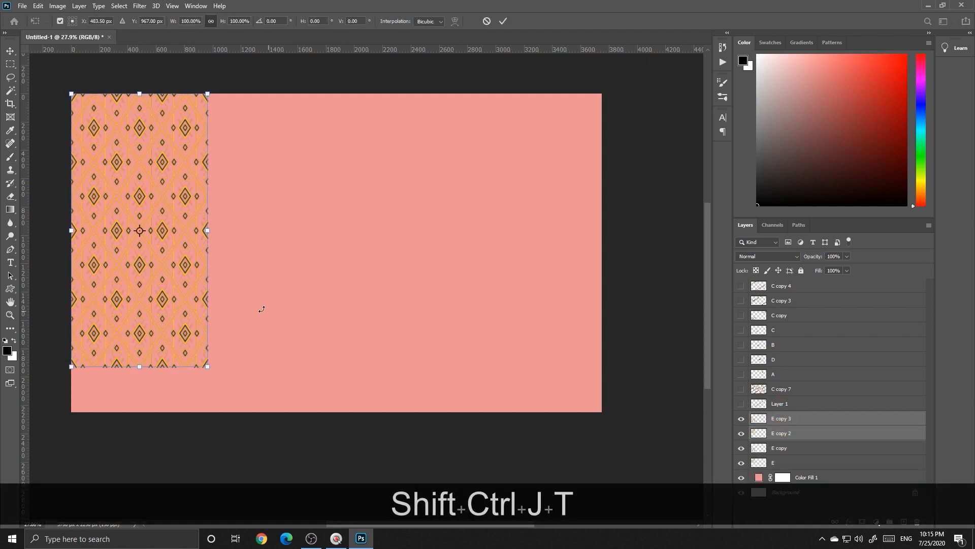
left_click_drag(160, 331, 264, 333)
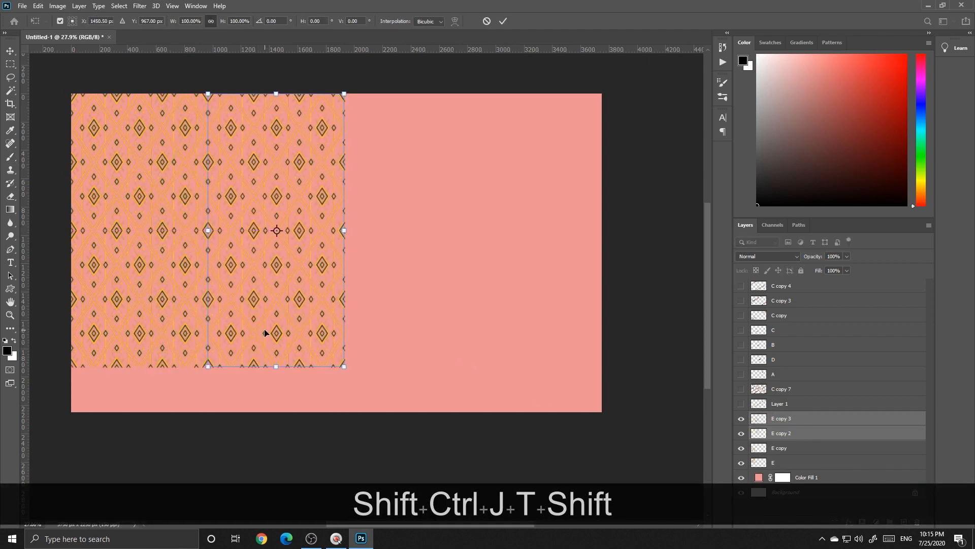
key("Return")
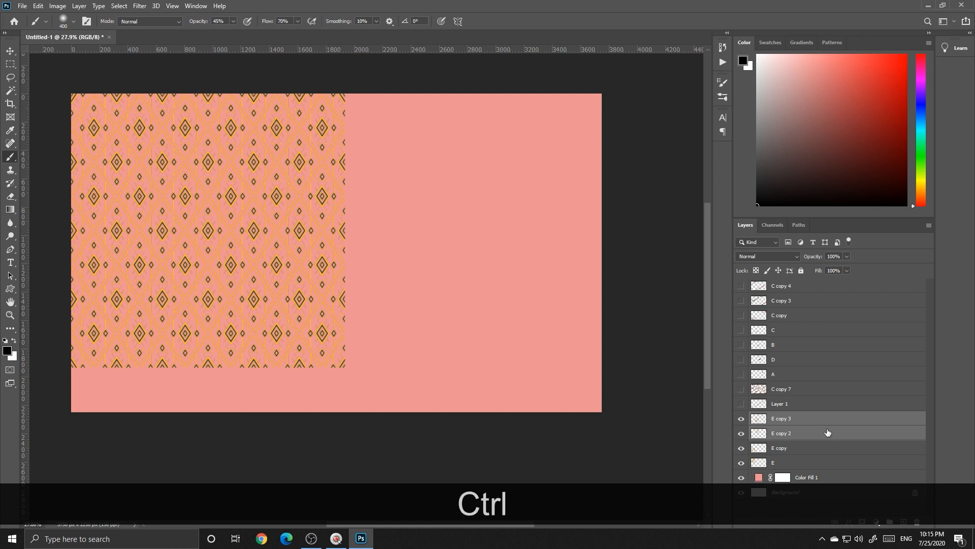
Merge the duplicated tile pair into one column and repeat its shifted copy twice to span the canvas width
key("ctrl+e")
key("ctrl+alt+shift+t")
key("ctrl+alt+shift+t")
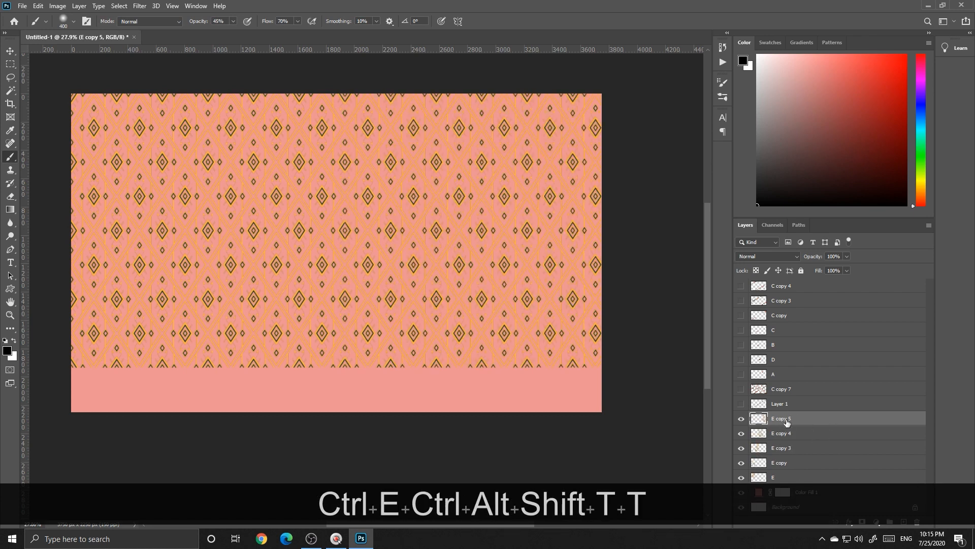
Transform all the E layers together to fill the canvas, with width 96.95% and height 116.34%
left_click(777, 472, "shift")
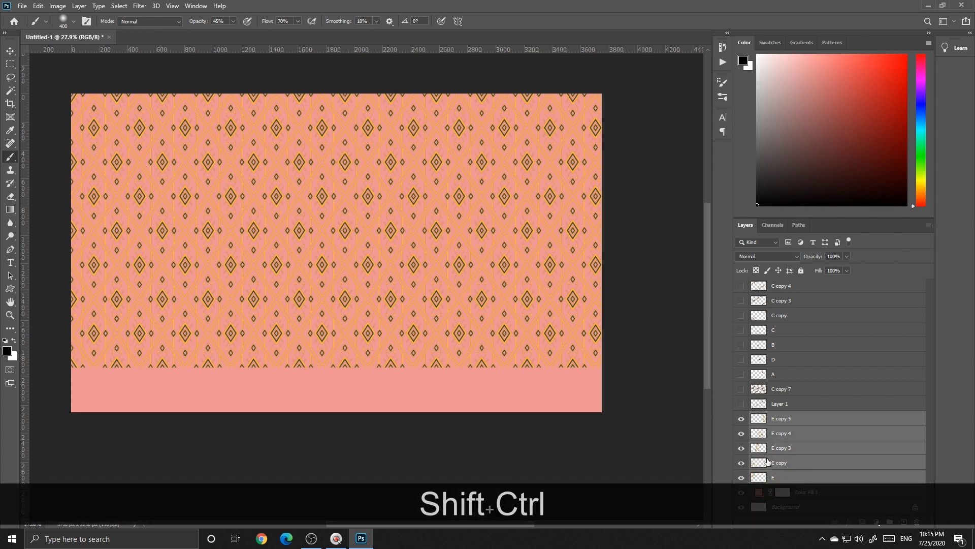
key("ctrl+shift+t")
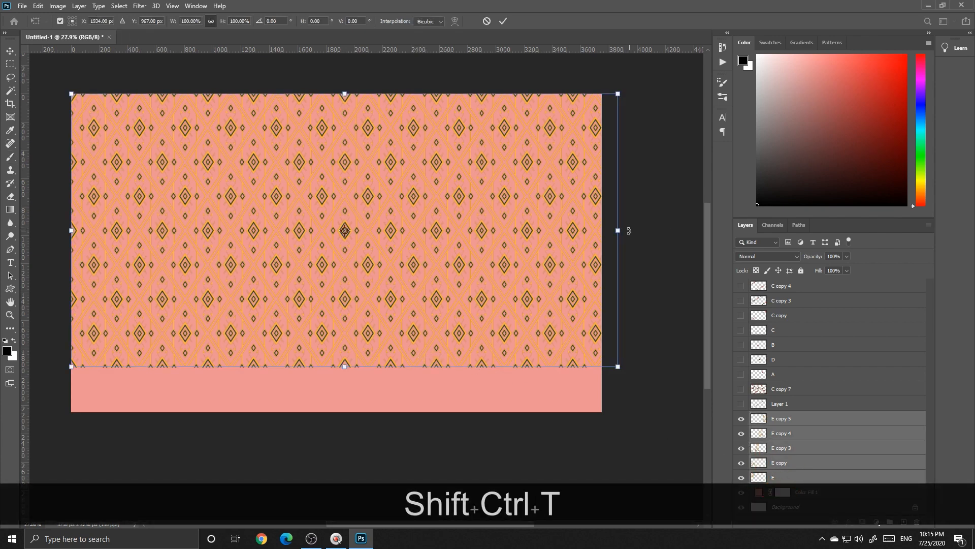
left_click_drag(617, 231, 601, 231)
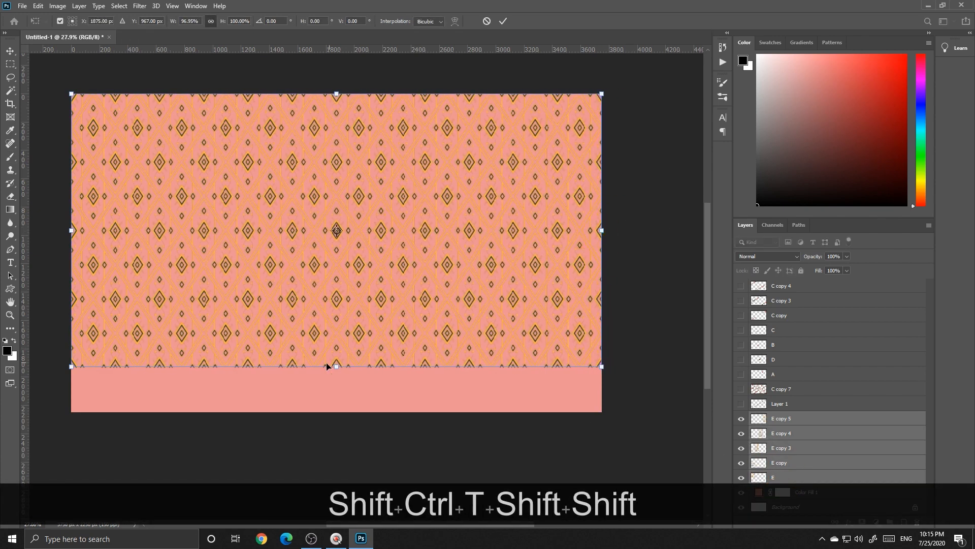
left_click_drag(338, 366, 332, 413)
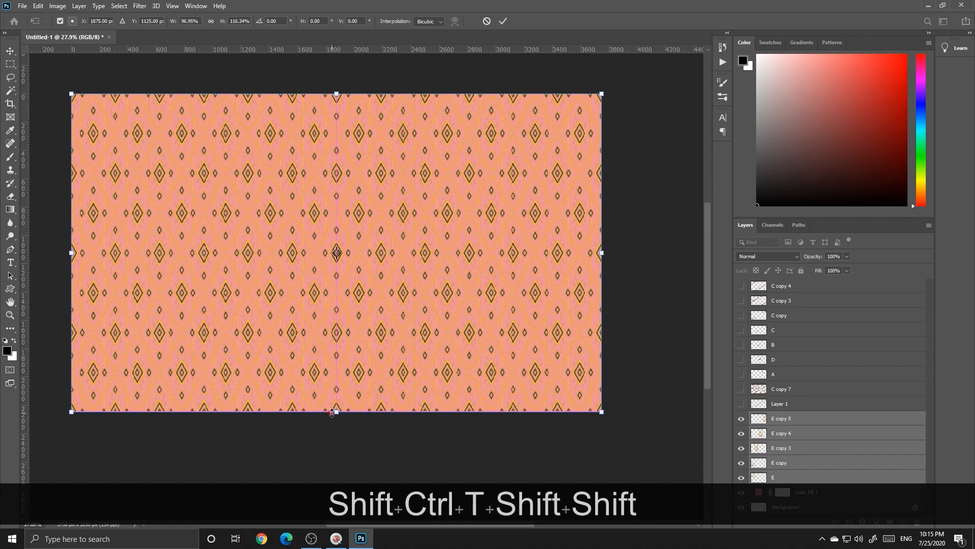
key("Return")
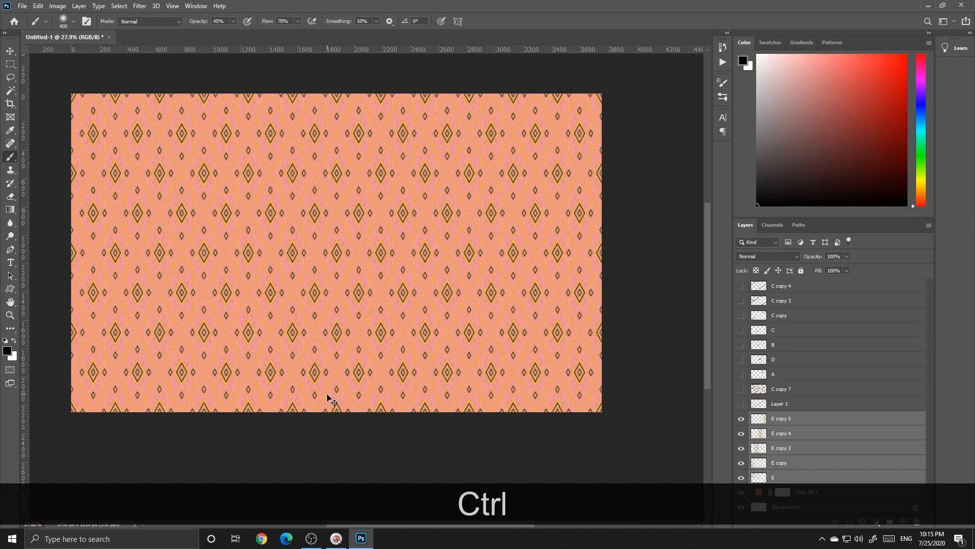
Merge the selected E layers into one and scale the result down into the upper-left quarter of the canvas
key("ctrl+e")
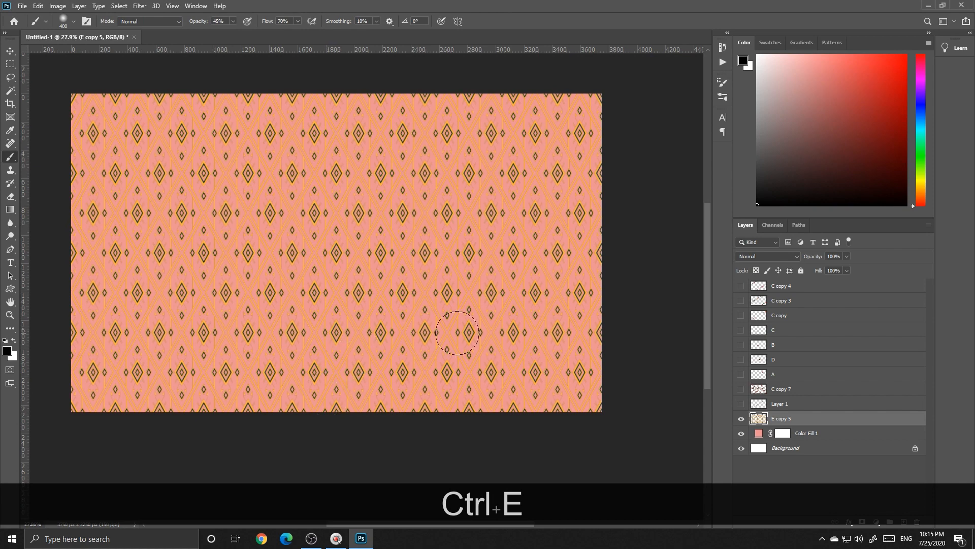
key("ctrl+t")
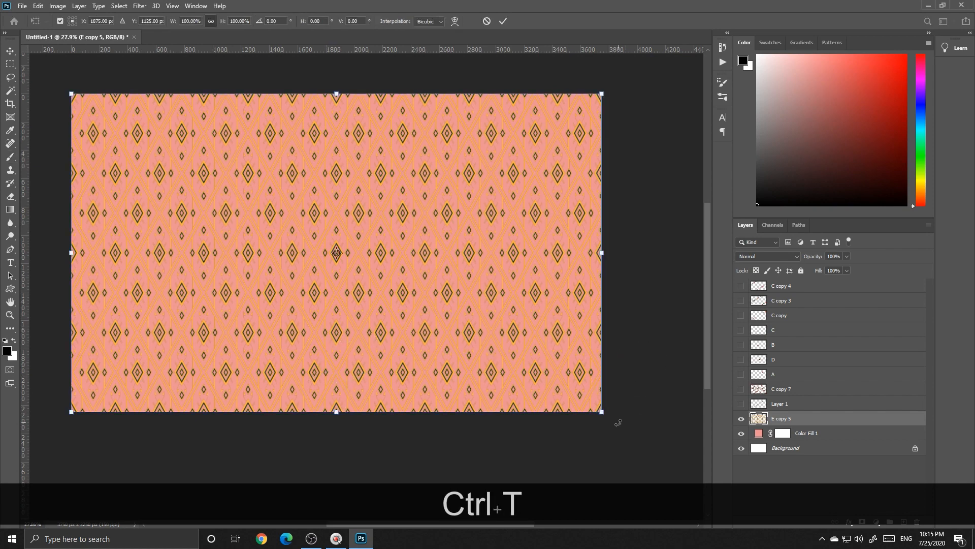
left_click_drag(606, 418, 475, 346)
left_click_drag(381, 290, 258, 217)
left_click_drag(342, 260, 340, 255)
Duplicate the scaled diamond pattern layer and place the copy flush beside it over the upper-right quarter
left_click_drag(290, 231, 465, 218)
key("Return")
key("ctrl+j")
key("ctrl+t")
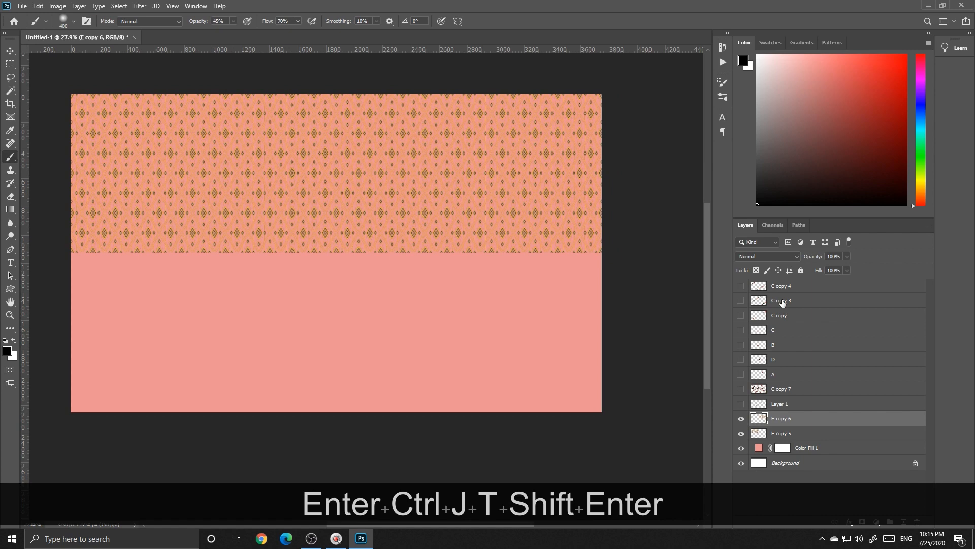
Duplicate both upper pattern layers together and move the copies 1124 px straight down to fill the lower half
left_click(781, 432, "shift")
key("ctrl+j")
key("ctrl+t")
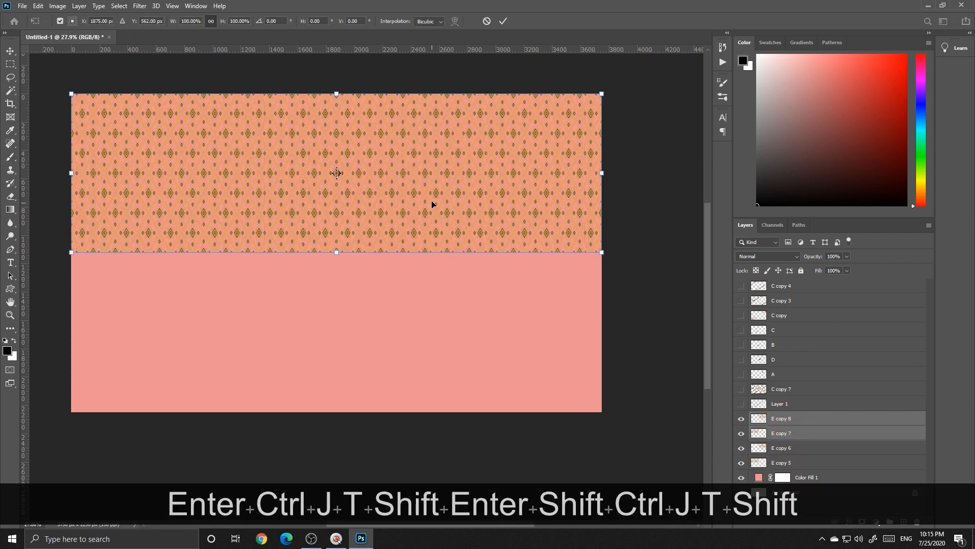
left_click_drag(432, 200, 410, 363)
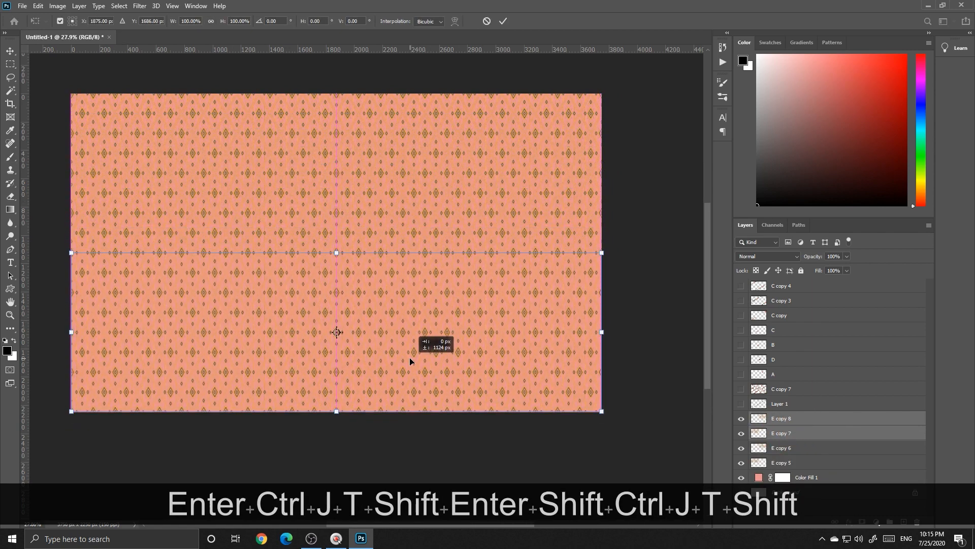
key("Return")
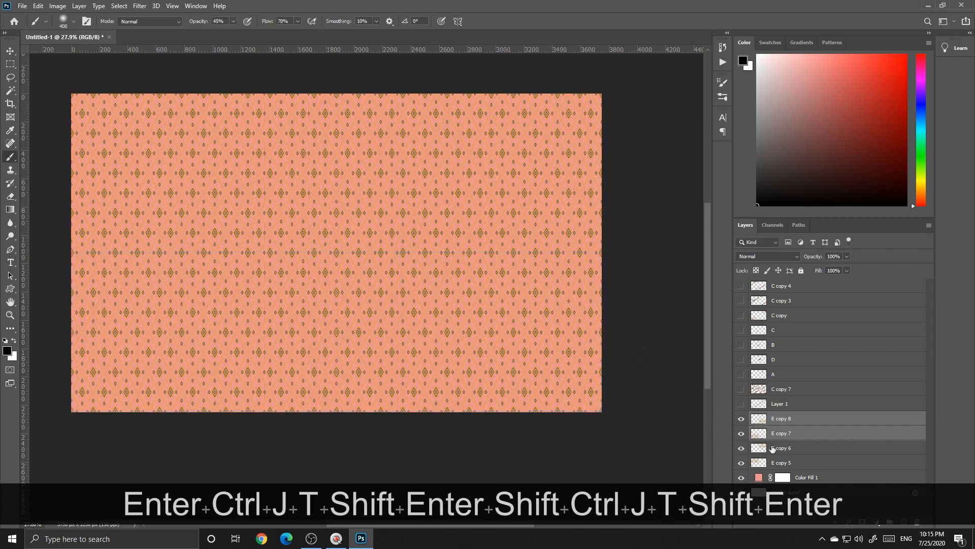
Merge the four diamond pattern layers and transform the merged layer so its lower edge meets the canvas edge
left_click(780, 420)
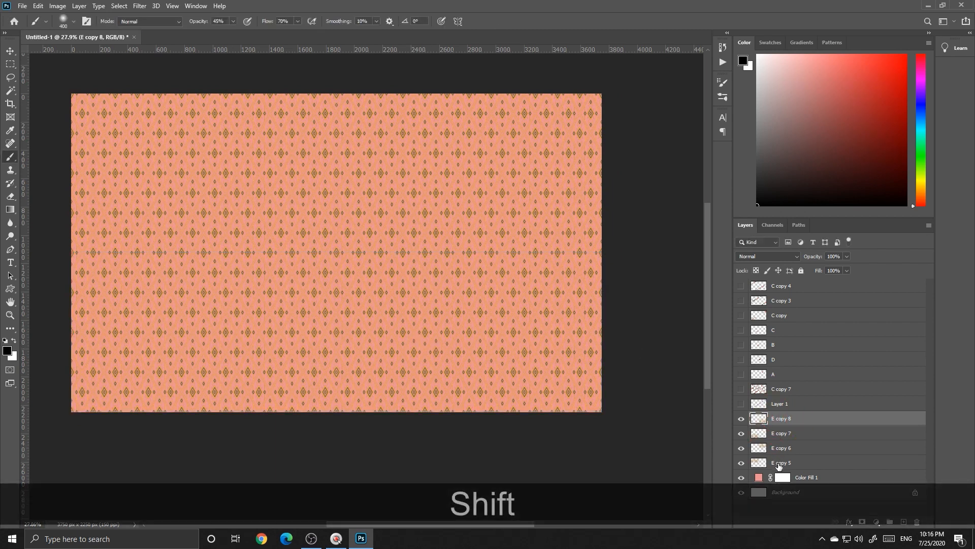
left_click(776, 461, "shift")
key("ctrl+shift+e")
key("ctrl+t")
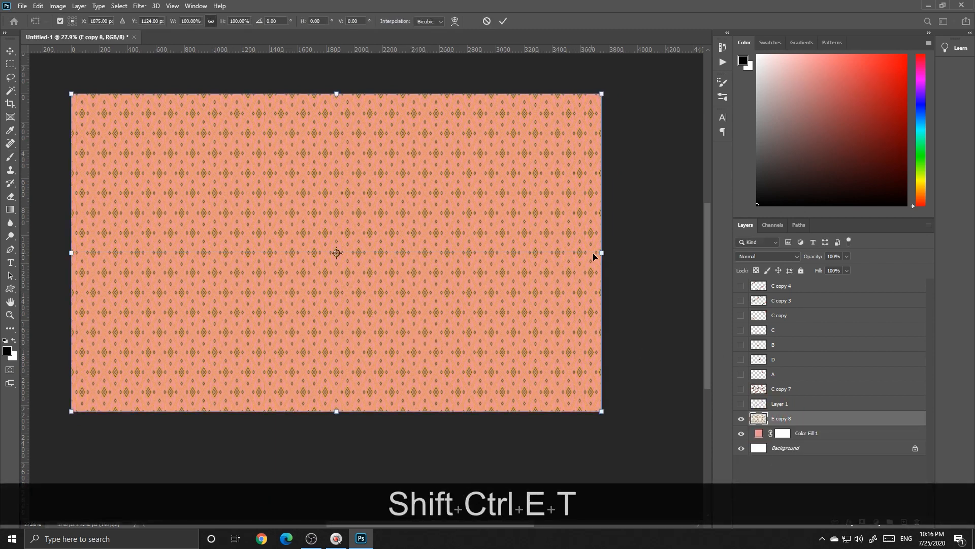
scroll(337, 412, "up", 6)
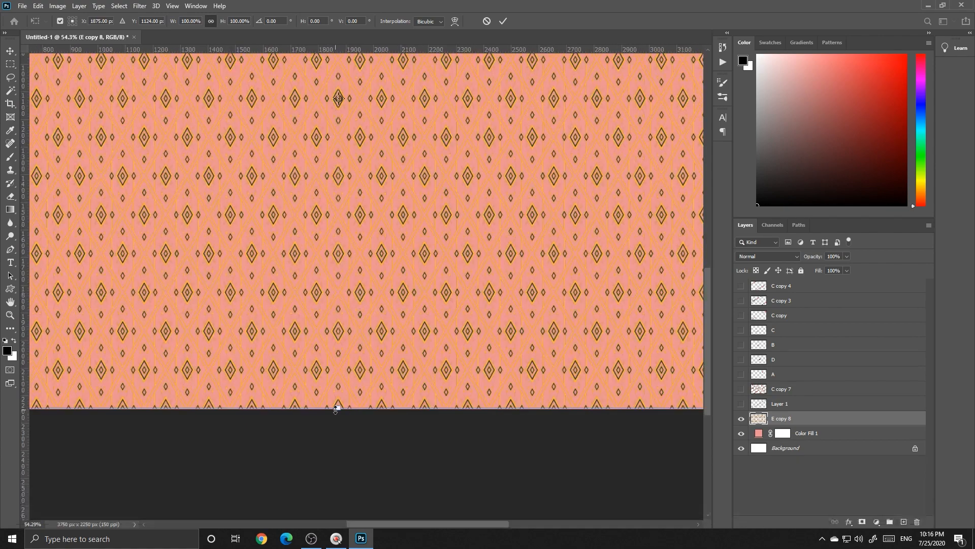
left_click_drag(341, 408, 339, 405)
key("shift")
scroll(340, 405, "down", 5)
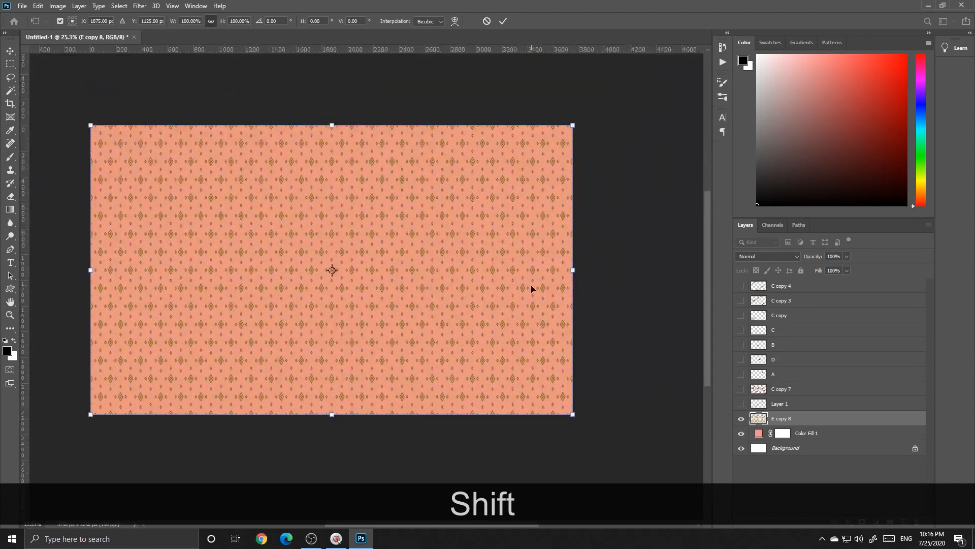
scroll(531, 289, "up", 1)
scroll(531, 288, "down", 2)
scroll(262, 289, "up", 1)
key("Return")
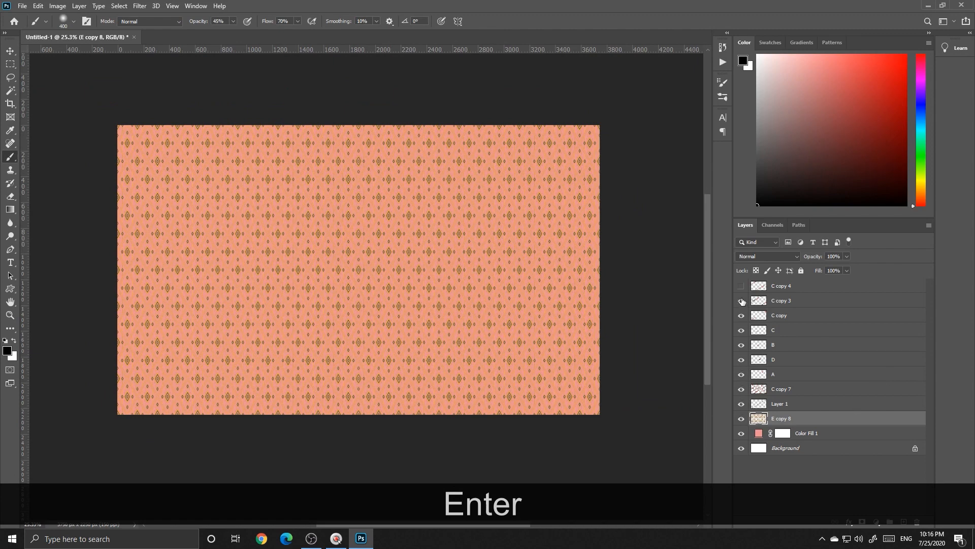
Make all the floral layers above the diamond pattern visible, leaving Layer 1 hidden
left_click_drag(742, 301, 741, 285)
scroll(347, 305, "up", 1)
left_click_drag(338, 310, 337, 282)
scroll(342, 318, "down", 1)
left_click(740, 402)
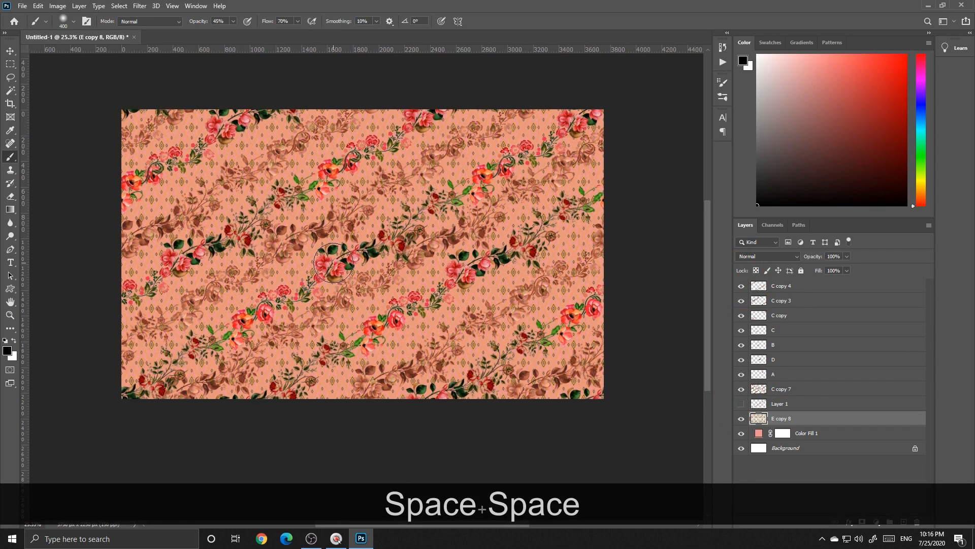
scroll(364, 262, "up", 1)
left_click_drag(392, 269, 365, 262)
scroll(364, 260, "down", 1)
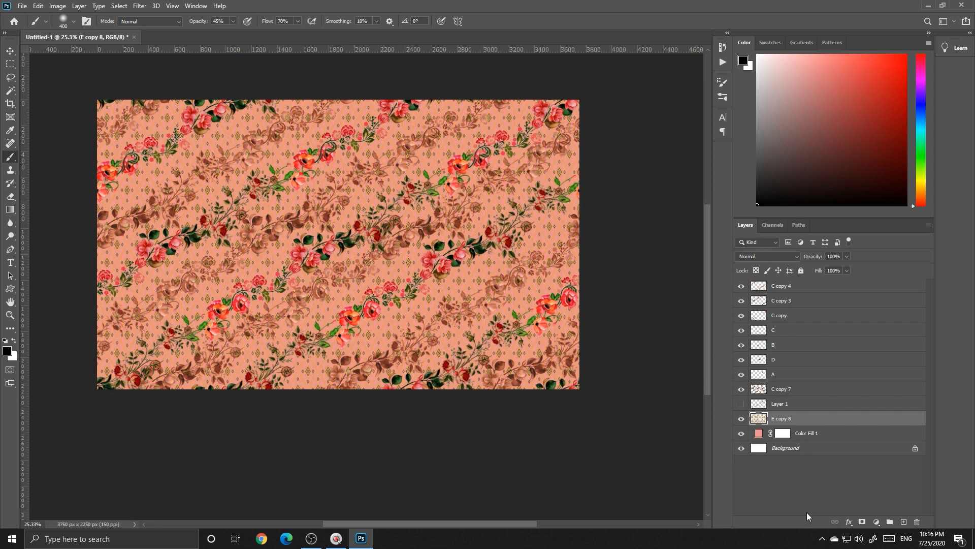
Add a layer mask filled with black to E copy 8 and brush white near its upper-left area to reveal some diamonds
left_click(862, 522)
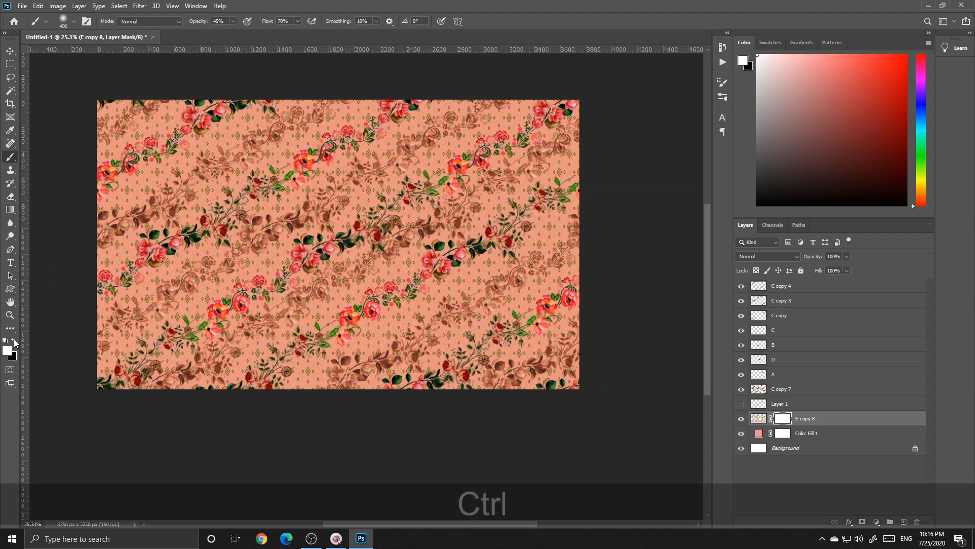
key("ctrl+BackSpace")
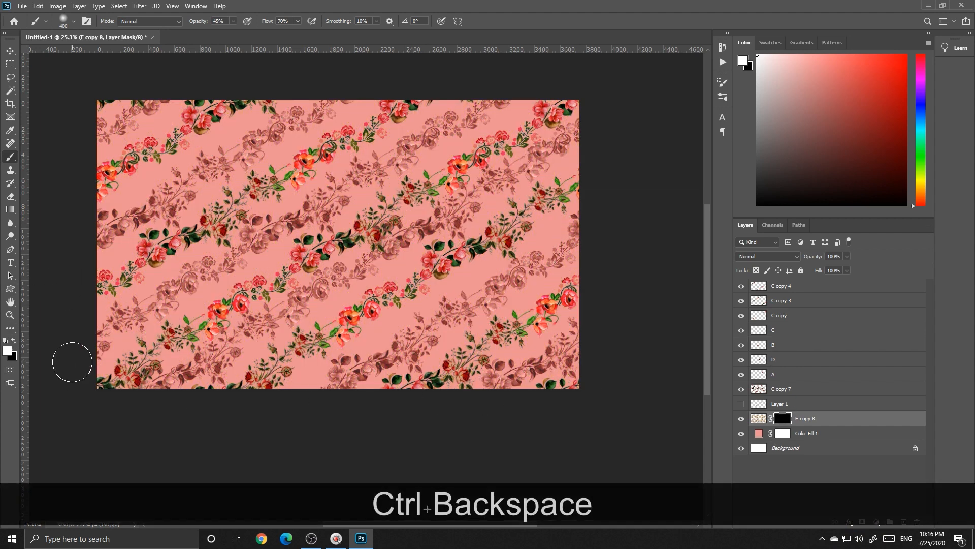
scroll(191, 218, "up", 2)
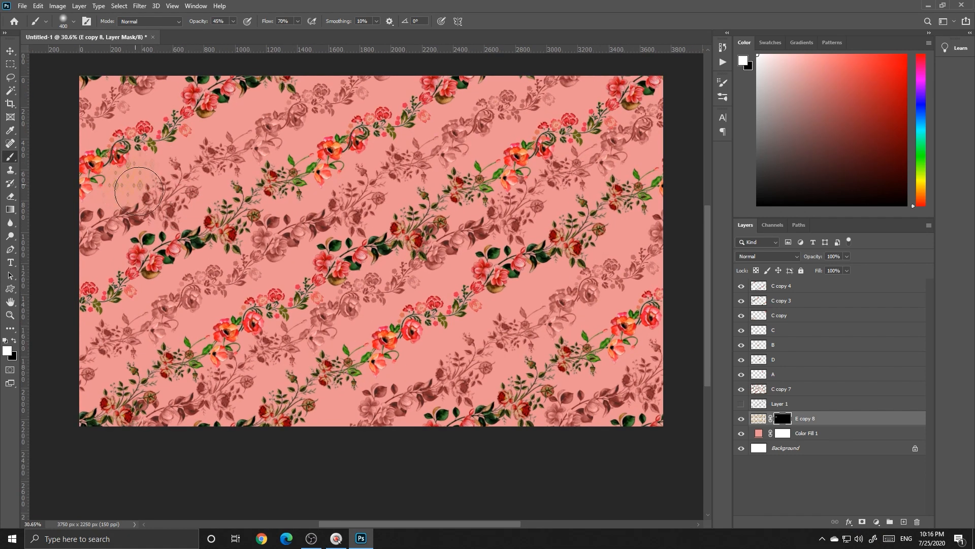
left_click(231, 127)
scroll(243, 213, "down", 2)
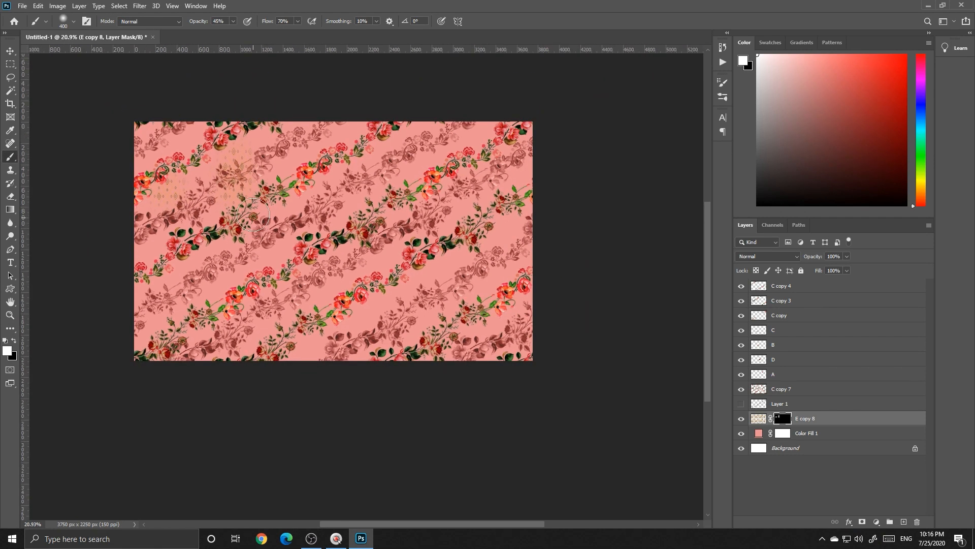
Enlarge the brush to 700 px and paint white on the mask to reveal soft patches of diamonds across the canvas
key("bracketright")
key("bracketright")
key("bracketright")
left_click_drag(182, 248, 151, 265)
left_click_drag(363, 327, 354, 331)
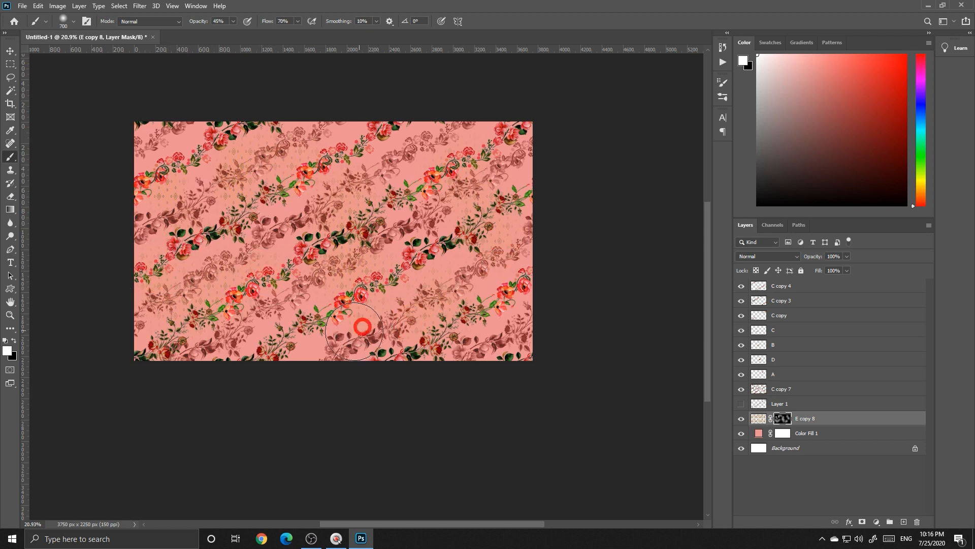
left_click(404, 287)
left_click(268, 207)
scroll(327, 266, "up", 1)
key("space")
left_click_drag(327, 266, 364, 271)
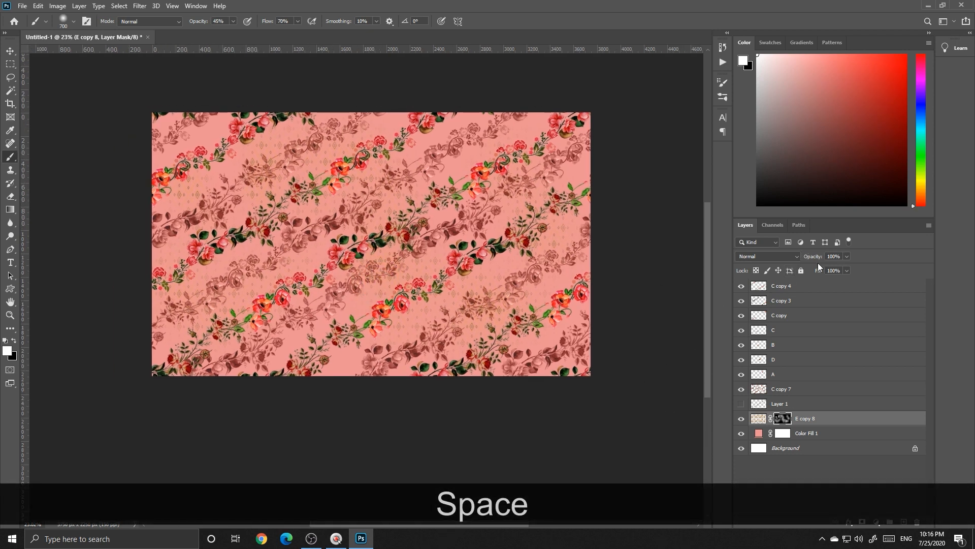
Set the blend mode of the E copy 8 diamond pattern layer to Color Burn
key("ctrl+j")
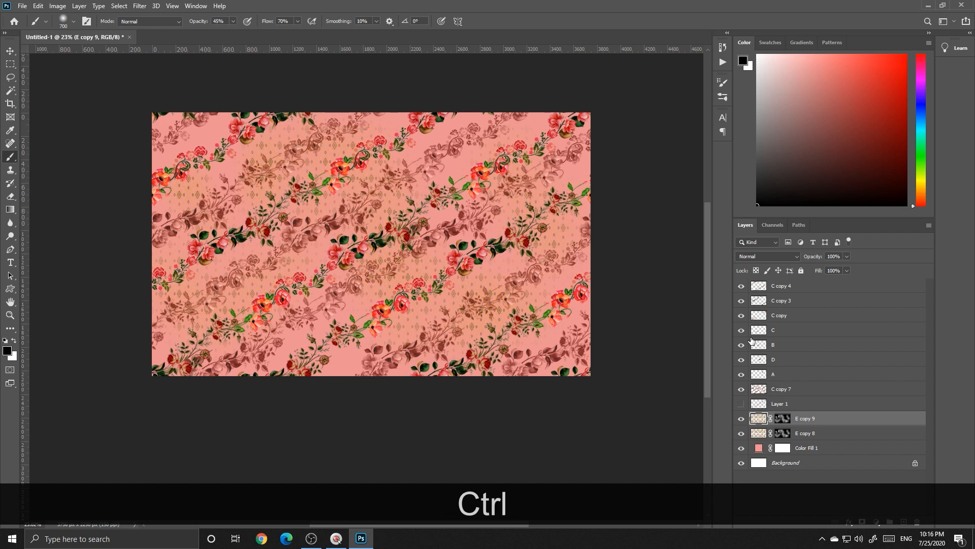
key("ctrl+z")
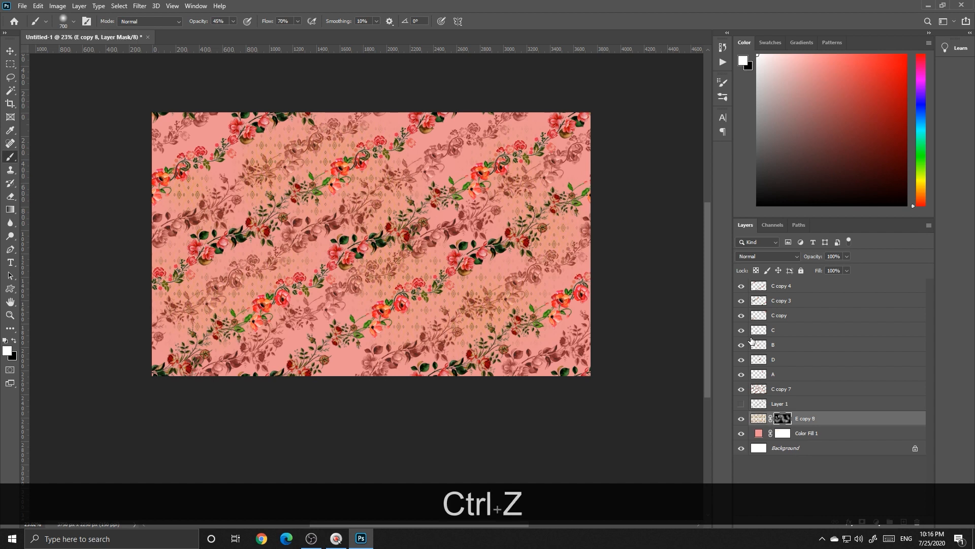
left_click(772, 256)
left_click(758, 418)
key("Down")
key("Down")
key("Down")
key("Down")
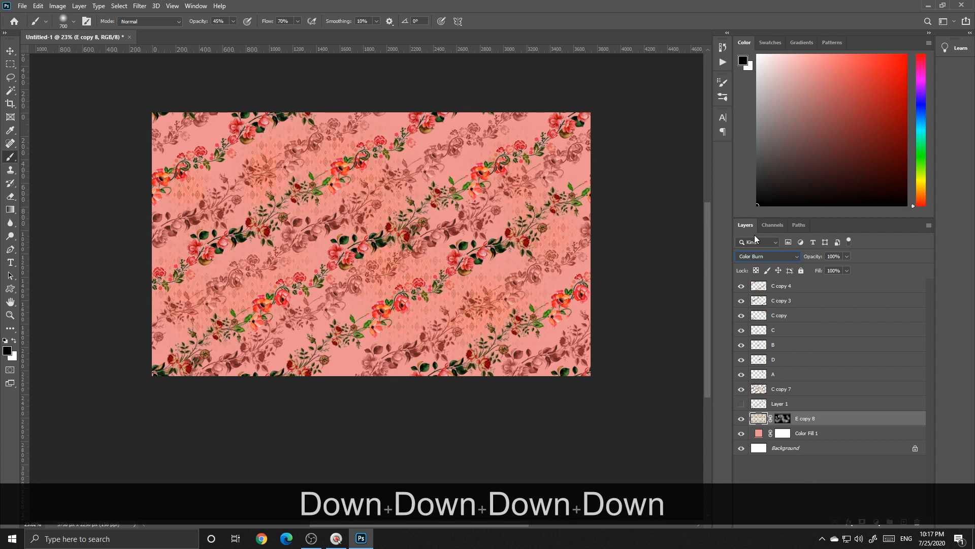
key("Up")
key("Down")
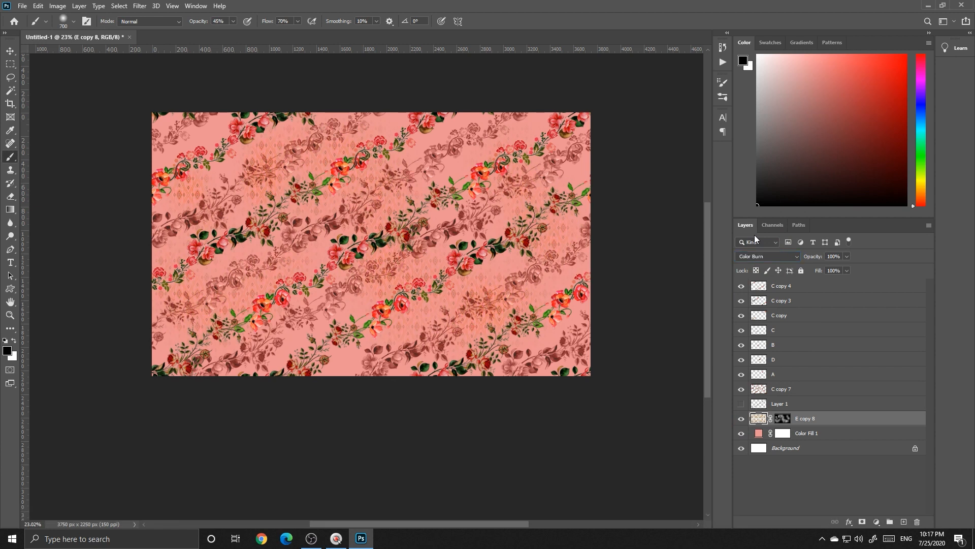
key("Return")
key("Escape")
scroll(473, 288, "up", 1)
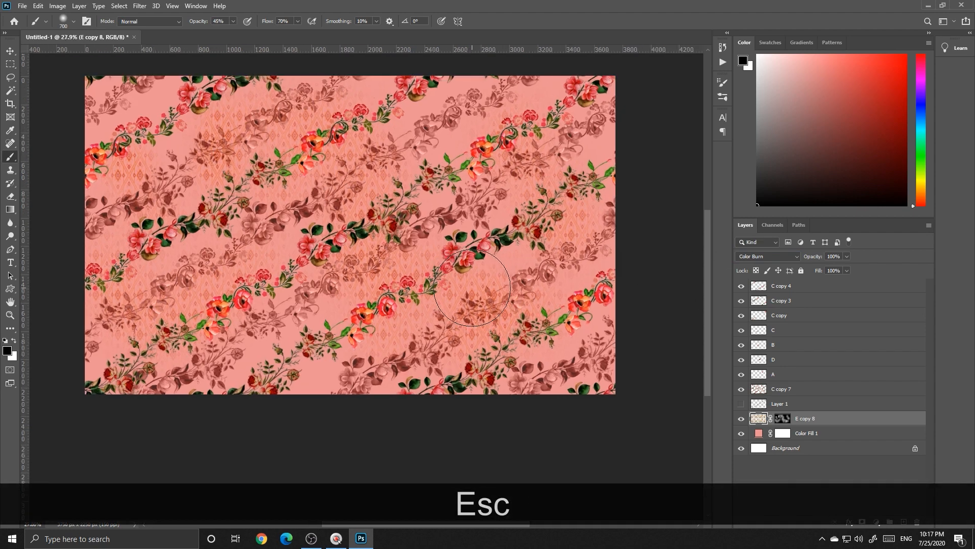
scroll(425, 217, "down", 1)
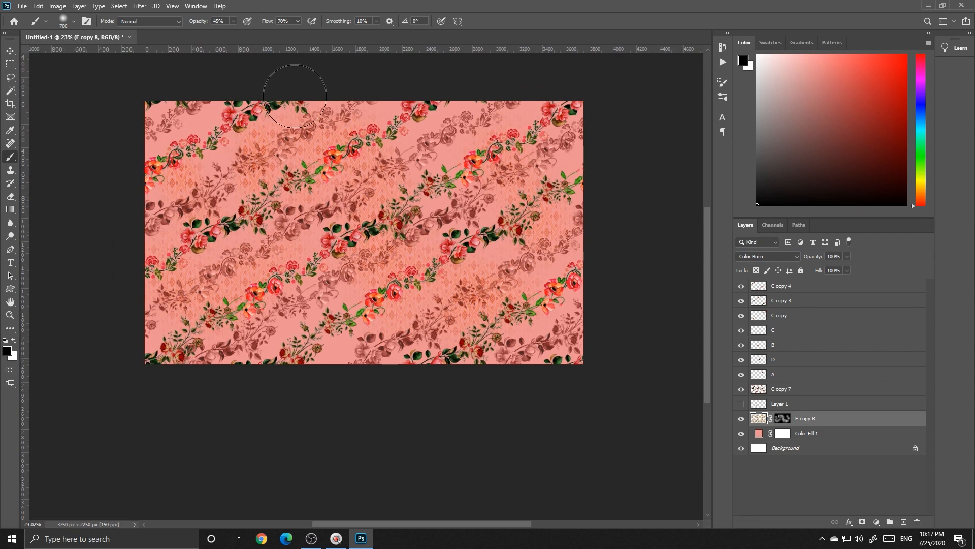
Apply the Offset filter with Wrap Around to the E copy 8 layer mask, shifting its edges into the canvas
left_click(141, 6)
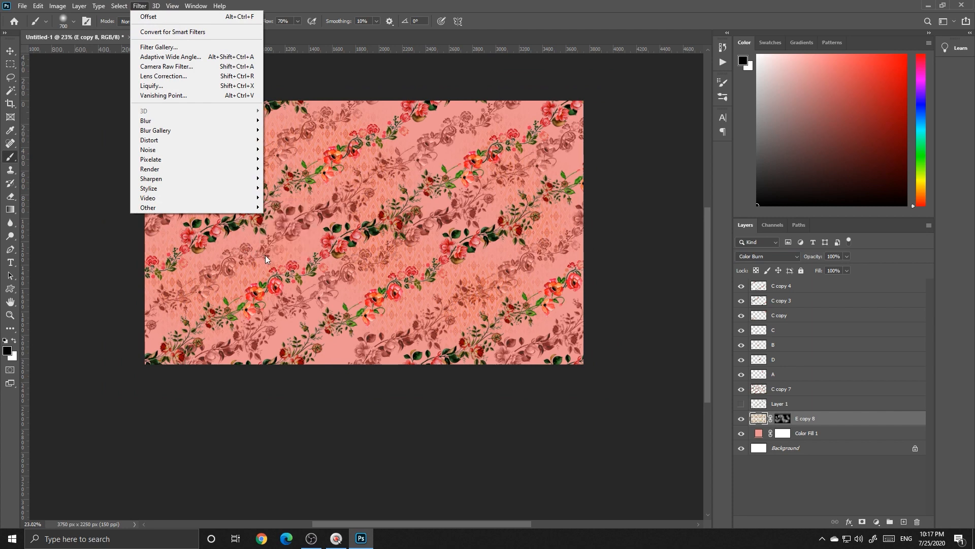
left_click(783, 419)
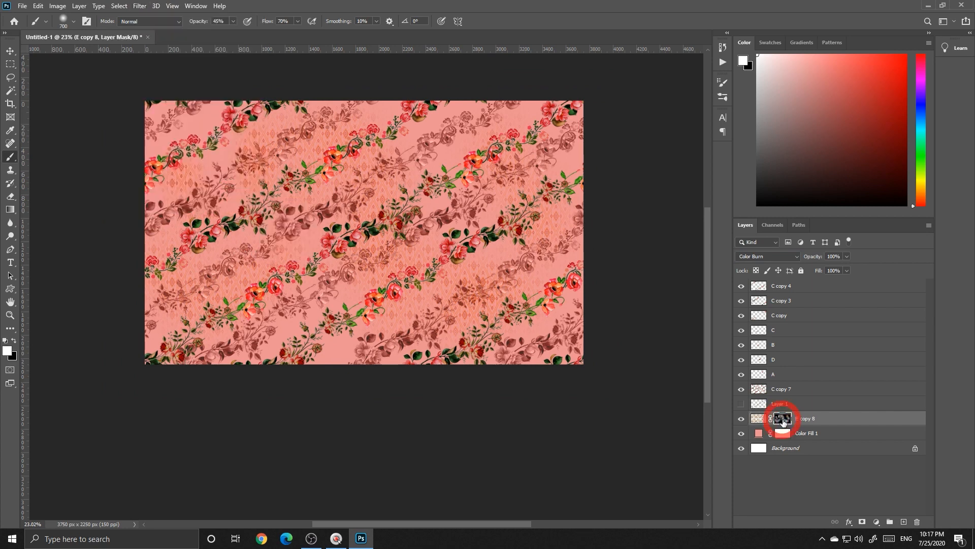
left_click(140, 6)
mouse_move(250, 207)
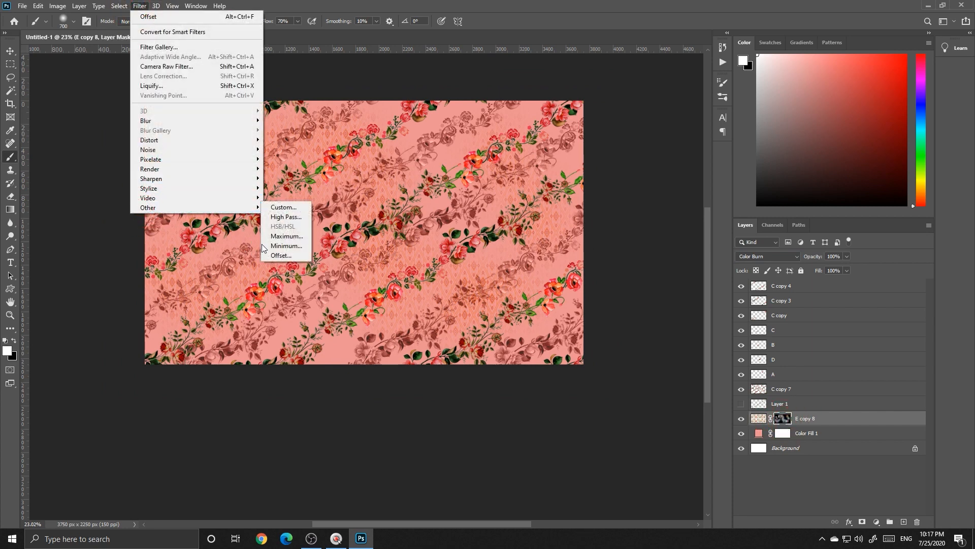
left_click(274, 255)
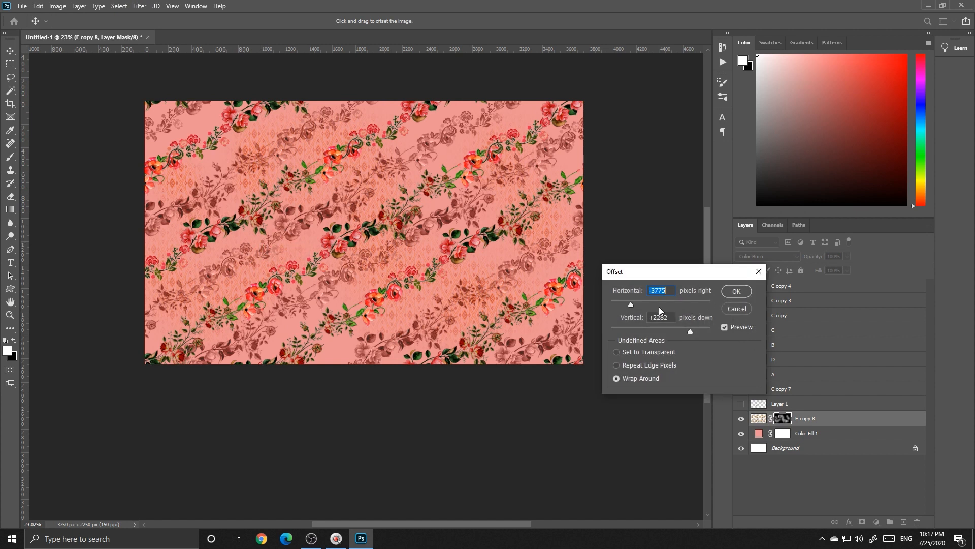
left_click_drag(632, 306, 659, 306)
left_click_drag(416, 258, 182, 154)
key("Return")
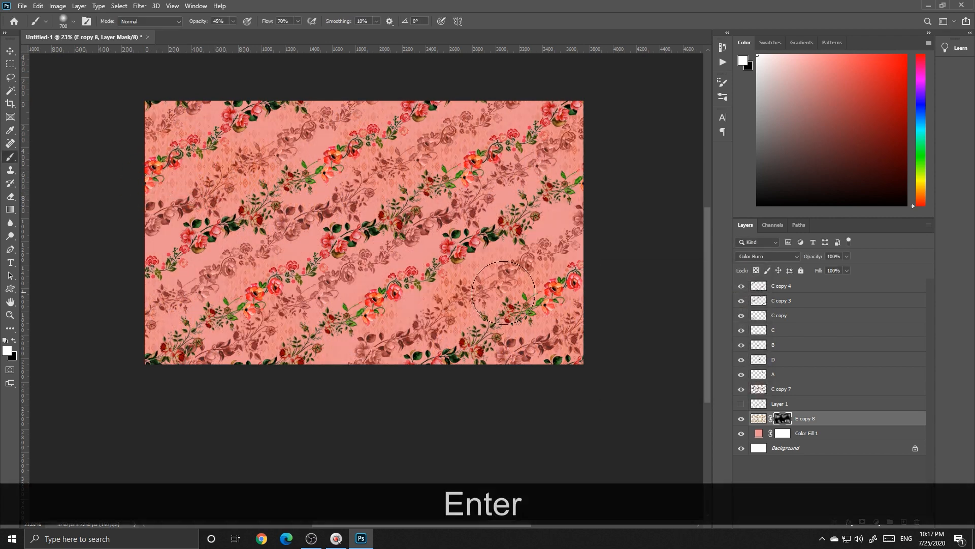
Paint more white on the offset mask to reveal diamonds in the plain gaps between the garlands
left_click(351, 281)
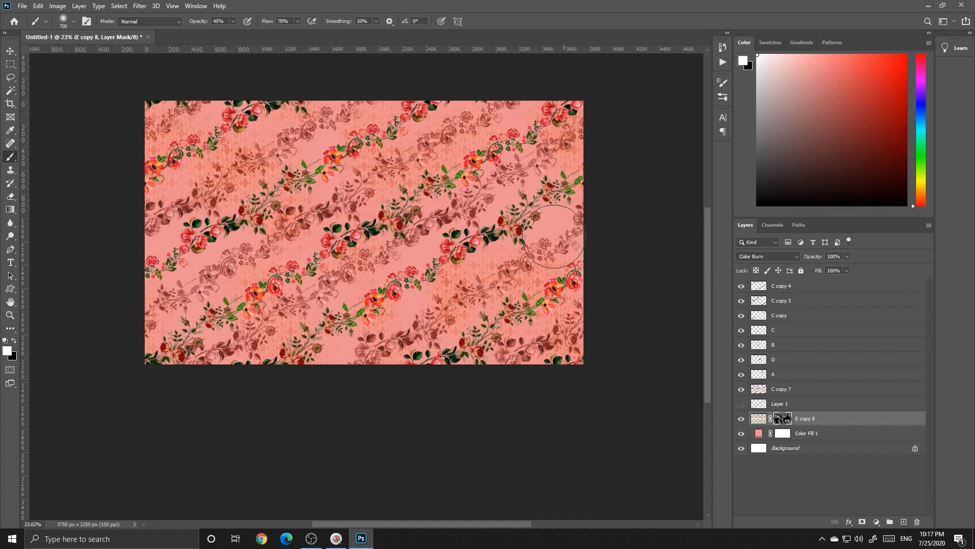
left_click(522, 234)
left_click(203, 233)
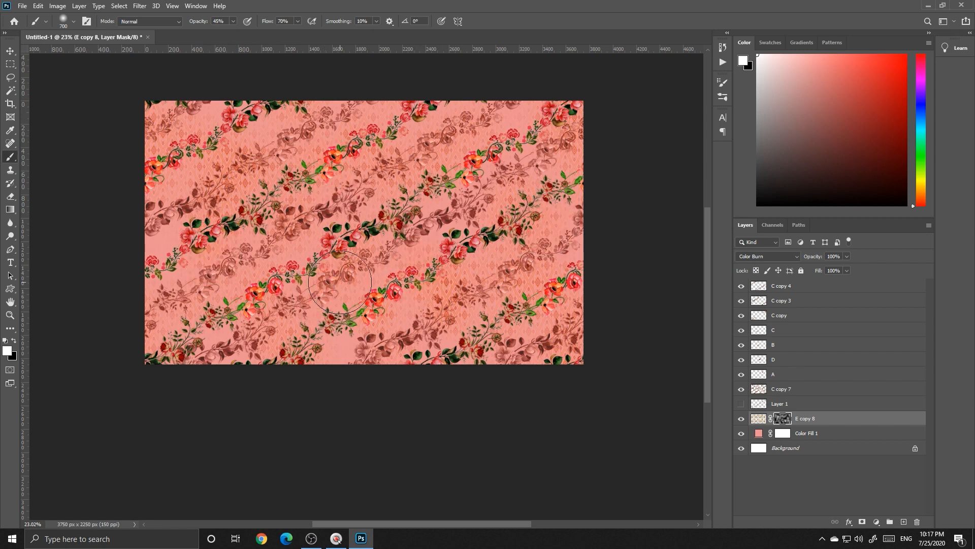
scroll(391, 232, "down", 1)
scroll(400, 225, "up", 2)
left_click_drag(405, 225, 392, 246)
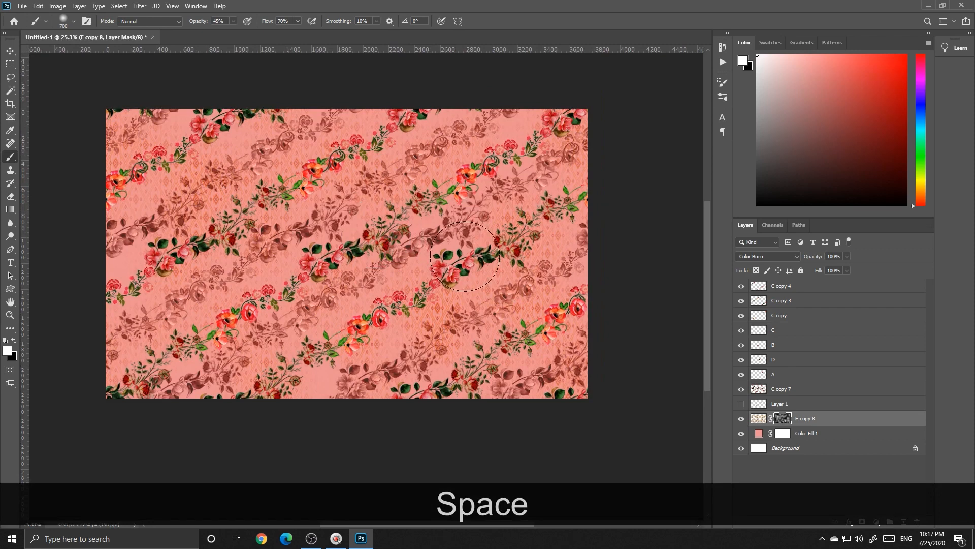
scroll(424, 307, "down", 1)
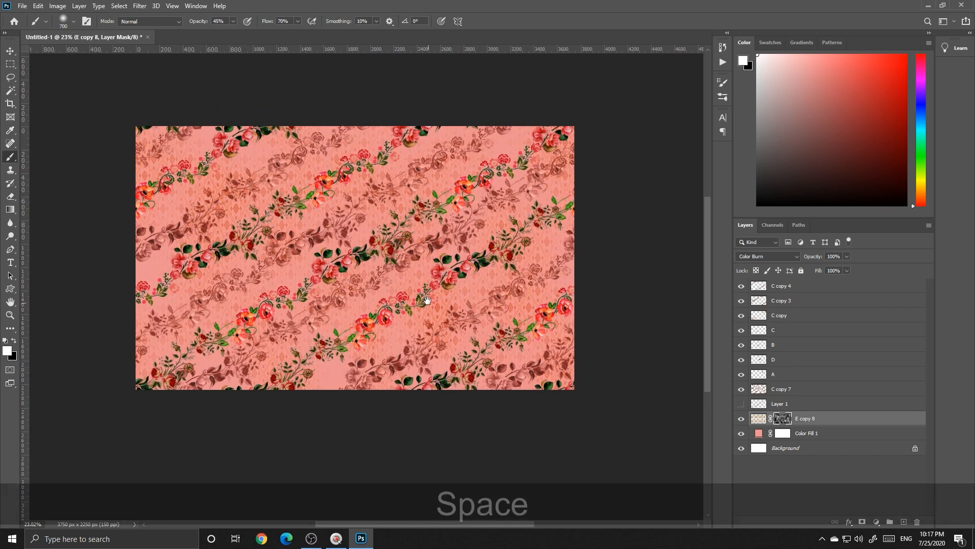
left_click_drag(427, 295, 428, 291)
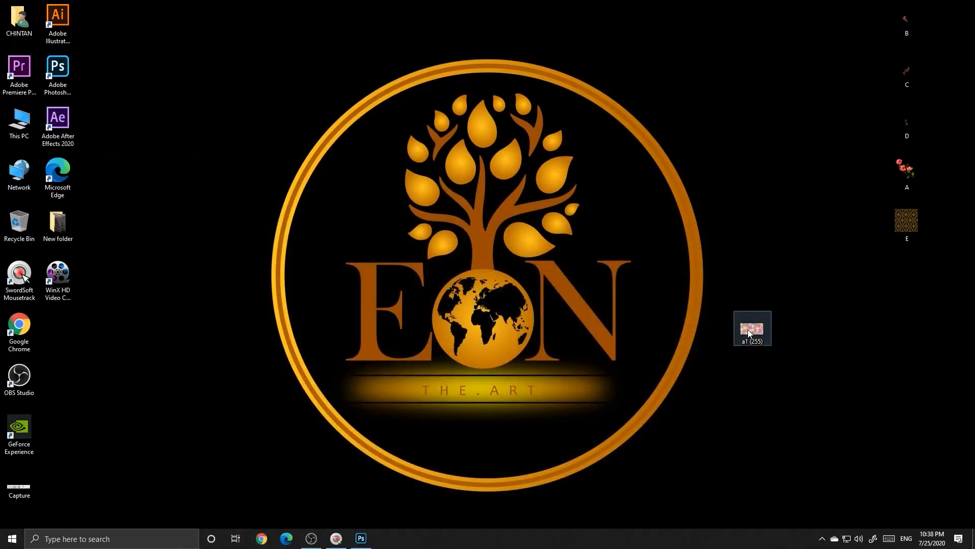
Place the a1 (255) watercolor image from the desktop into the document and hide all the layers above it
left_click_drag(749, 332, 381, 288)
key("Return")
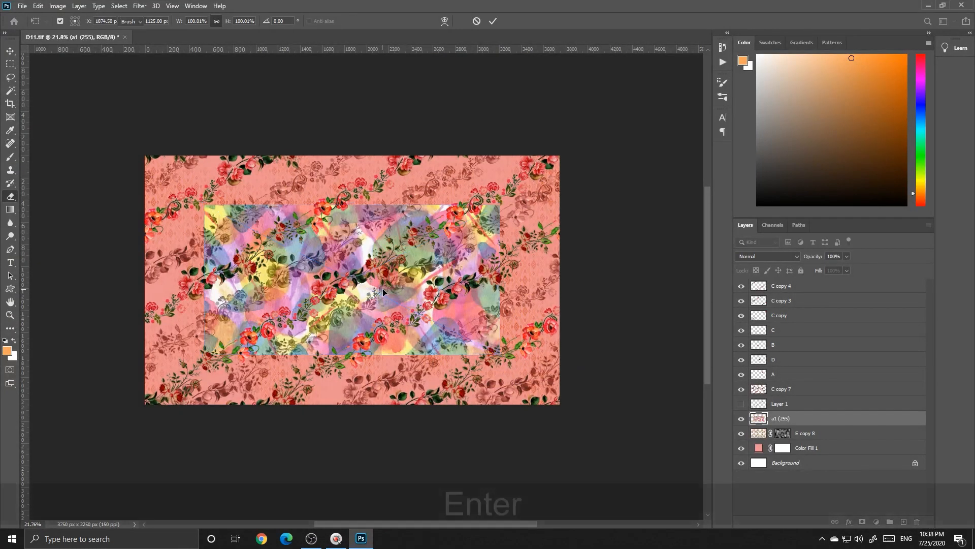
left_click(742, 286)
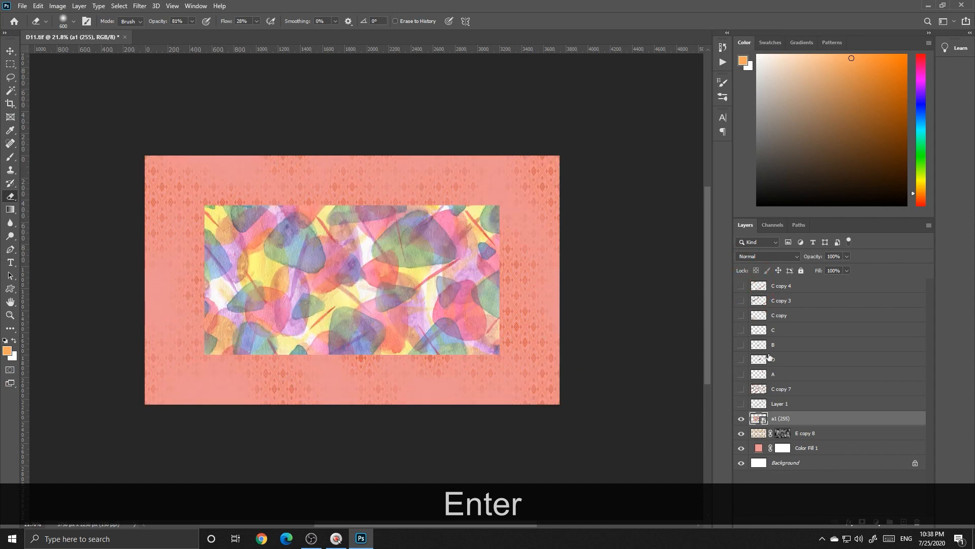
Rasterize the a1 (255) layer and delete its white areas using a Magic Wand selection
right_click(812, 418)
left_click(828, 277)
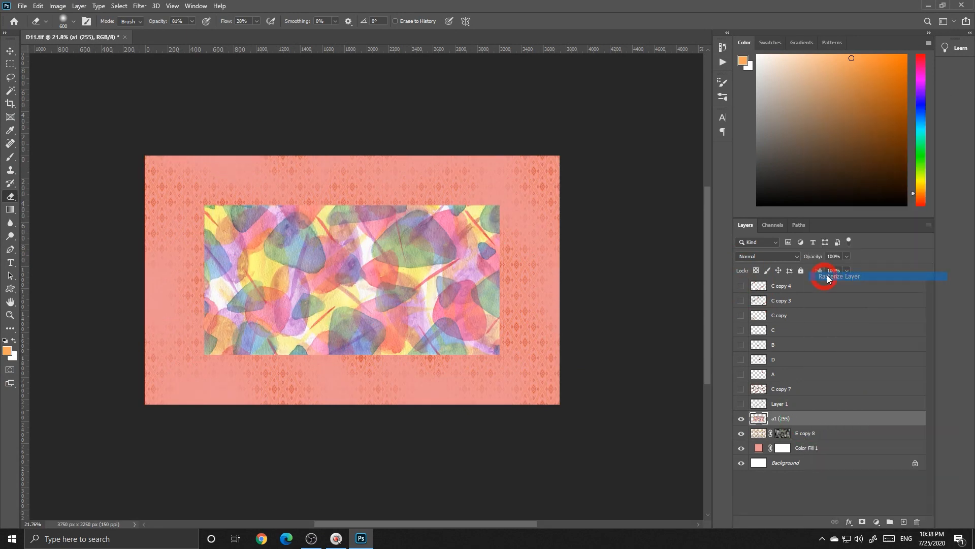
scroll(356, 295, "up", 3)
key("space")
left_click_drag(356, 295, 359, 308)
scroll(313, 297, "up", 2)
scroll(178, 283, "up", 4)
key("w")
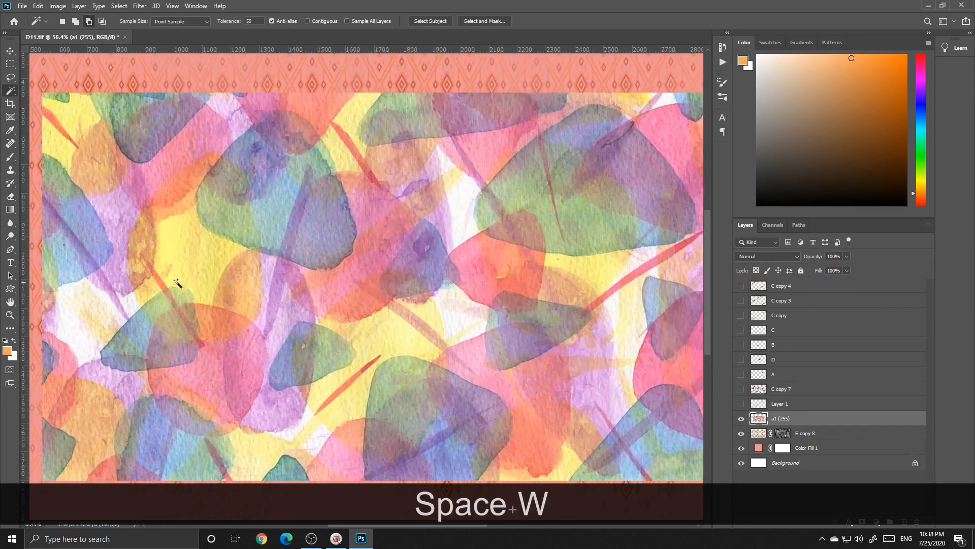
left_click(57, 340)
key("Delete")
scroll(303, 307, "down", 5)
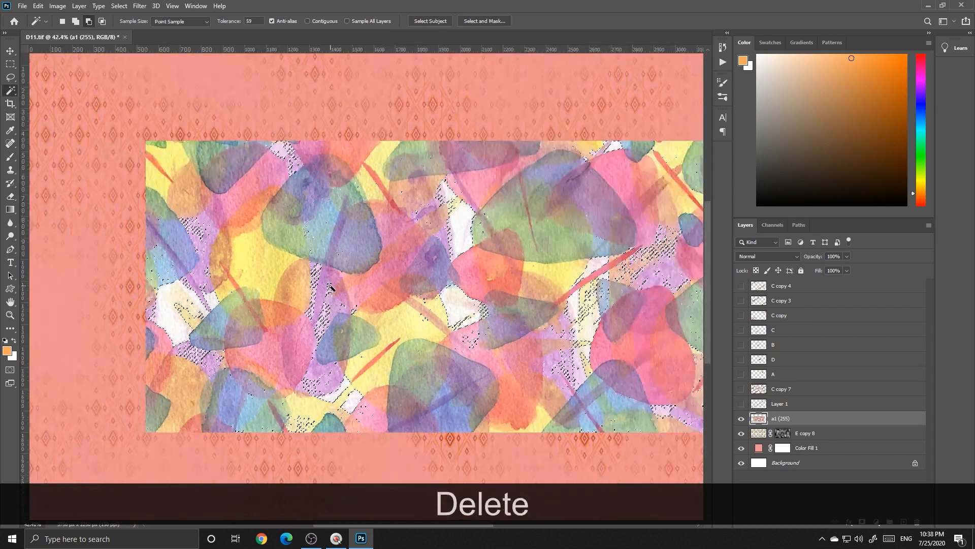
key("ctrl+d")
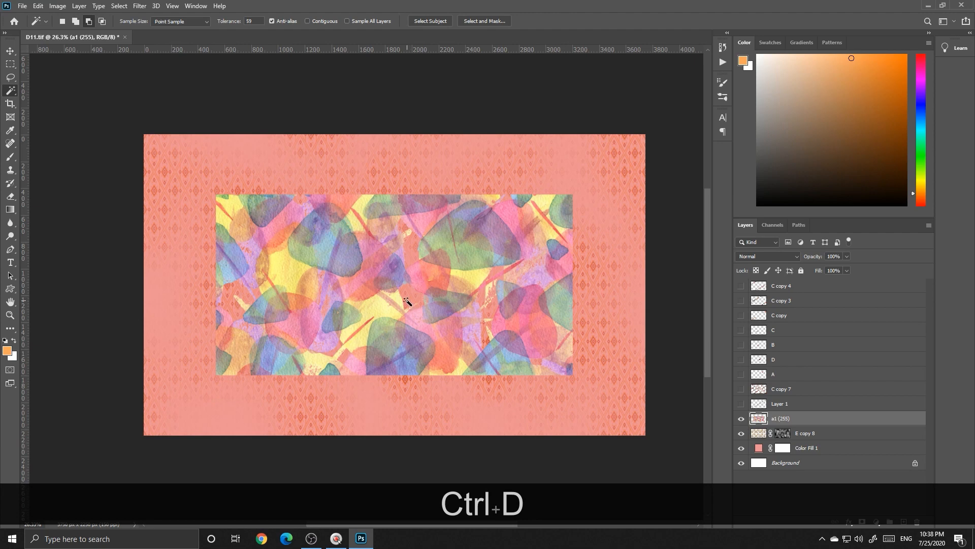
Fade the edges and parts of the interior of the a1 (255) watercolor with a soft 600 px Eraser
key("b")
key("e")
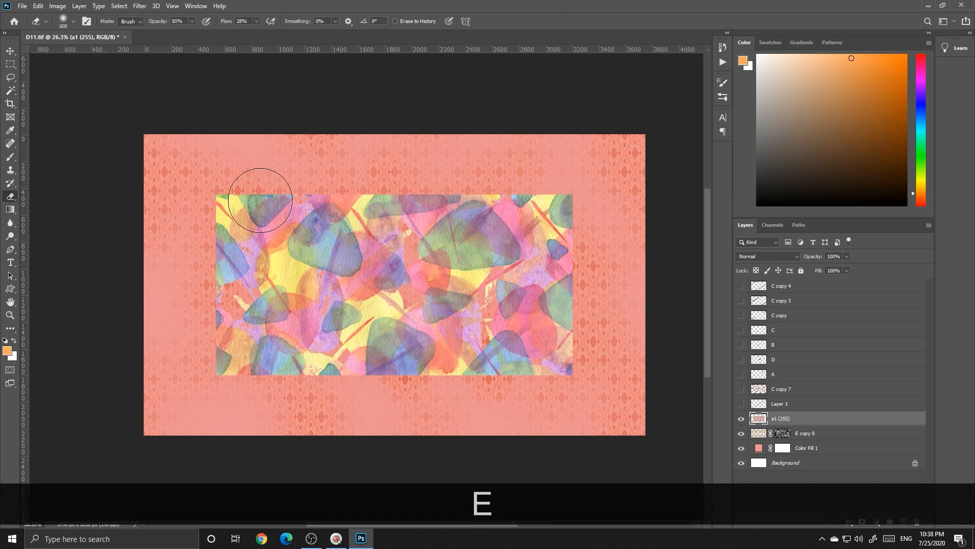
mouse_move(239, 193)
left_mouse_down()
mouse_move(235, 200)
mouse_move(338, 203)
left_mouse_up()
mouse_move(204, 206)
left_mouse_down()
mouse_move(237, 259)
mouse_move(221, 197)
mouse_move(216, 340)
left_mouse_up()
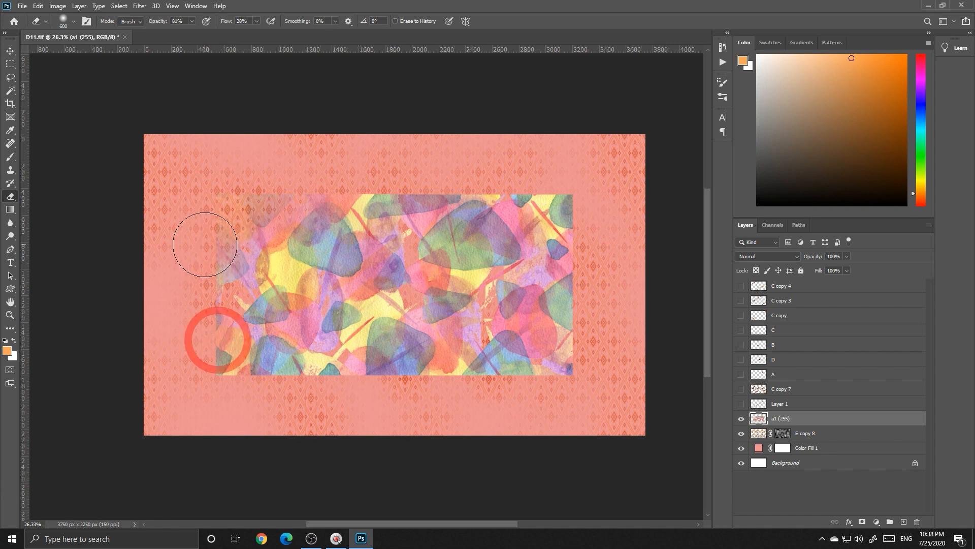
mouse_move(205, 244)
left_mouse_down()
mouse_move(213, 398)
mouse_move(221, 336)
mouse_move(202, 238)
mouse_move(206, 302)
mouse_move(200, 200)
left_mouse_up()
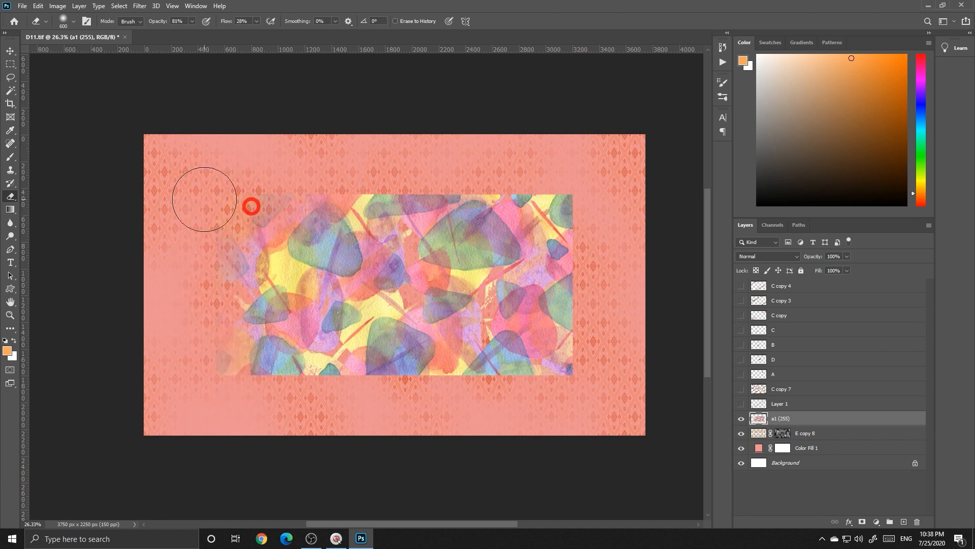
left_click_drag(491, 184, 520, 184)
left_click_drag(462, 182, 544, 182)
left_click_drag(447, 182, 593, 184)
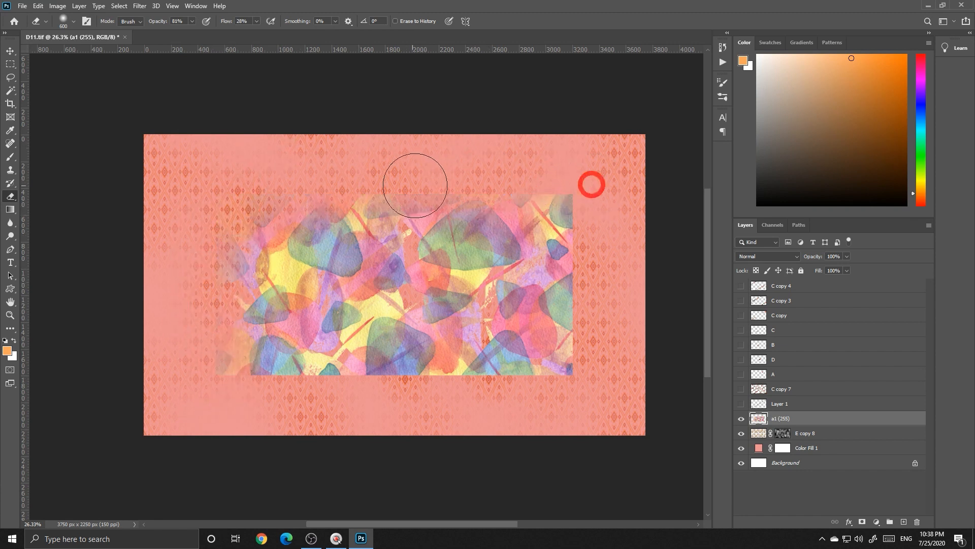
mouse_move(414, 186)
left_mouse_down()
mouse_move(539, 189)
mouse_move(581, 302)
left_mouse_up()
mouse_move(570, 178)
left_mouse_down()
mouse_move(574, 241)
mouse_move(560, 354)
left_mouse_up()
mouse_move(564, 285)
left_mouse_down()
mouse_move(558, 394)
mouse_move(446, 383)
left_mouse_up()
mouse_move(553, 364)
left_mouse_down()
mouse_move(297, 382)
mouse_move(214, 371)
mouse_move(568, 370)
mouse_move(546, 374)
mouse_move(581, 338)
left_mouse_up()
mouse_move(530, 196)
left_mouse_down()
mouse_move(498, 322)
mouse_move(328, 330)
left_mouse_up()
mouse_move(224, 249)
left_mouse_down()
mouse_move(301, 242)
mouse_move(295, 232)
left_mouse_up()
left_click_drag(252, 303, 400, 292)
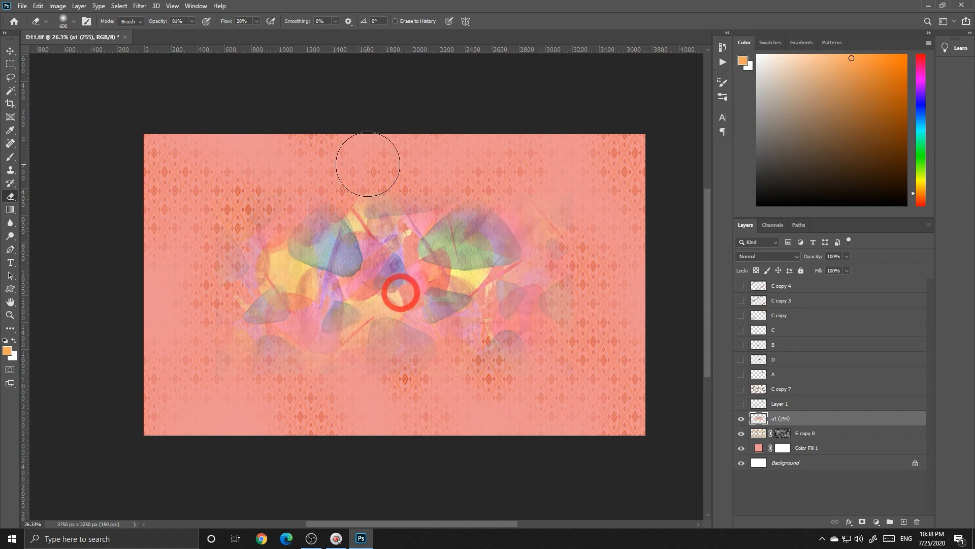
mouse_move(322, 316)
left_mouse_down()
mouse_move(291, 237)
mouse_move(482, 218)
mouse_move(511, 300)
left_mouse_up()
Scale the faded a1 (255) watercolor to 71.50% about its centre
key("ctrl+t")
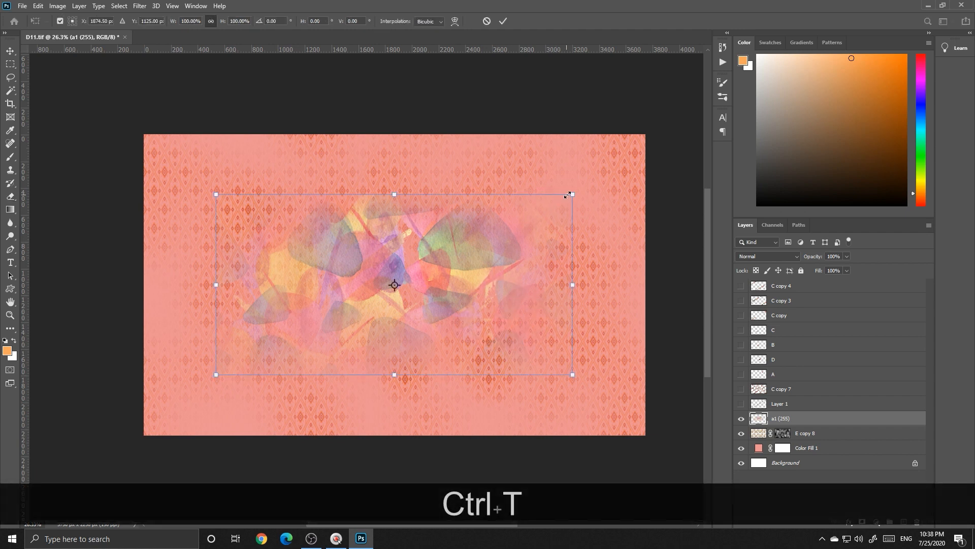
left_click_drag(572, 195, 522, 217)
key("Return")
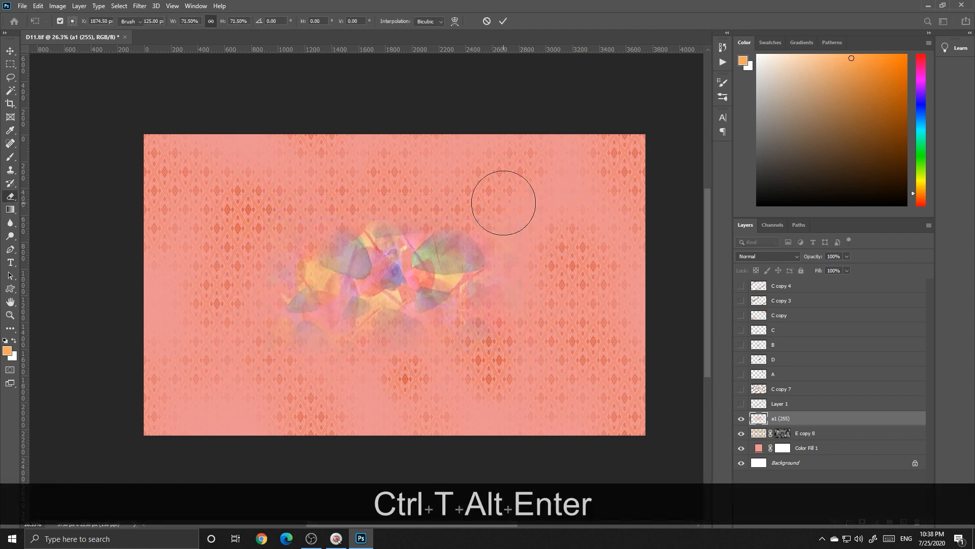
Duplicate the a1 (255) layer, then rotate the copy counter-clockwise and place it up and to the left of the original
scroll(481, 250, "up", 1)
key("ctrl+j")
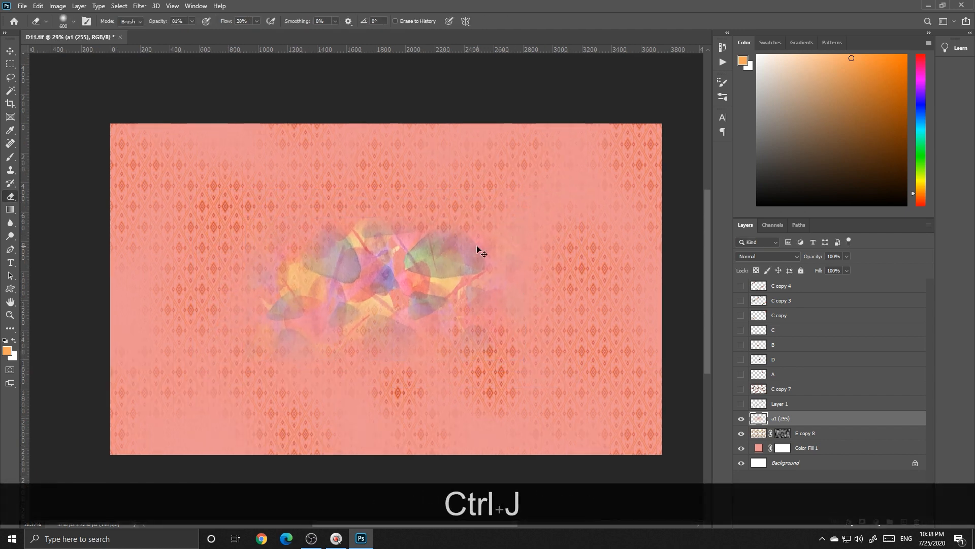
key("ctrl+a")
key("ctrl+x")
key("ctrl+v")
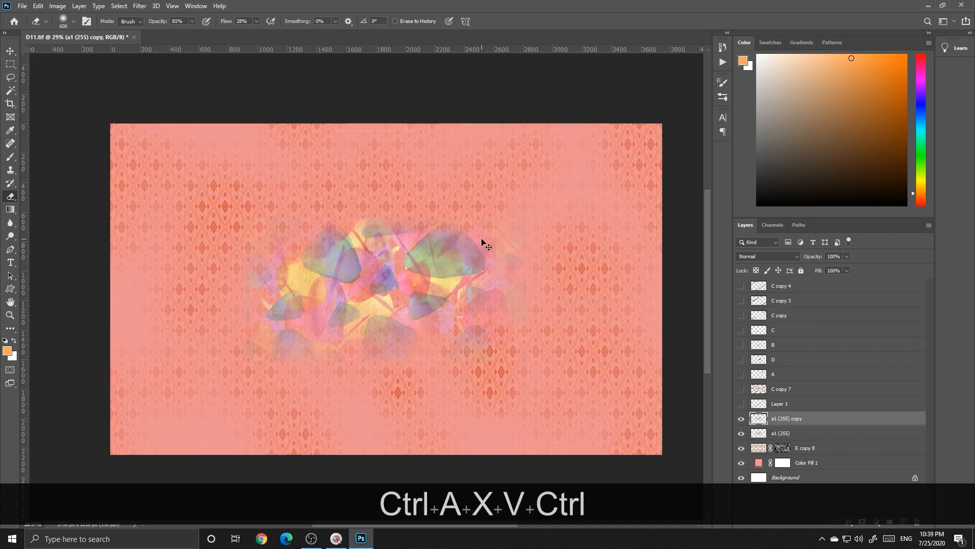
key("ctrl+t")
left_click_drag(475, 275, 503, 212)
left_click_drag(391, 236, 333, 238)
left_click_drag(475, 306, 472, 267)
key("Return")
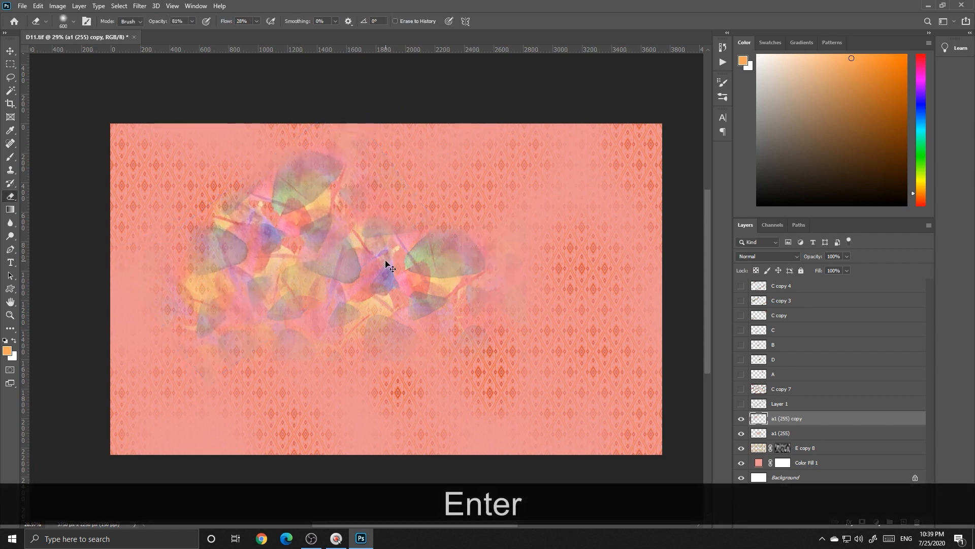
Duplicate the a1 (255) copy layer, scale the duplicate to 72.78% and centre it on the canvas
key("ctrl+j")
key("ctrl+t")
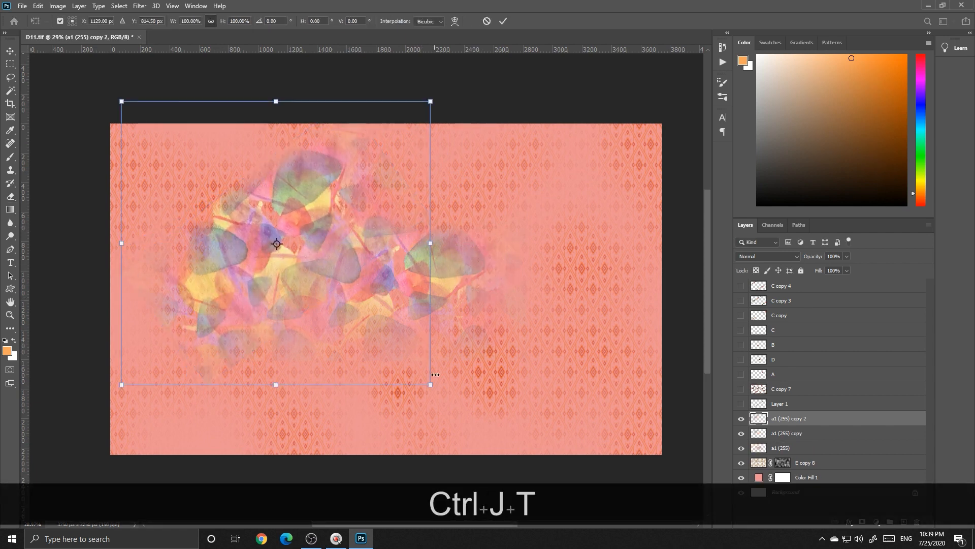
left_click_drag(429, 385, 375, 353)
left_click_drag(309, 300, 450, 345)
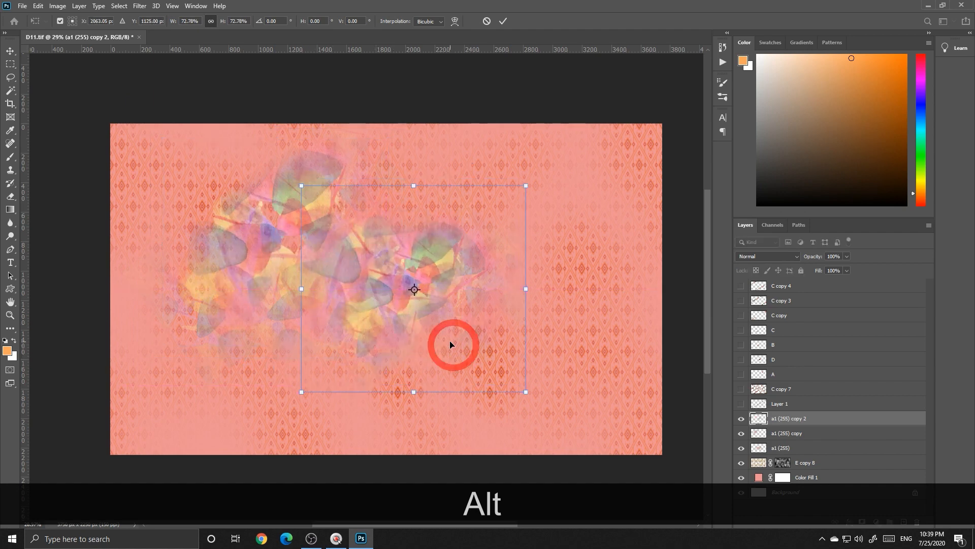
key("Return")
key("ctrl+a")
key("ctrl+x")
key("ctrl+v")
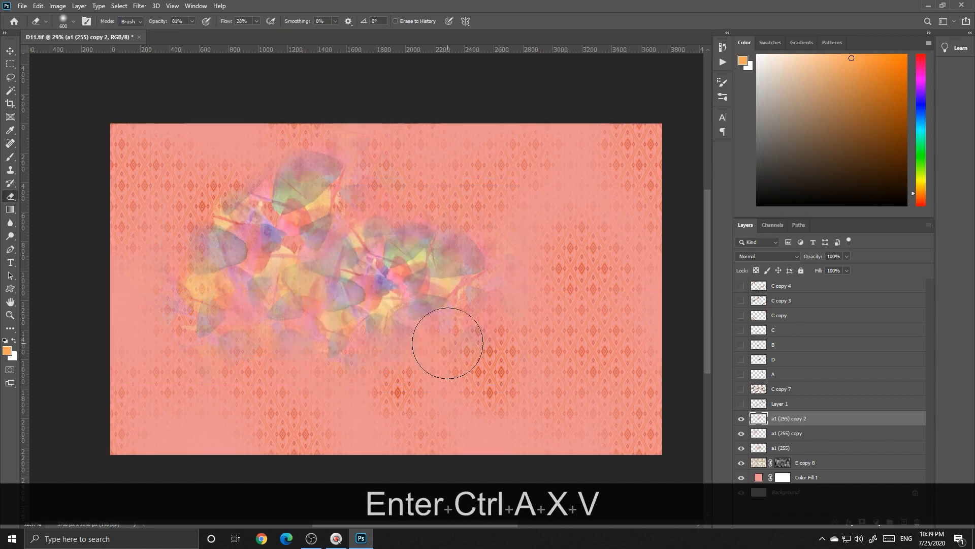
Transform a1 (255) copy 2 to 117.22% scale and -168.30° rotation, placing it below and to the right of the original watercolor
key("ctrl+t")
left_click_drag(498, 182, 517, 170)
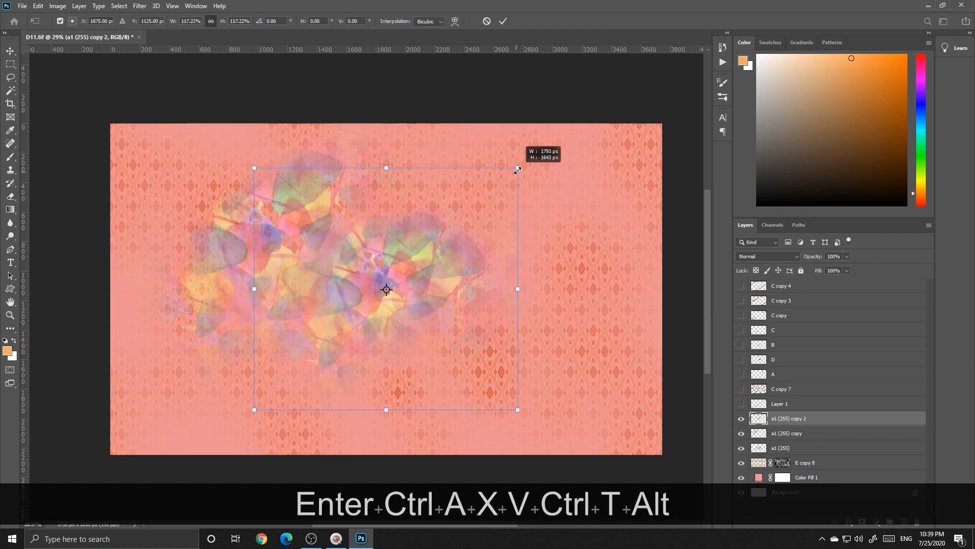
left_click_drag(548, 237, 551, 362)
left_click_drag(416, 354, 498, 405)
left_click_drag(652, 433, 317, 244)
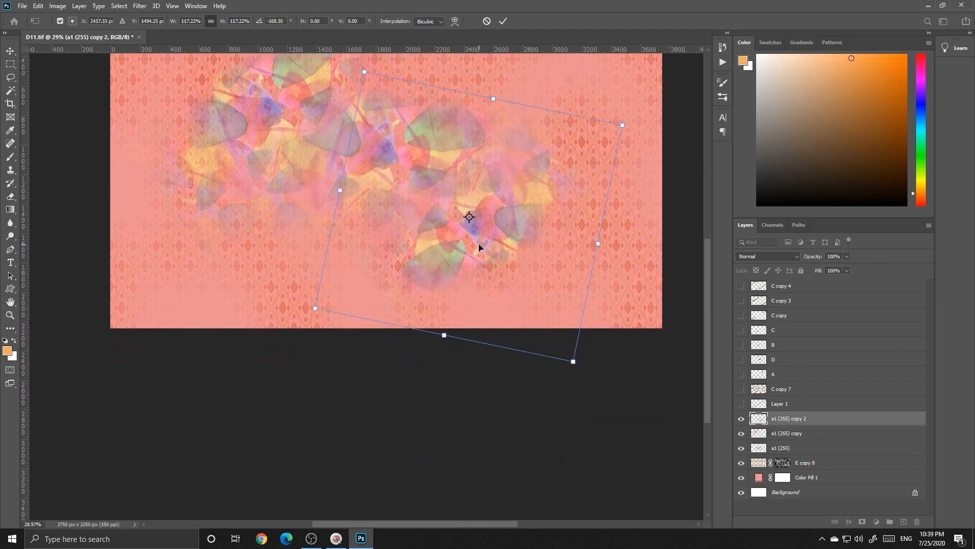
left_click_drag(479, 248, 499, 233)
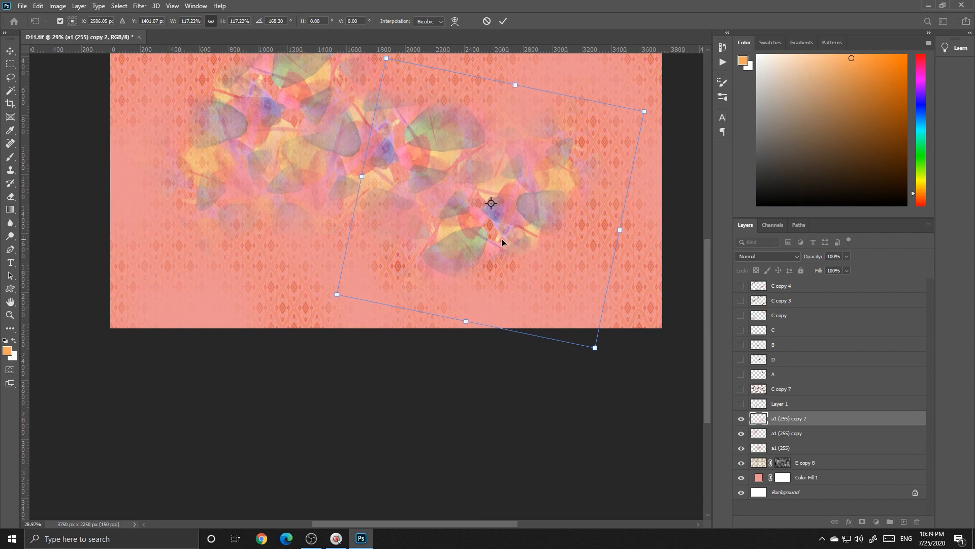
key("Return")
Duplicate a1 (255) copy 2, rotate the duplicate to about -130.76° and place it at the upper centre of the cluster
key("space")
key("ctrl+j")
key("ctrl+t")
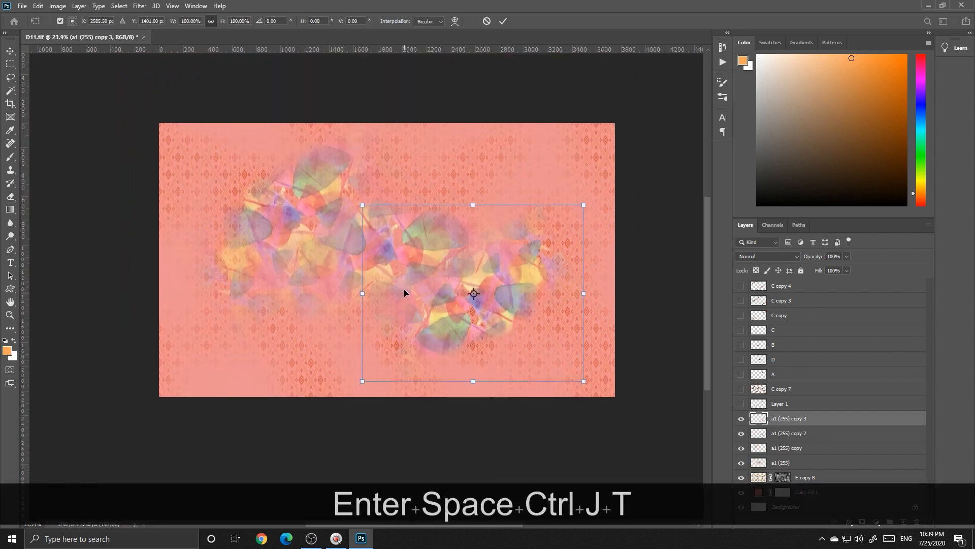
left_click_drag(348, 347, 594, 318)
left_click_drag(515, 318, 468, 219)
left_click_drag(541, 345, 511, 343)
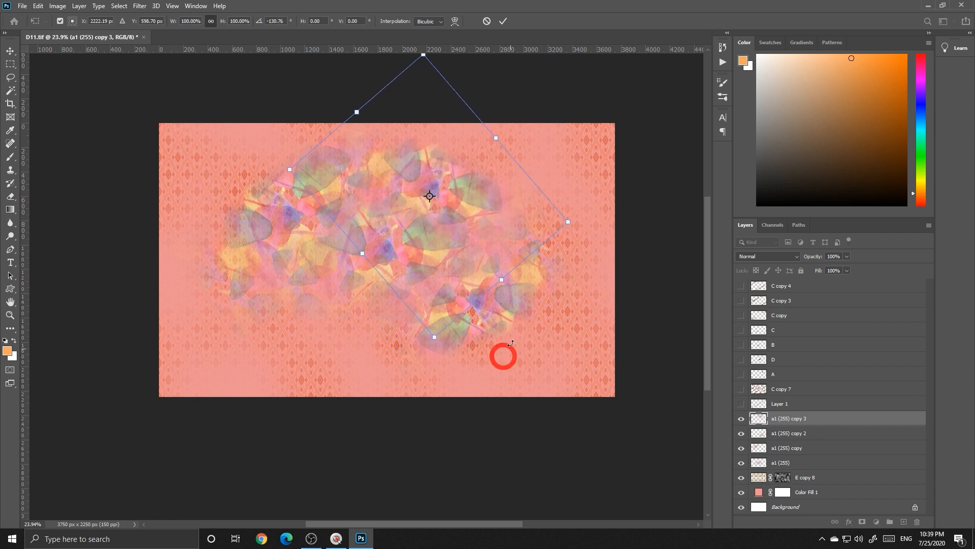
key("Return")
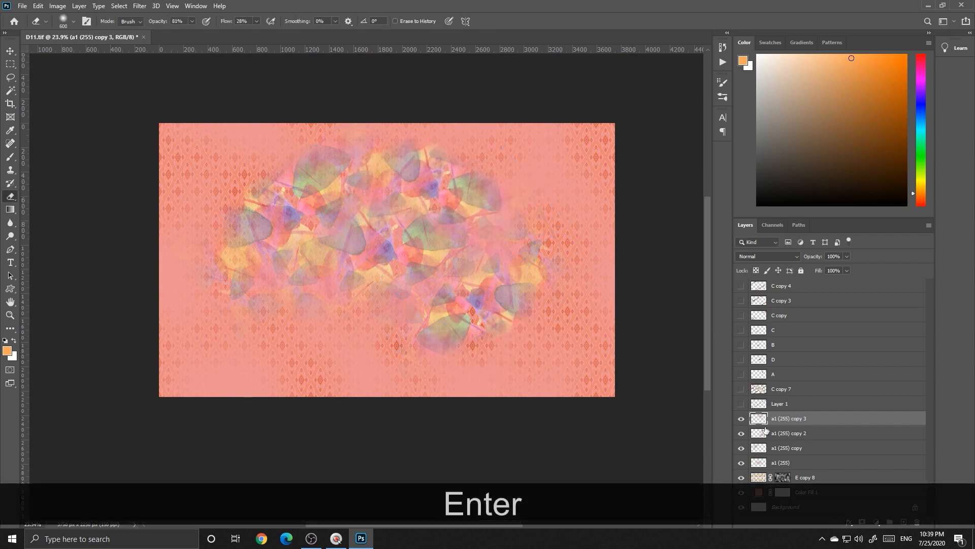
Duplicate the four a1 (255) layers, merge the duplicates and cut and paste the merged artwork onto a new layer
left_click(773, 462, "shift")
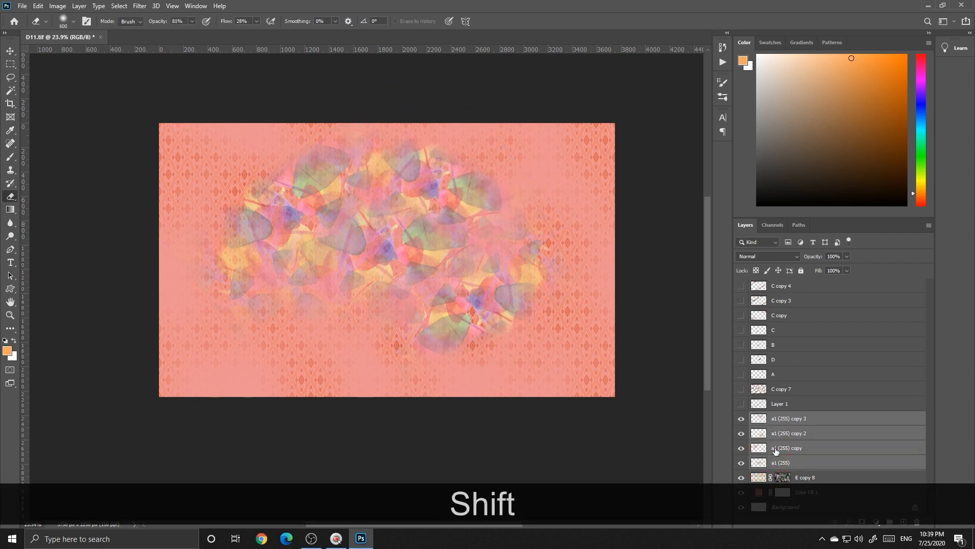
key("ctrl+j")
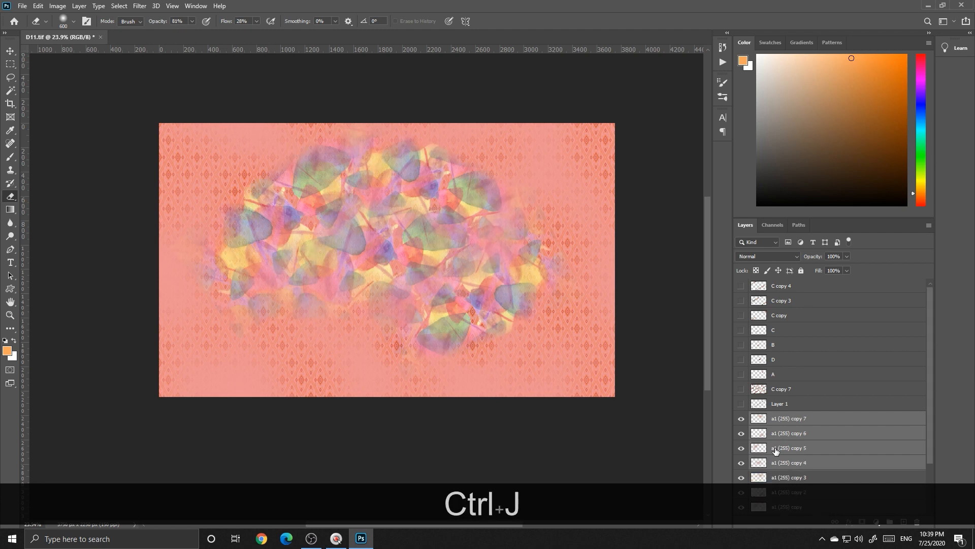
key("ctrl+e")
key("ctrl+a")
key("x")
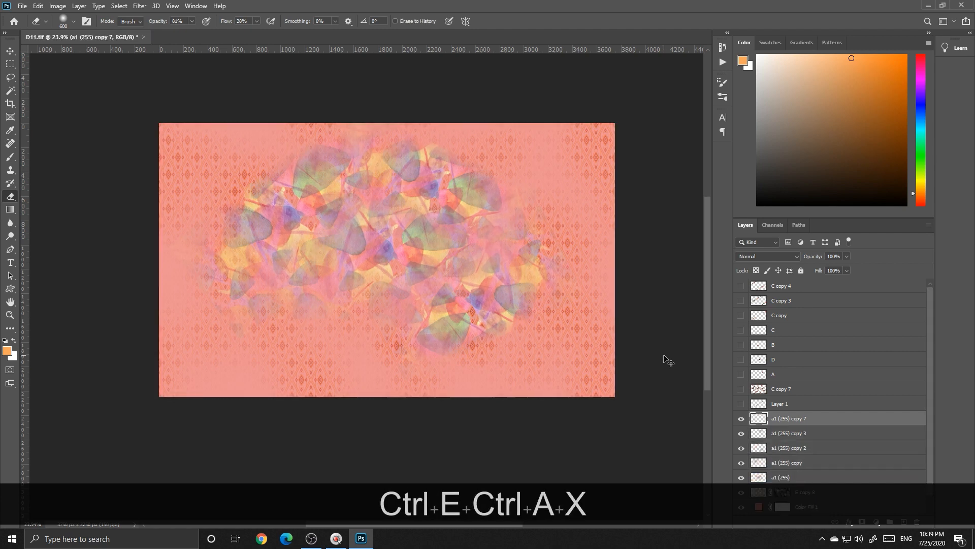
key("ctrl+v")
Apply the Offset filter with Wrap Around to Layer 2, at -4429 px horizontally and +1116 px vertically
left_click(140, 6)
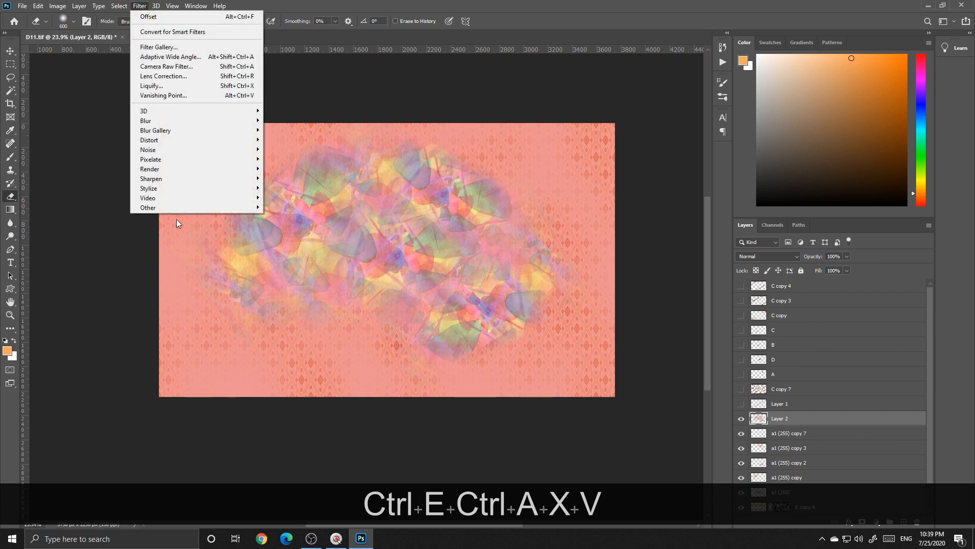
mouse_move(246, 209)
left_click(287, 258)
left_click_drag(283, 242, 309, 157)
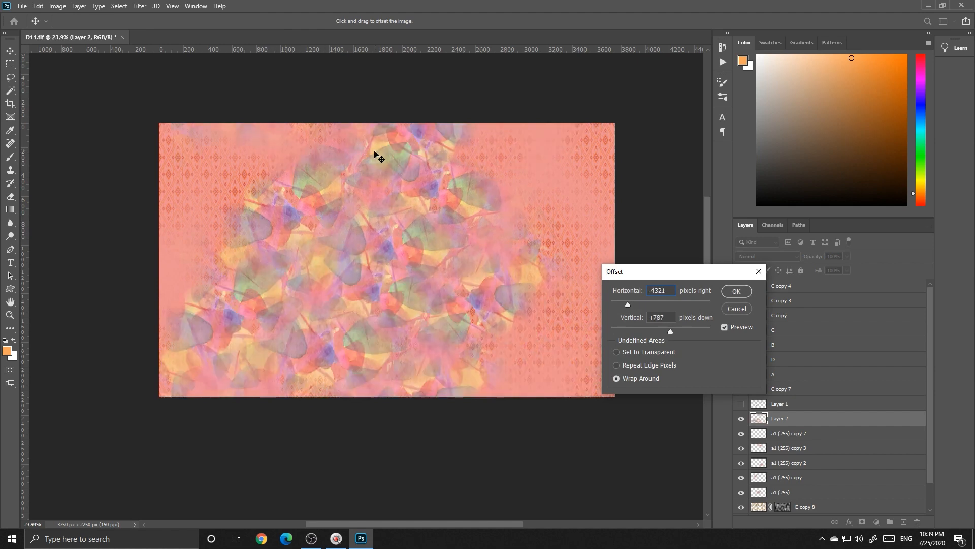
left_click_drag(386, 153, 536, 154)
left_click_drag(531, 190, 431, 189)
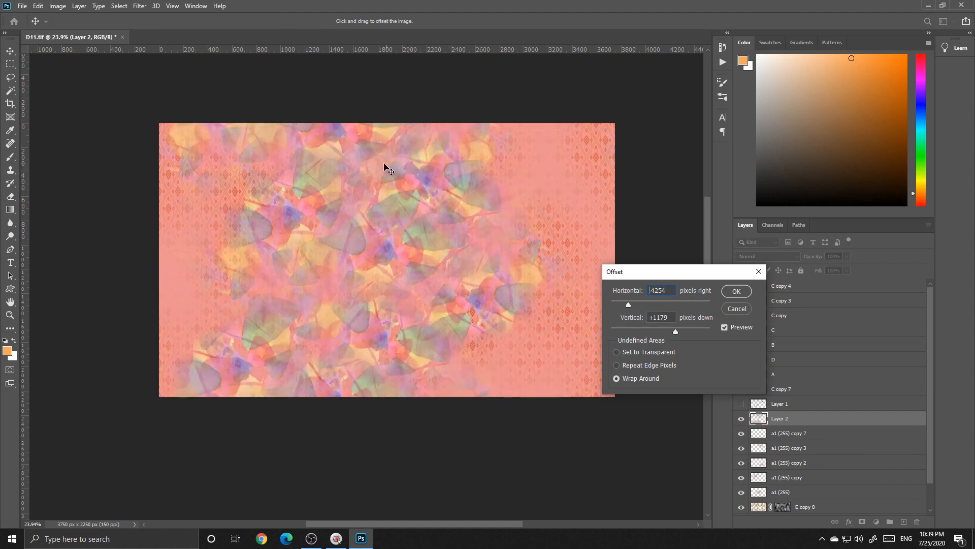
left_click_drag(384, 165, 365, 153)
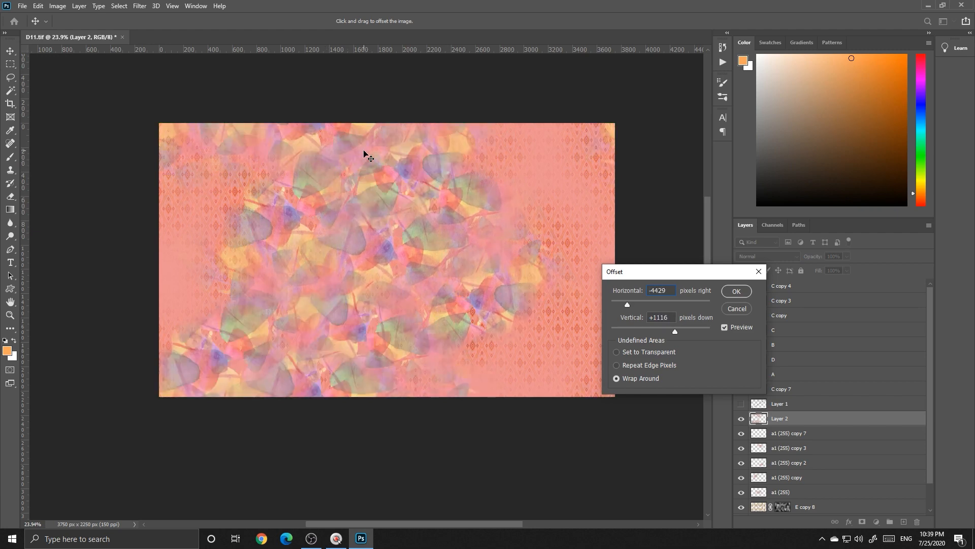
key("Return")
Duplicate the five a1 (255) layers below Layer 2 and merge the duplicates into one layer
left_click_drag(427, 279, 388, 271)
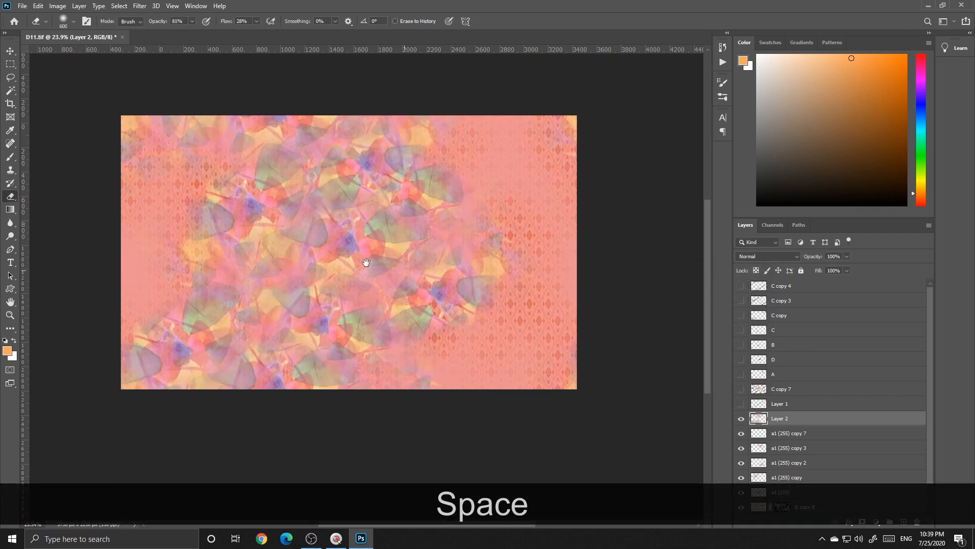
left_click(789, 405)
left_click(785, 462, "shift")
key("shift+ctrl+j")
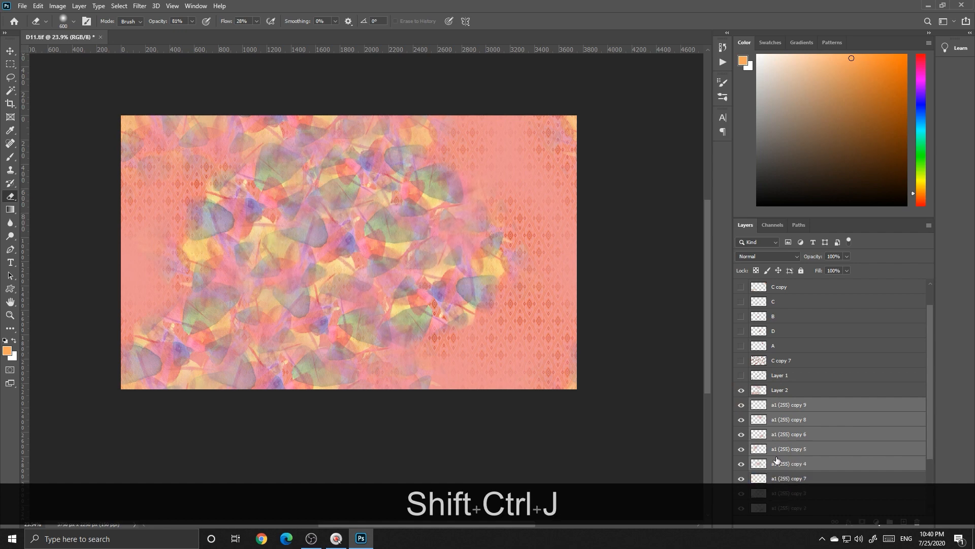
key("shift+ctrl+e")
Flip the merged a1 (255) artwork vertically and shift it slightly down and to the right
key("ctrl+t")
right_click(419, 252)
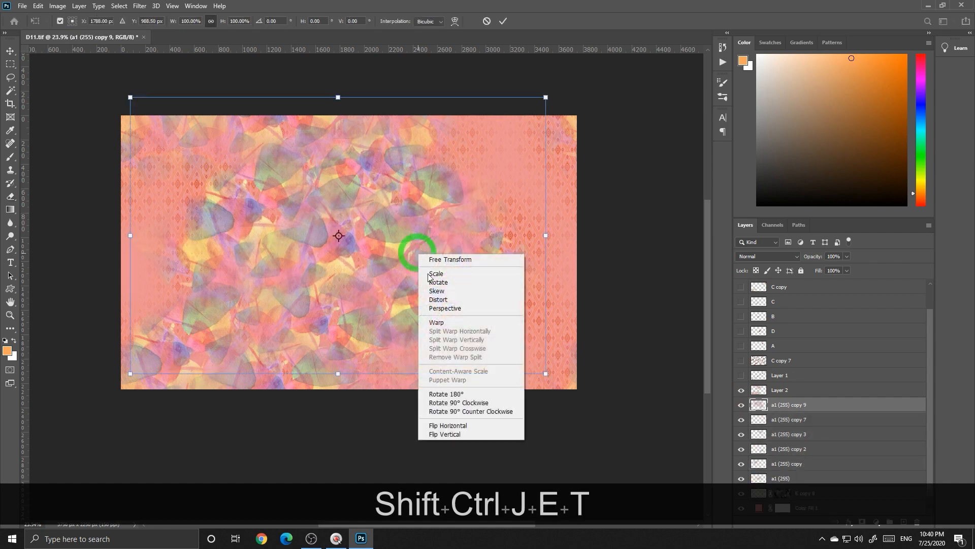
left_click(449, 431)
left_click_drag(447, 284, 467, 296)
key("Return")
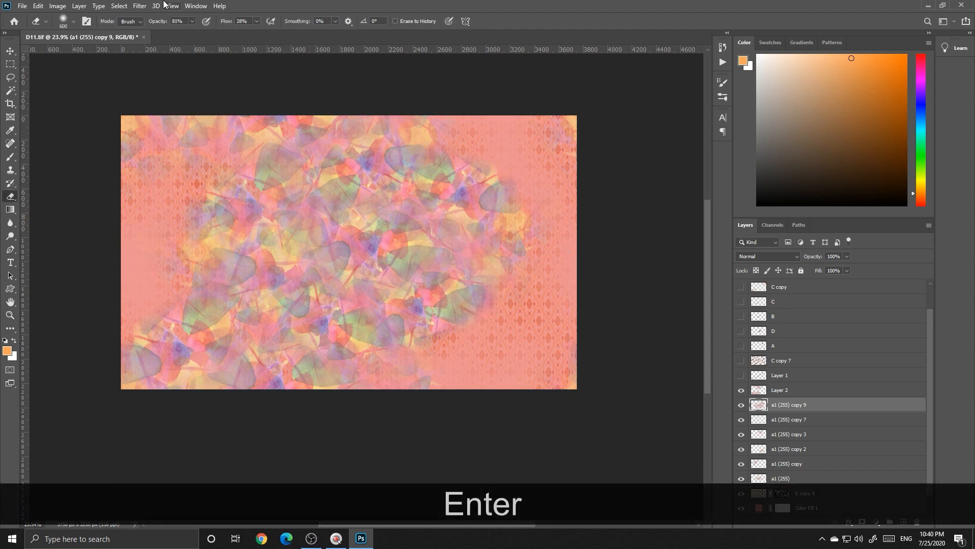
Cut and paste the flipped artwork onto a new layer and apply a Wrap Around Offset of +1139 px horizontally and +752 px vertically
key("ctrl+a")
key("ctrl+x")
key("ctrl+v")
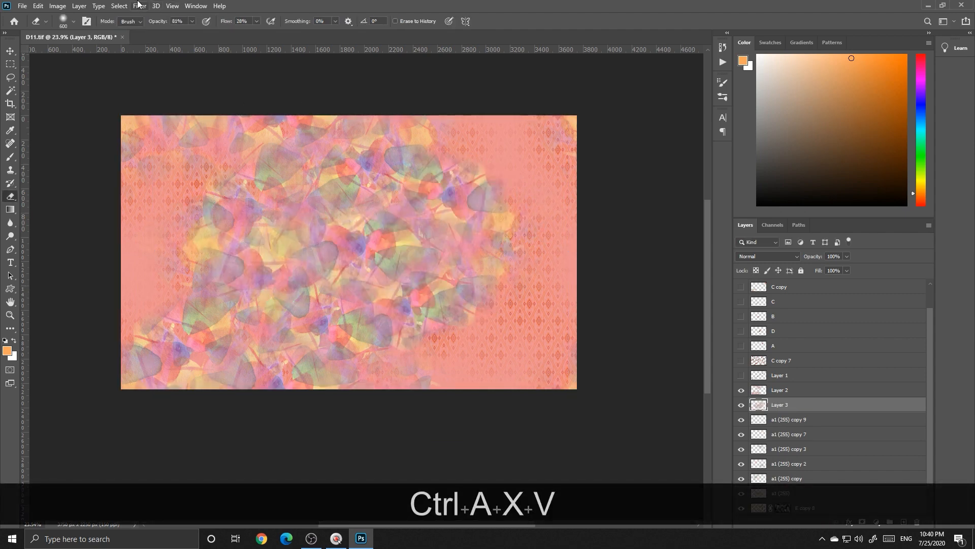
left_click(138, 6)
left_click(162, 207)
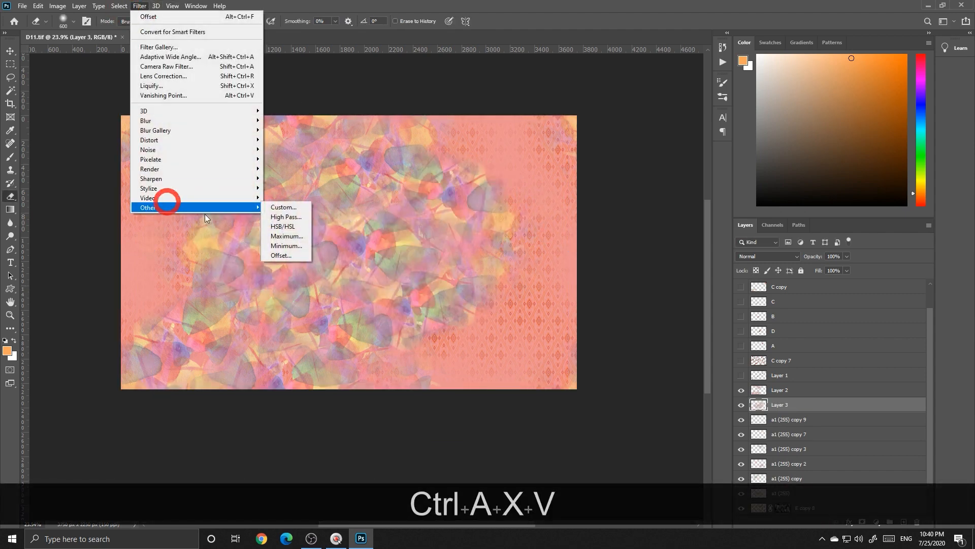
left_click(281, 255)
left_click_drag(281, 256, 462, 276)
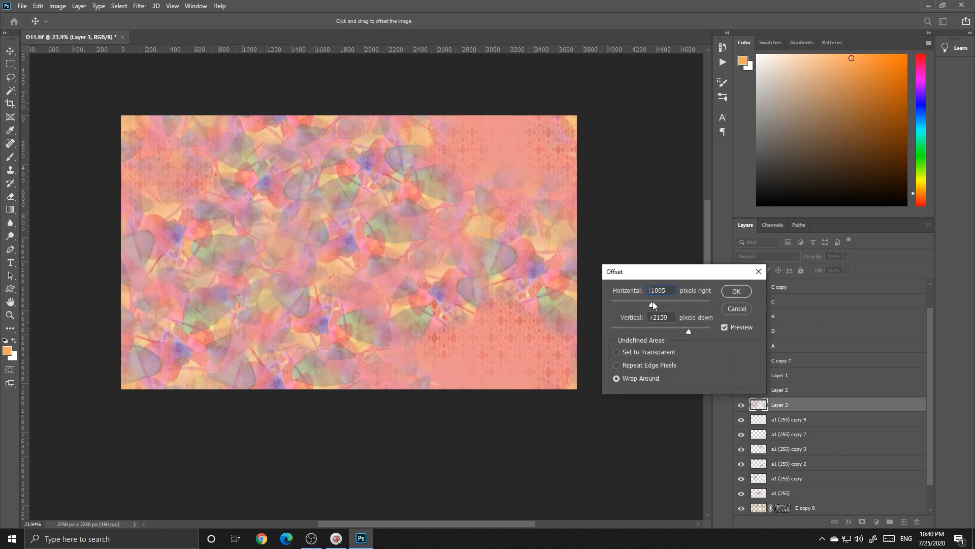
left_click_drag(653, 303, 659, 303)
left_click_drag(461, 251, 510, 344)
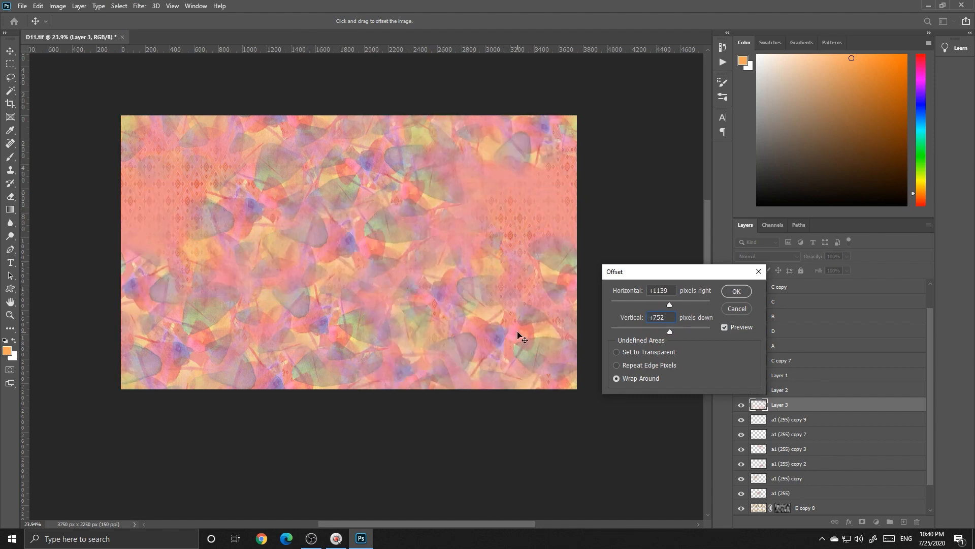
key("Return")
Duplicate the original a1 (255) layer and cut and paste the duplicate's artwork
scroll(799, 417, "down", 1)
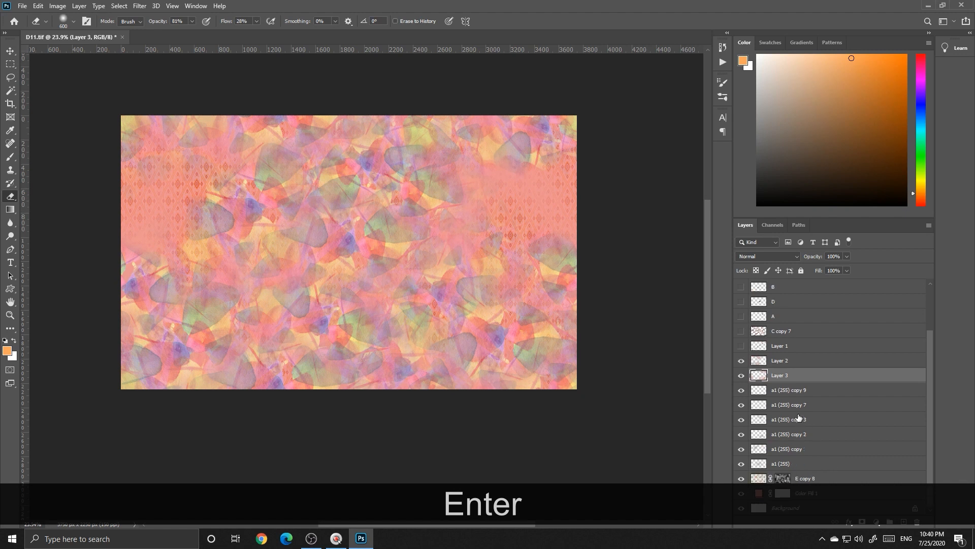
left_click(742, 449)
left_click(741, 448)
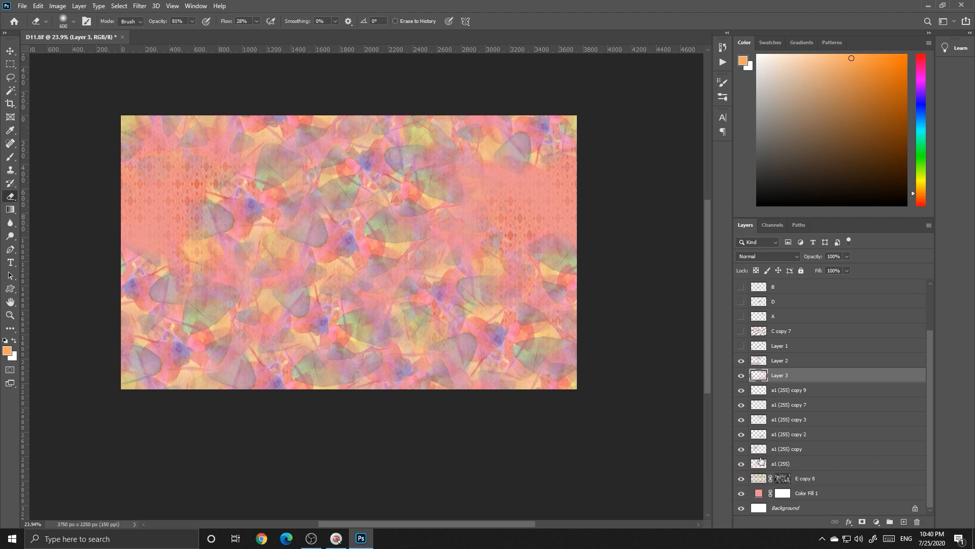
left_click(743, 464)
left_click(742, 465)
left_click(777, 465)
key("ctrl+j")
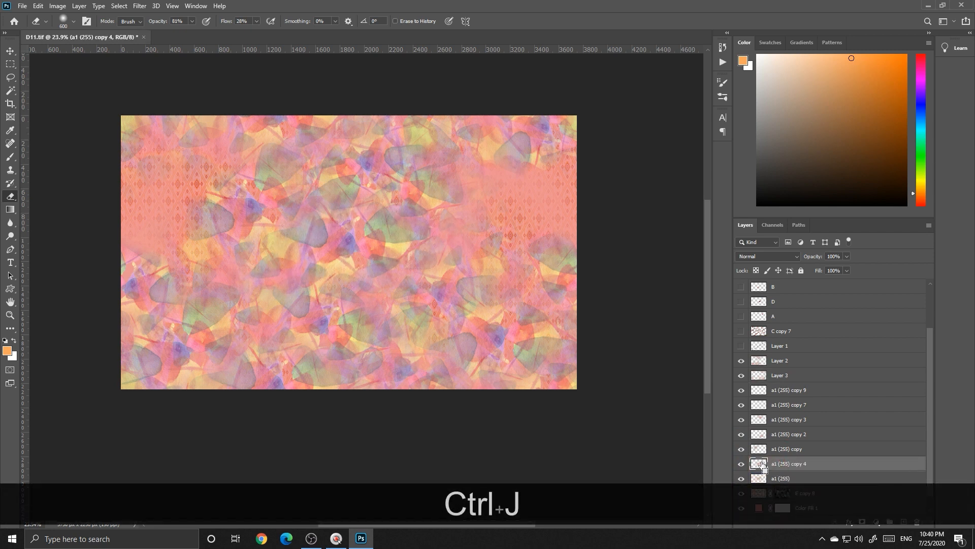
key("ctrl+a")
key("ctrl+x")
key("ctrl+v")
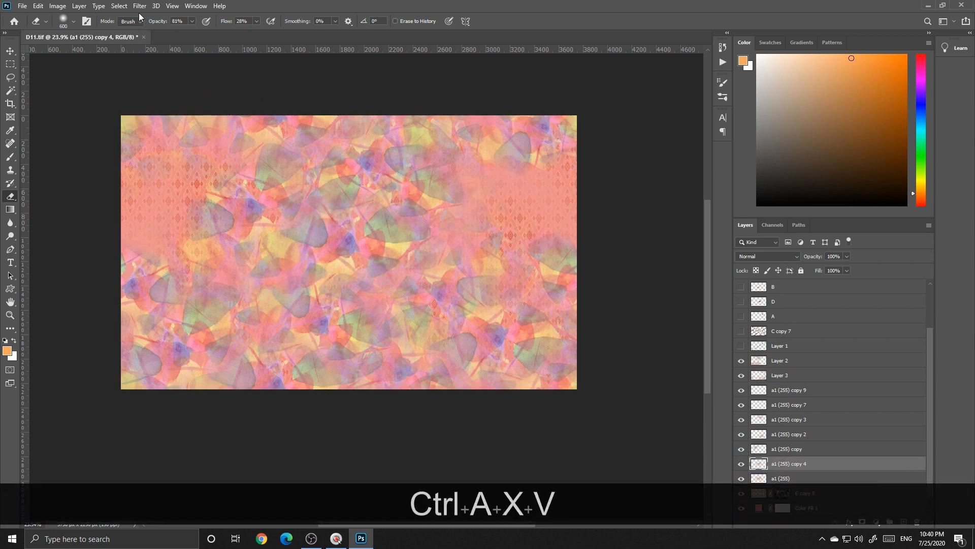
Apply the Offset filter with Wrap Around to a1 (255) copy 4, moving its artwork into the bare area near the canvas's upper-right edge
left_click(140, 6)
mouse_move(163, 206)
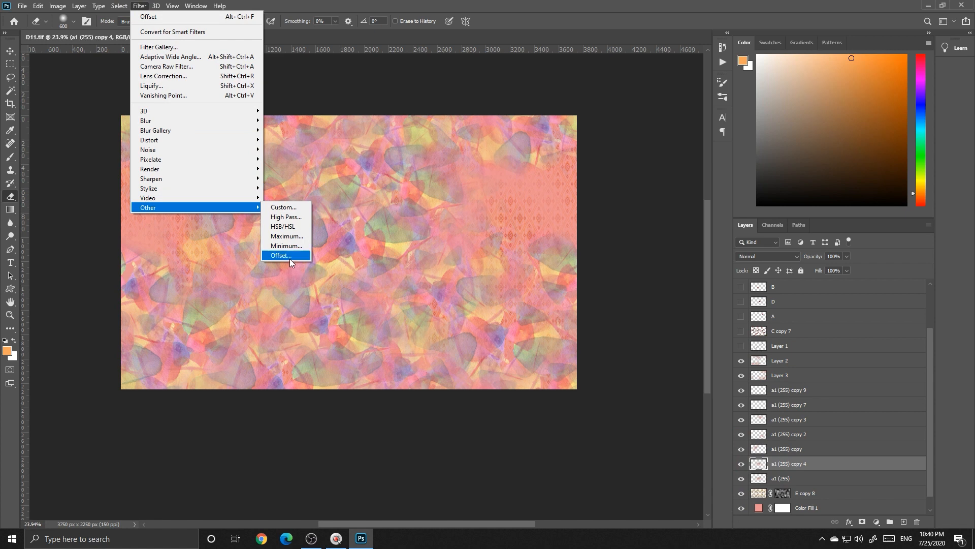
left_click(289, 256)
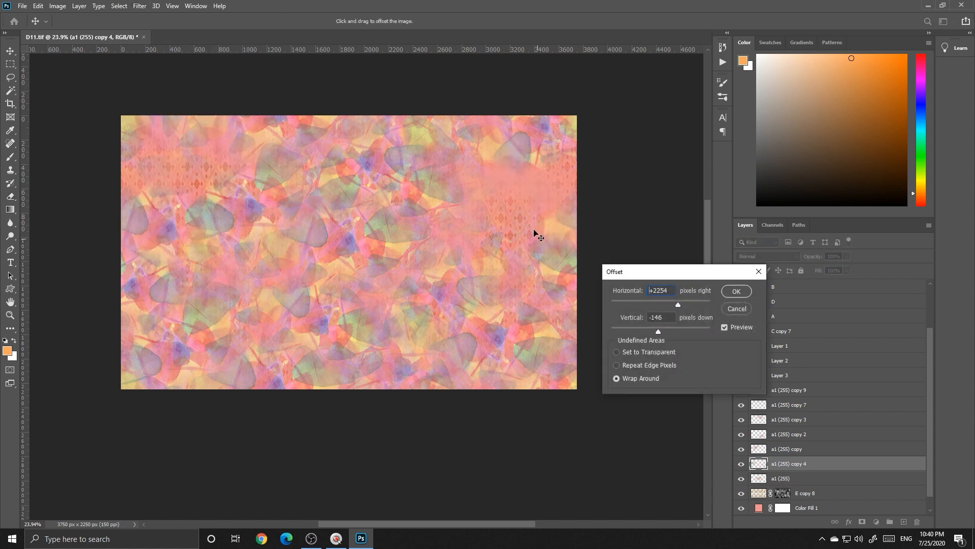
left_click_drag(534, 232, 557, 204)
key("Return")
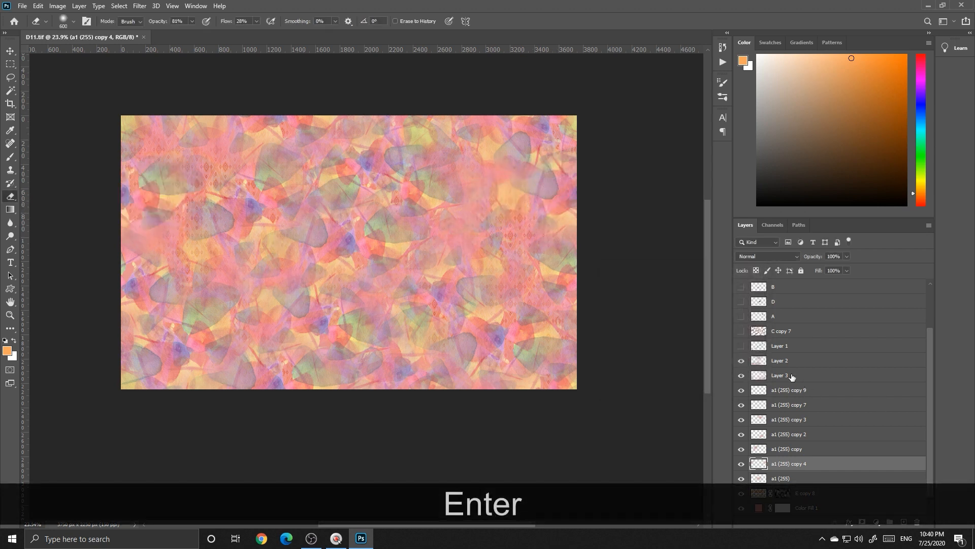
Merge all watercolor layers from Layer 2 down to a1 (255) into one layer
left_click(744, 362)
left_click(783, 360)
scroll(789, 384, "down", 1)
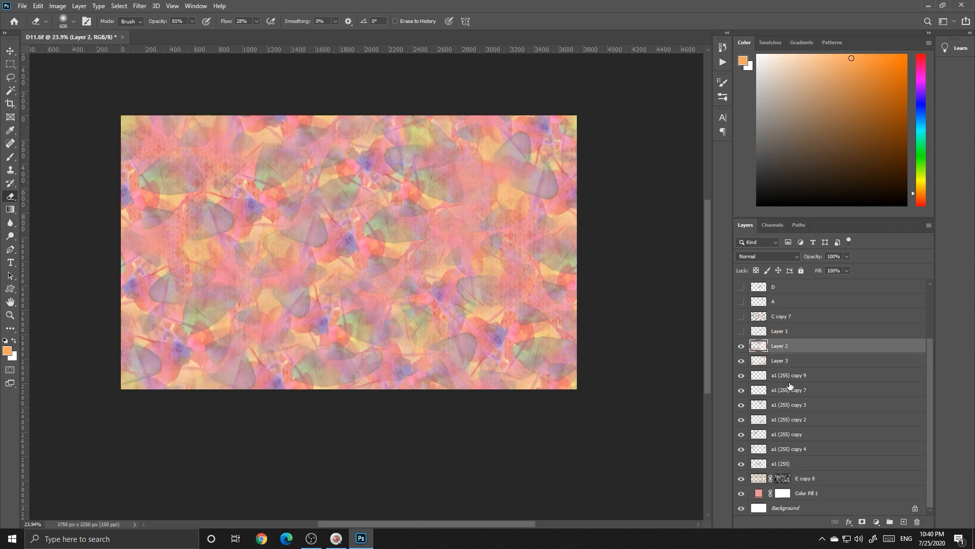
left_click(777, 464, "shift")
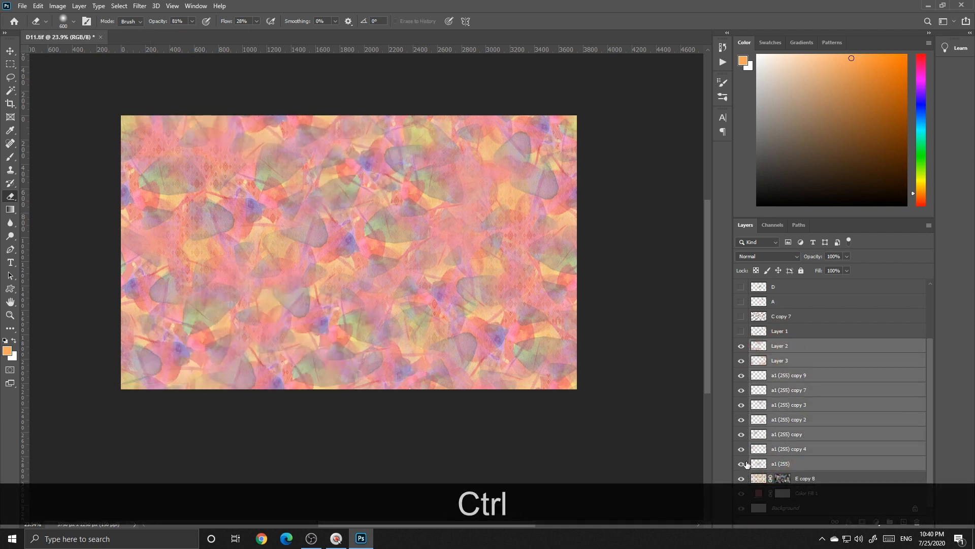
key("ctrl+e")
key("ctrl+t")
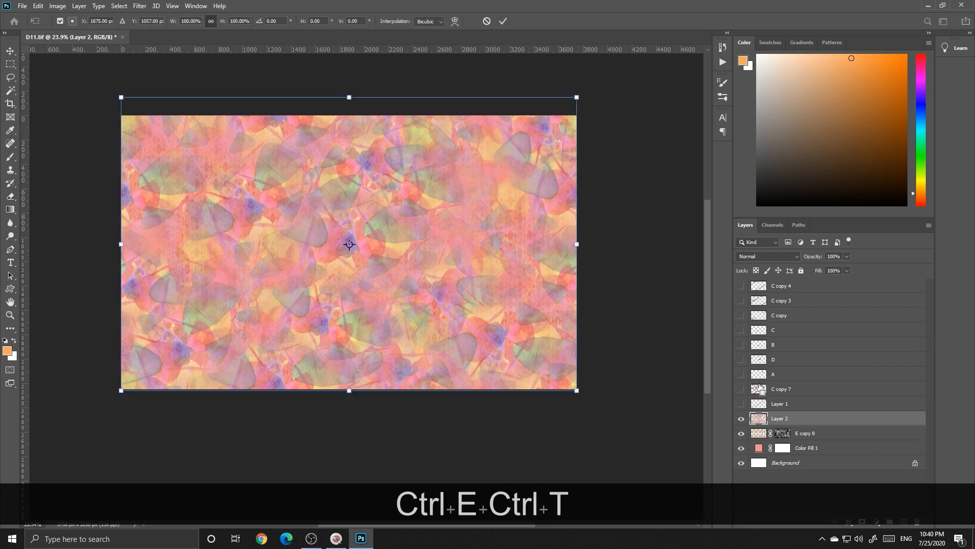
left_click_drag(351, 95, 350, 113)
key("Escape")
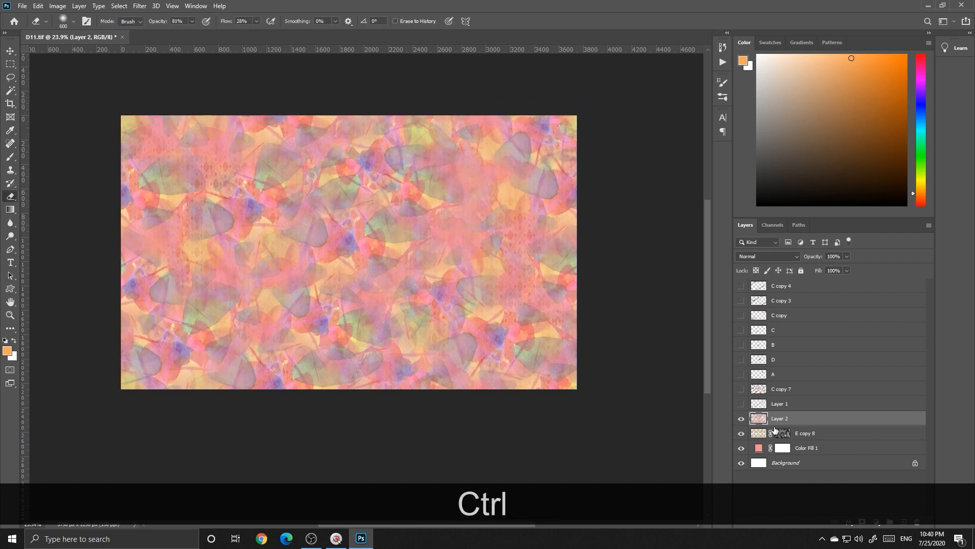
Cut and paste the merged watercolor artwork onto a new layer, delete the emptied Layer 2 and select the pasted layer
key("ctrl+a")
key("ctrl+x")
key("ctrl+v")
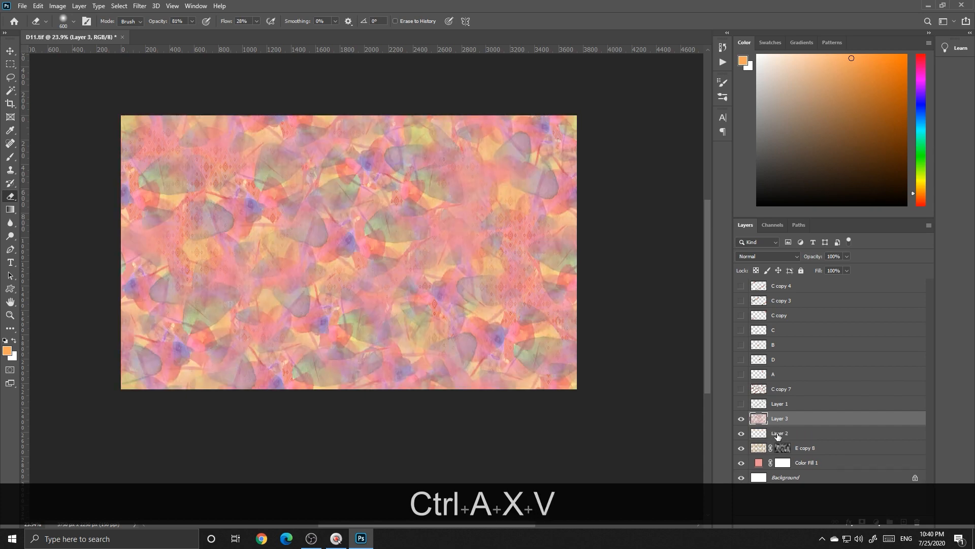
left_click(783, 432)
key("Delete")
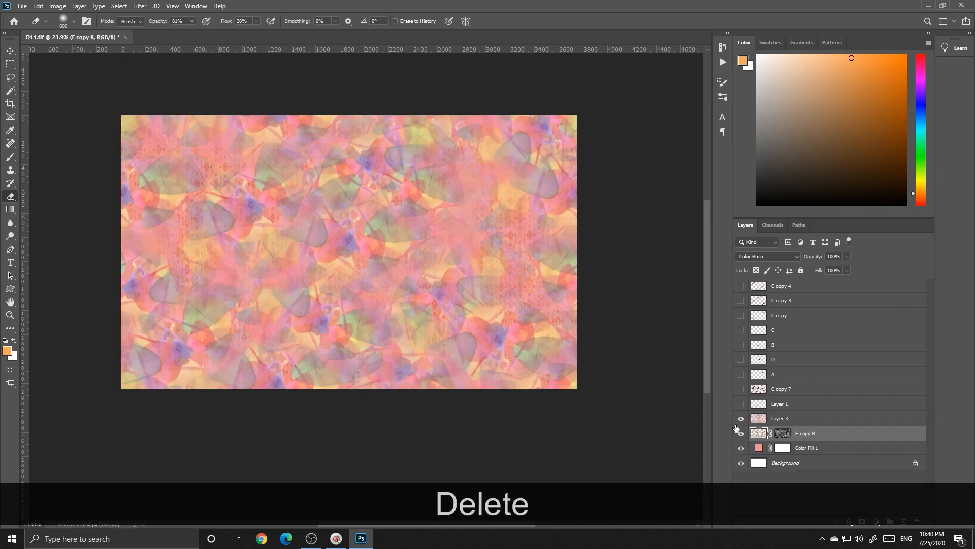
left_click(772, 418)
left_click(742, 418)
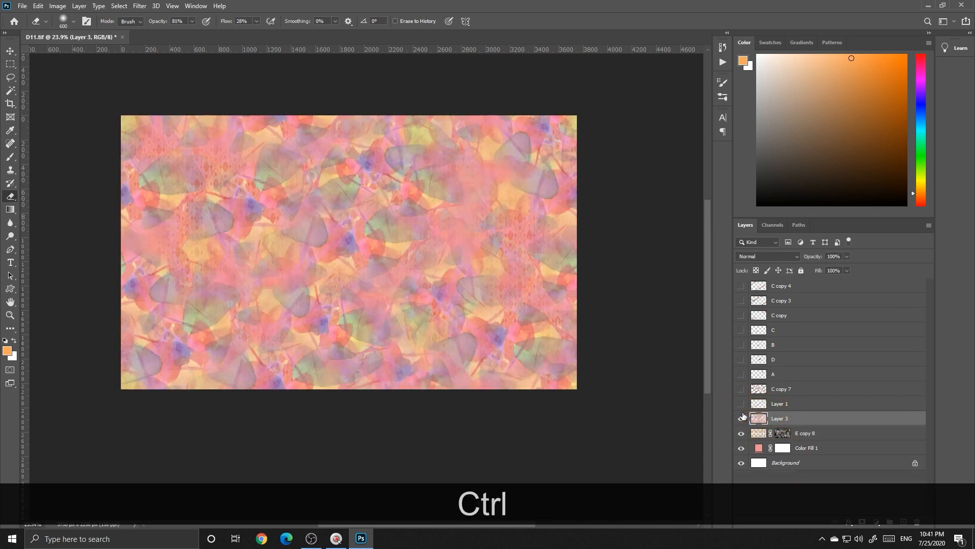
key("ctrl+t")
key("Escape")
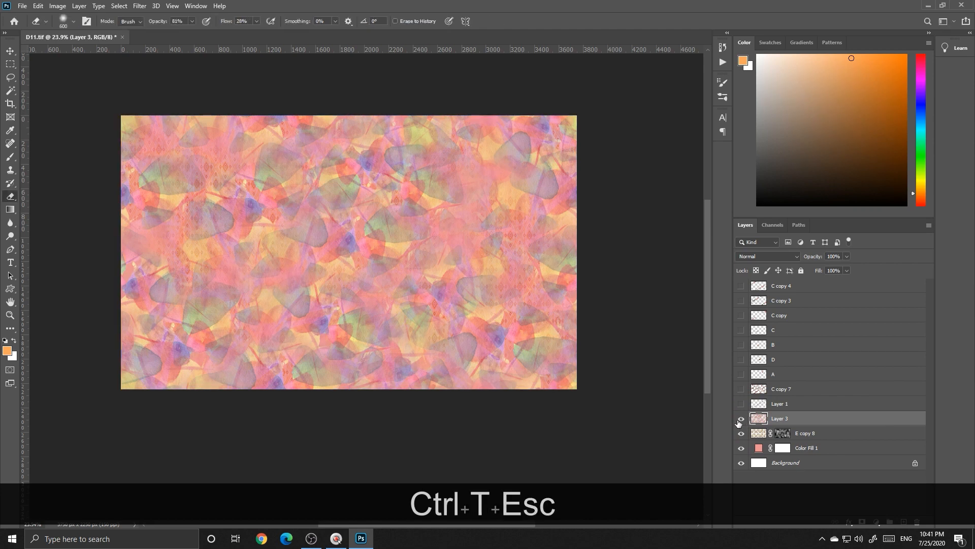
left_click(741, 418)
left_click(742, 418)
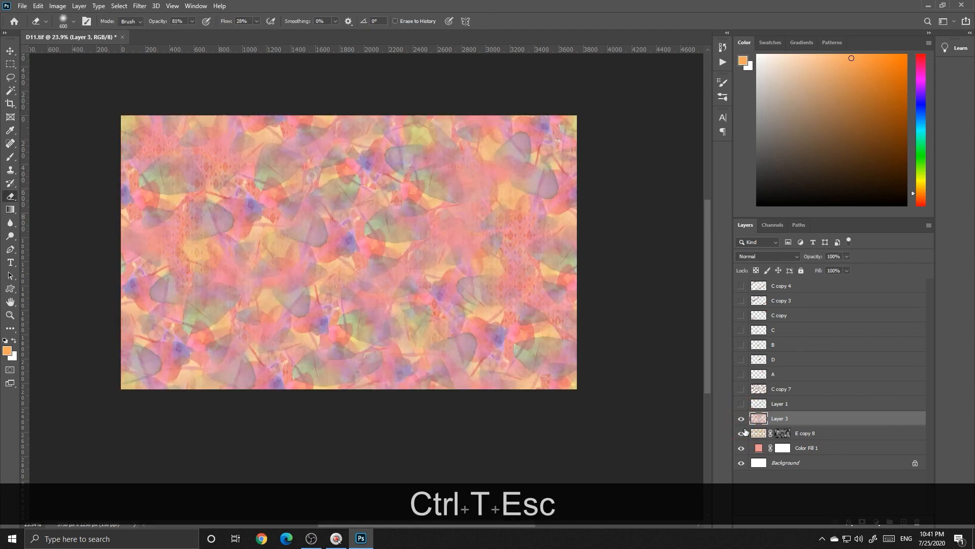
Add a black-filled layer mask to Layer 3 and show the hidden floral layers from C copy 7 up to C copy 4
left_click(863, 521)
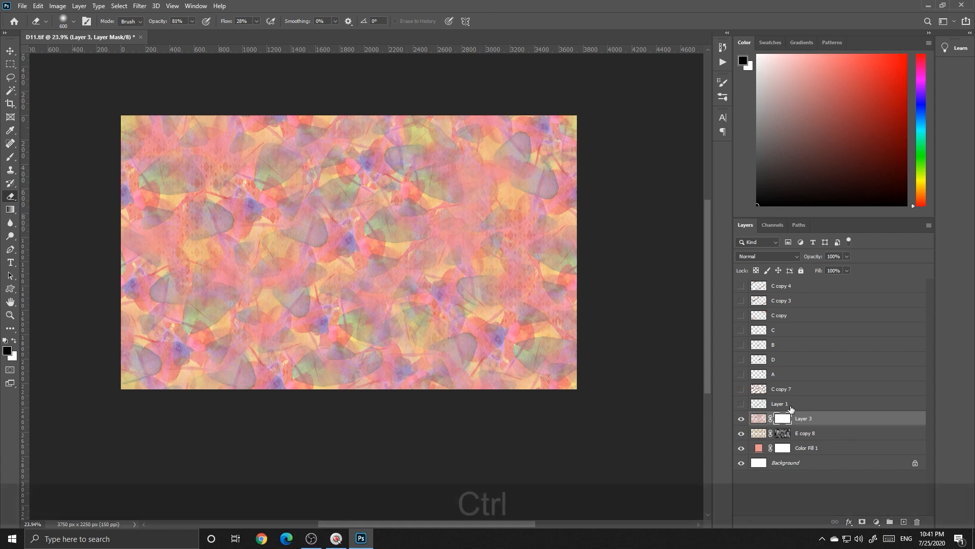
key("ctrl+BackSpace")
key("alt+BackSpace")
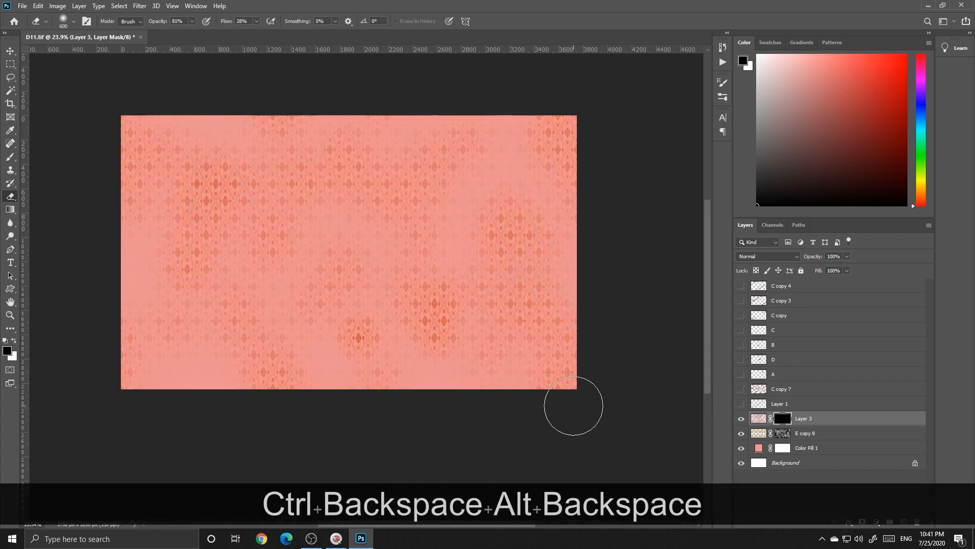
left_click_drag(741, 316, 741, 286)
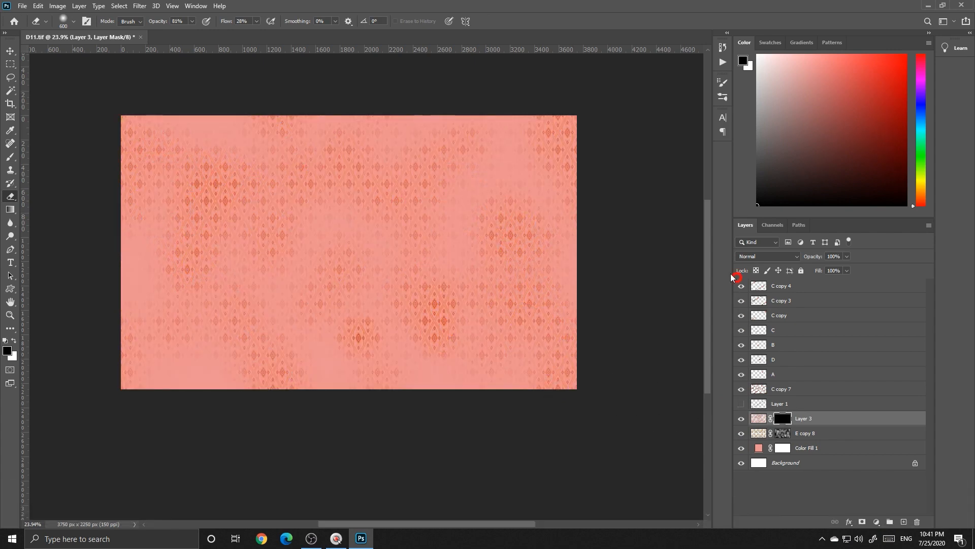
scroll(333, 324, "up", 2)
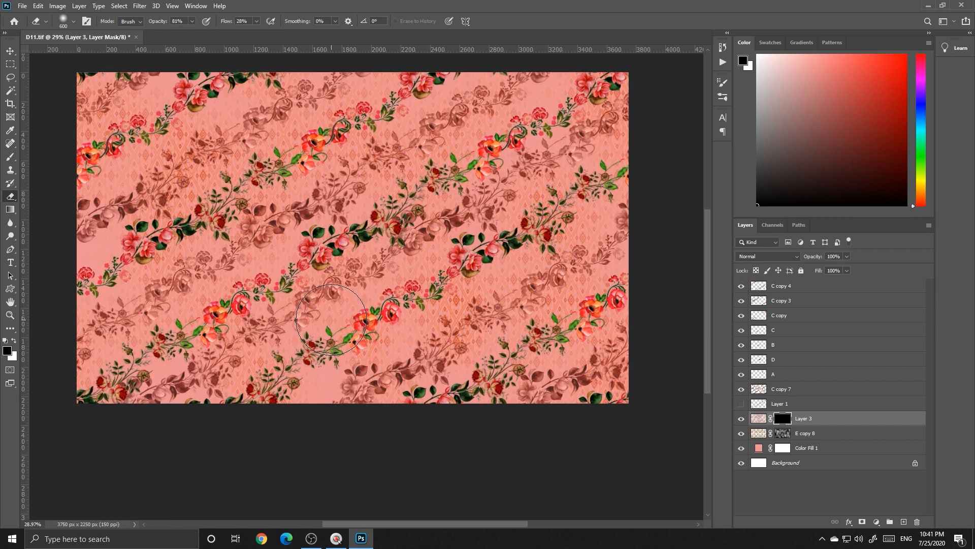
Set up the Brush tool at a size of 500 px with white as the foreground color
key("b")
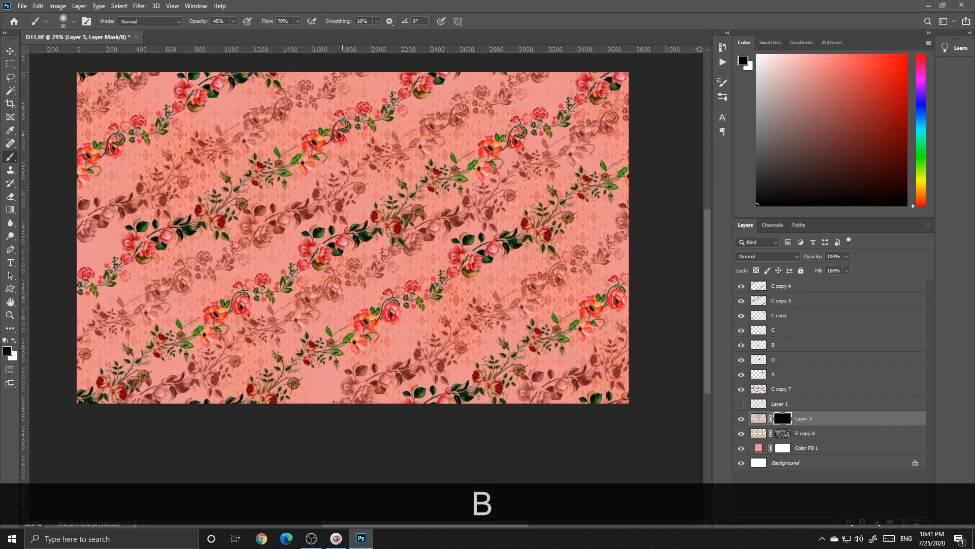
key("]")
key("]")
key("]")
key("]")
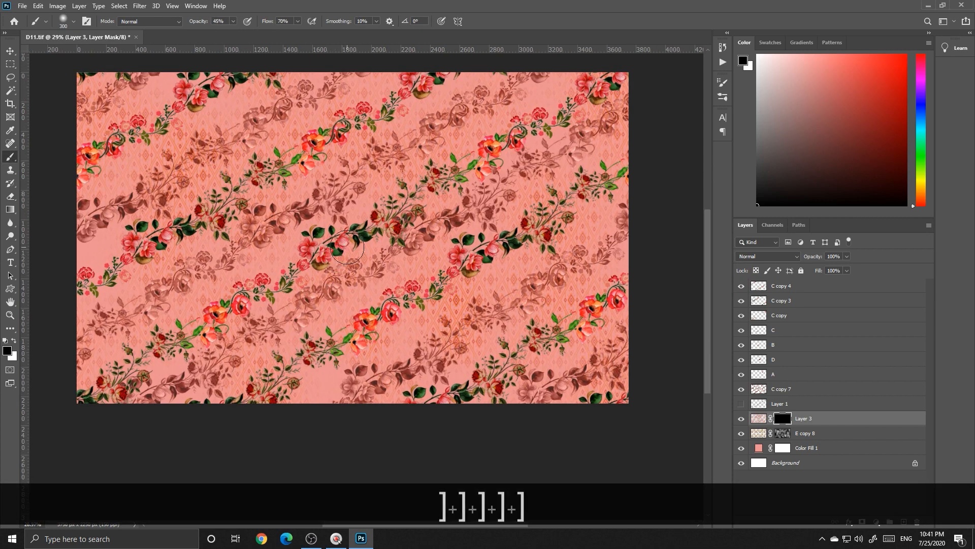
key("]")
scroll(314, 238, "down", 2)
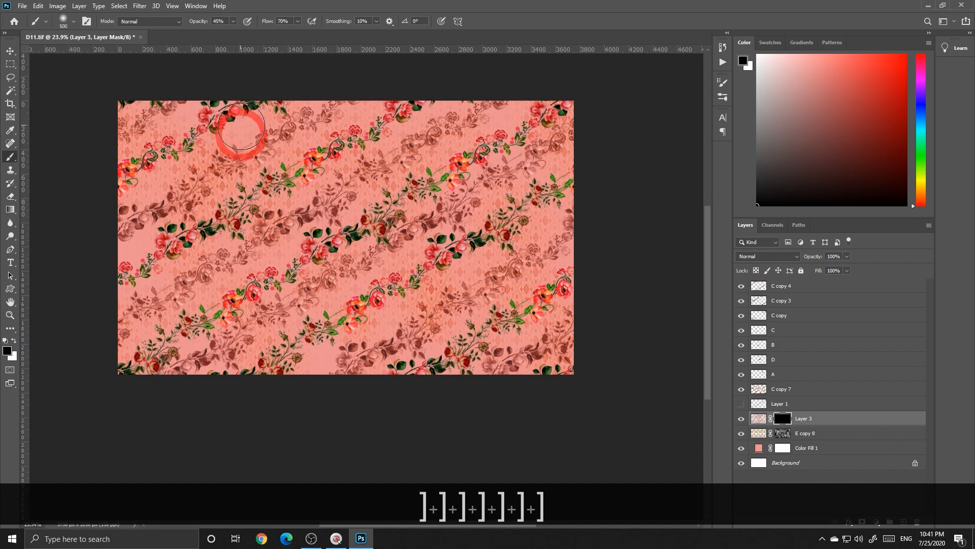
key("x")
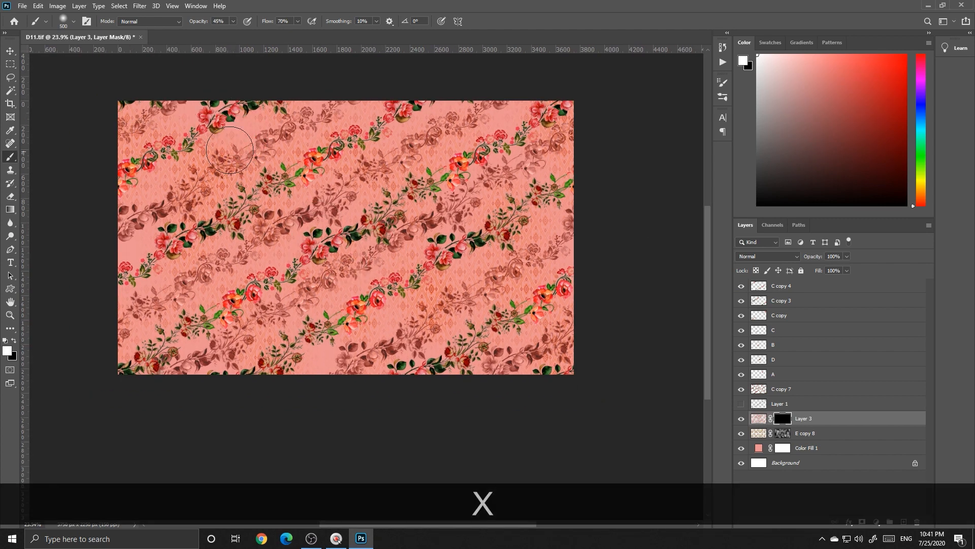
Paint white on Layer 3's mask in scattered gaps between the garlands to reveal soft patches of the watercolor texture
scroll(230, 137, "up", 3)
left_click_drag(236, 138, 238, 141)
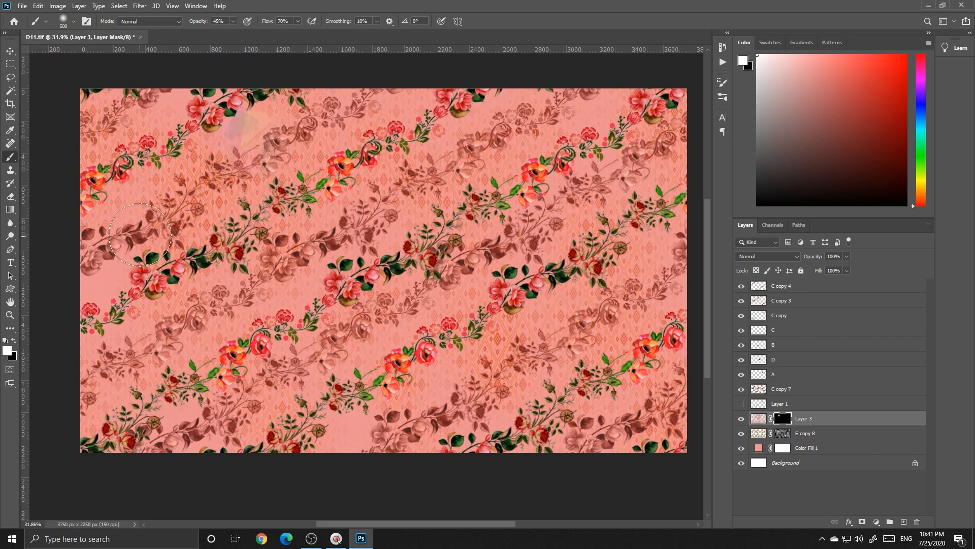
mouse_move(107, 305)
left_mouse_down()
mouse_move(109, 333)
mouse_move(125, 337)
left_mouse_up()
mouse_move(307, 362)
left_mouse_down()
mouse_move(357, 445)
mouse_move(344, 434)
left_mouse_up()
left_click_drag(182, 409, 95, 406)
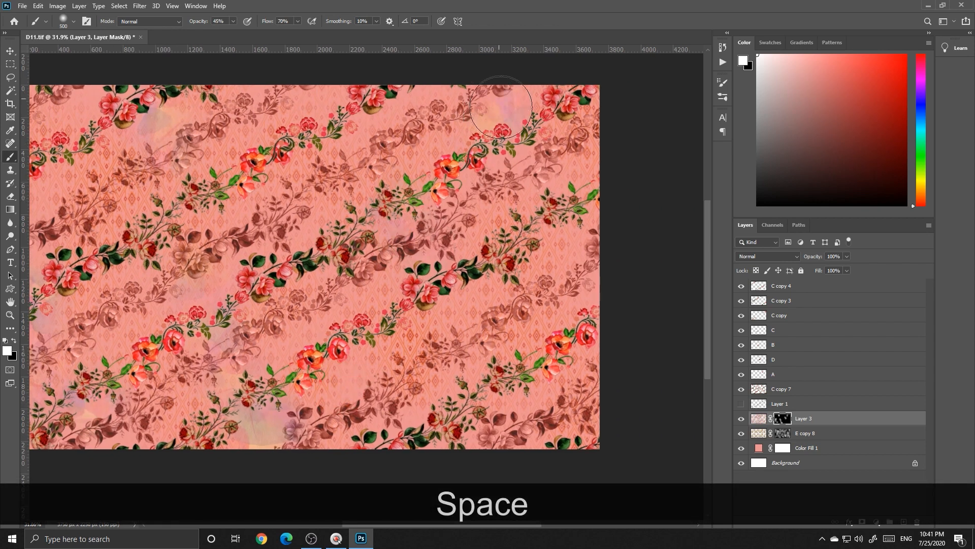
left_click_drag(502, 107, 518, 164)
left_click_drag(578, 218, 576, 242)
scroll(447, 293, "down", 3)
key("space")
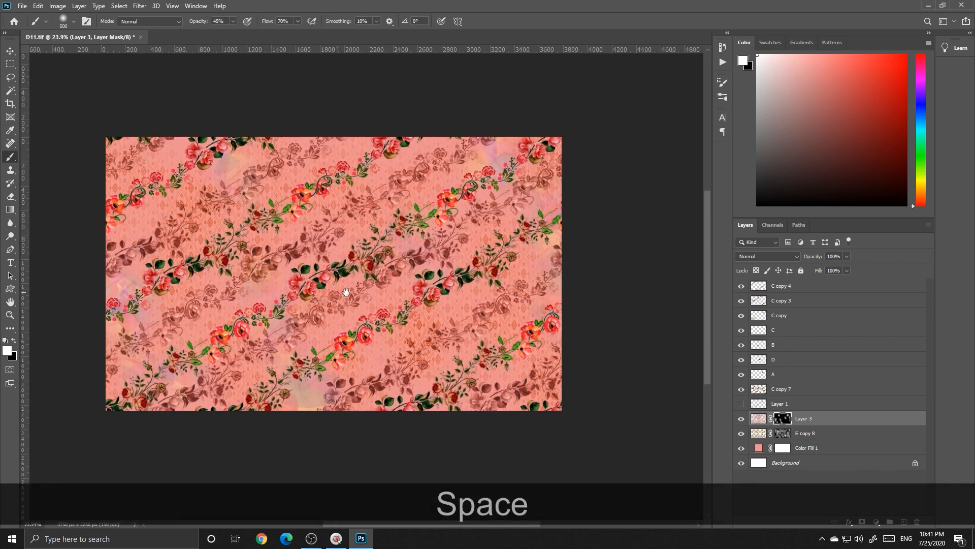
left_click_drag(346, 291, 350, 292)
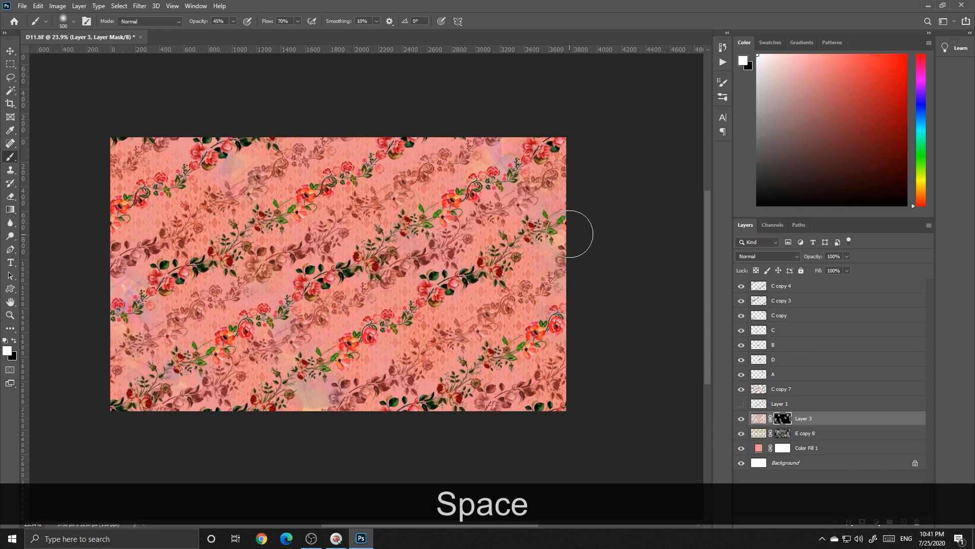
Undo the last three brush strokes on Layer 3's mask
key("ctrl+z")
key("ctrl+z")
key("ctrl+z")
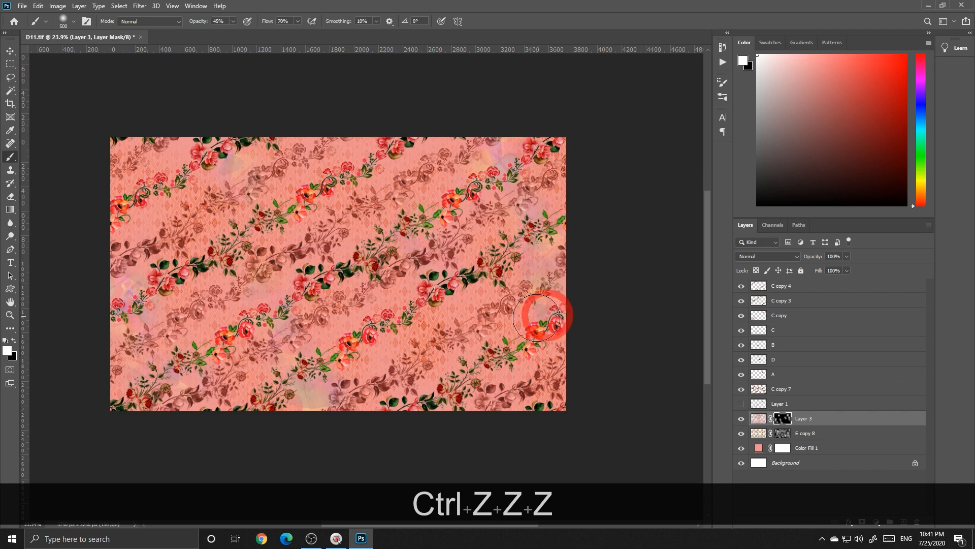
Paint white on Layer 3's mask over more gaps between the garlands, revealing soft watercolor patches across the whole pattern
scroll(325, 163, "up", 2)
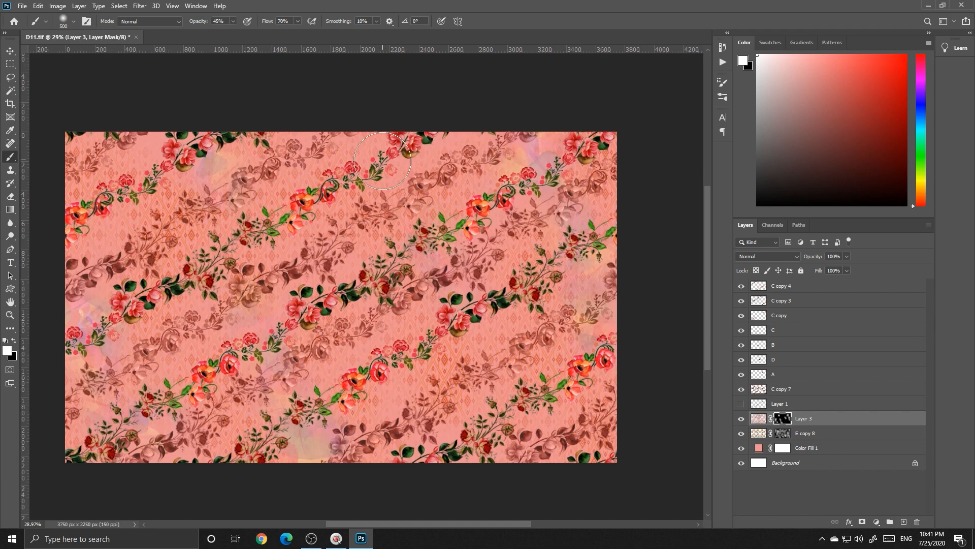
left_click(422, 175)
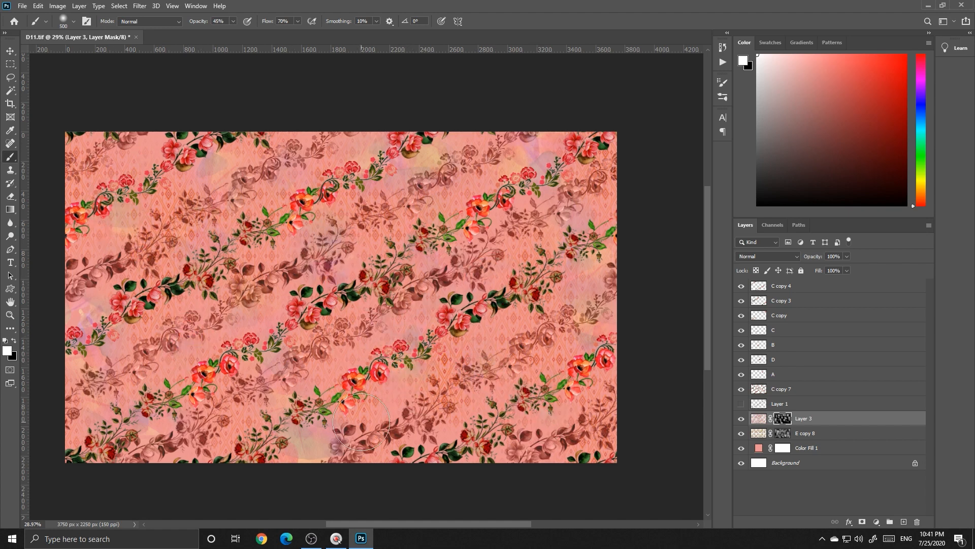
left_click(348, 343)
scroll(352, 333, "down", 1)
scroll(286, 285, "up", 1)
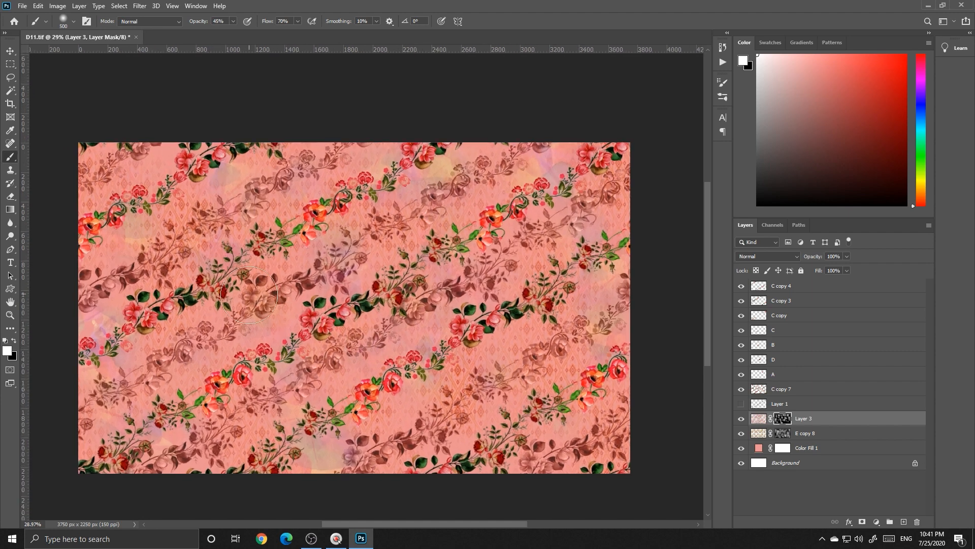
left_click(284, 338)
left_click(300, 211)
left_click(392, 253)
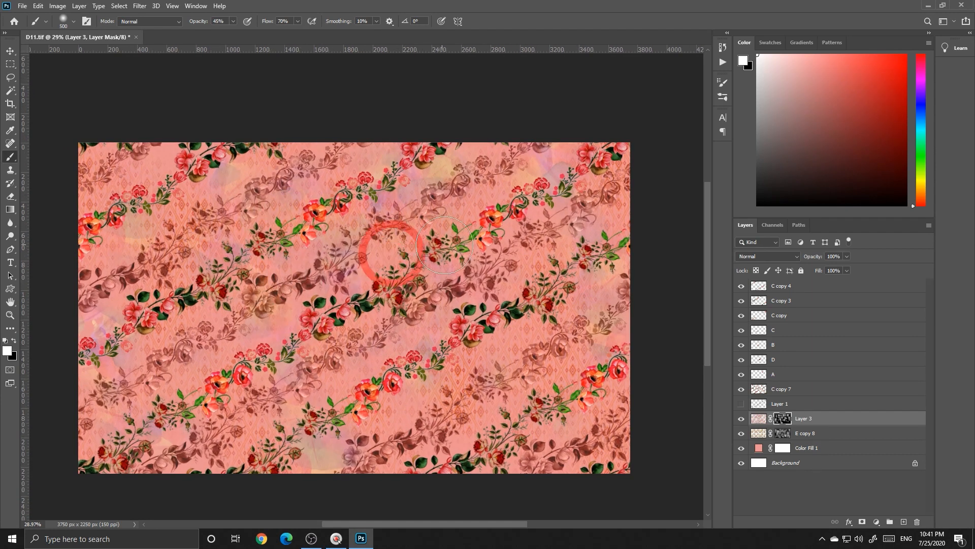
left_click(478, 324)
left_click(134, 415)
left_click(190, 378)
left_click(133, 342)
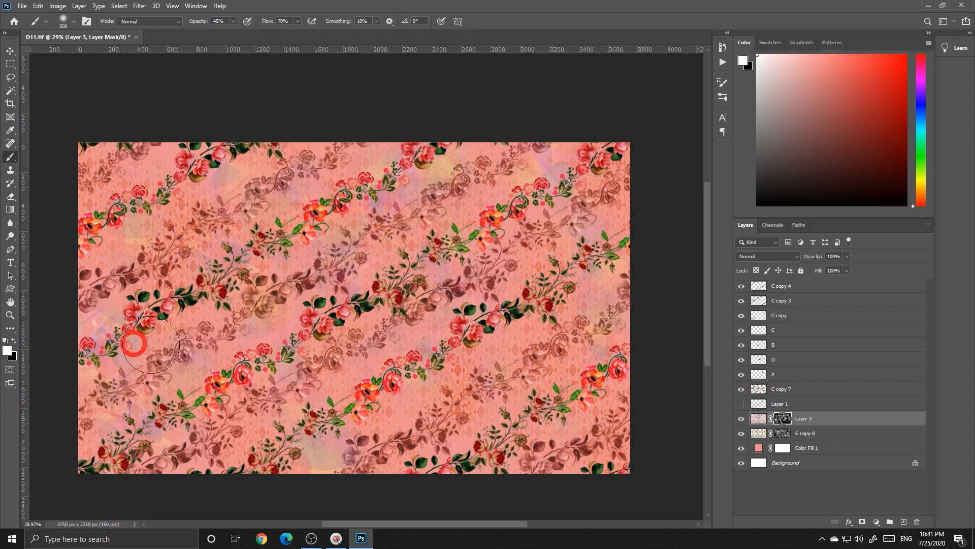
left_click(114, 260)
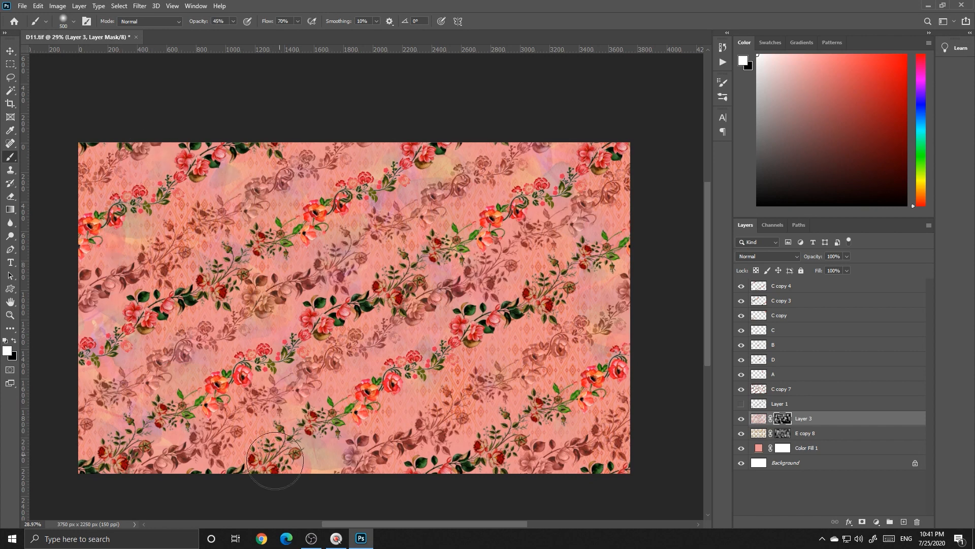
left_click(187, 463)
left_click(152, 462)
left_click(410, 412)
scroll(307, 234, "down", 2)
left_click(510, 378)
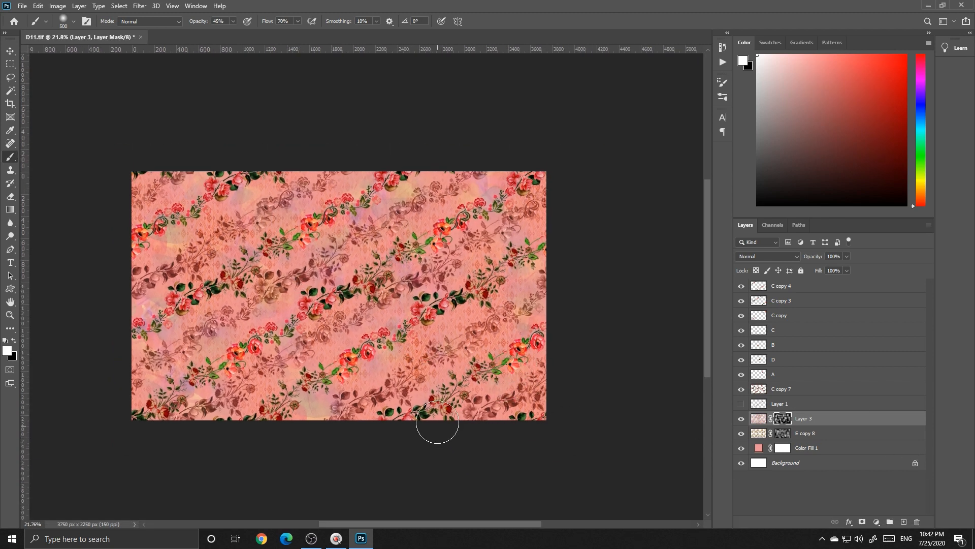
scroll(283, 300, "down", 1)
scroll(407, 345, "up", 2)
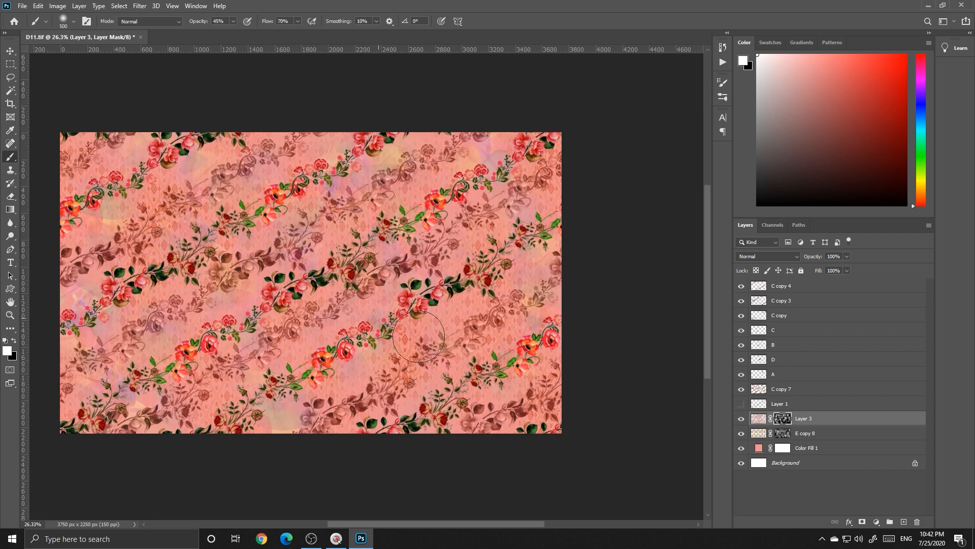
left_click(457, 316)
scroll(238, 286, "up", 1)
scroll(335, 286, "down", 1)
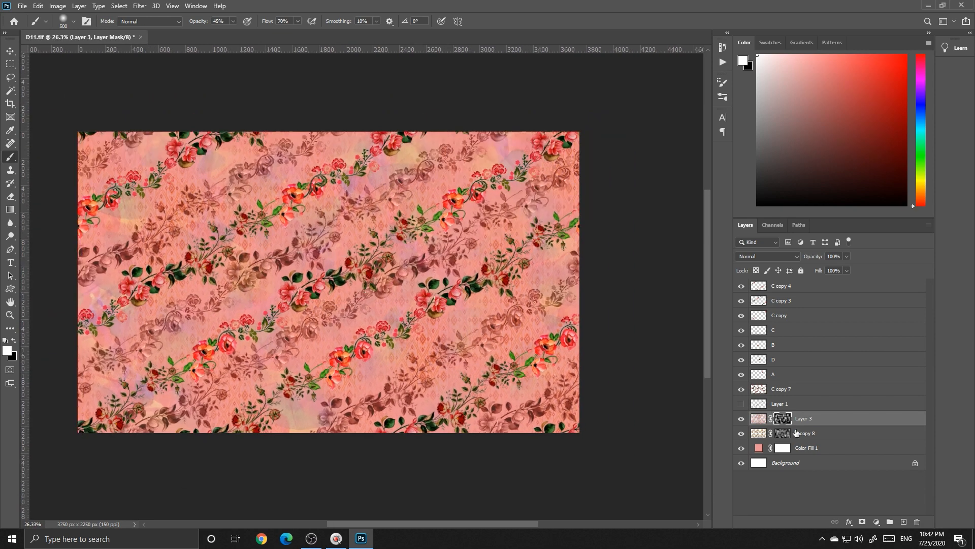
Apply the Offset filter to Layer 3's mask with Wrap Around, shifting the revealed watercolor patches to bring the tile edges inside the canvas
left_click(140, 6)
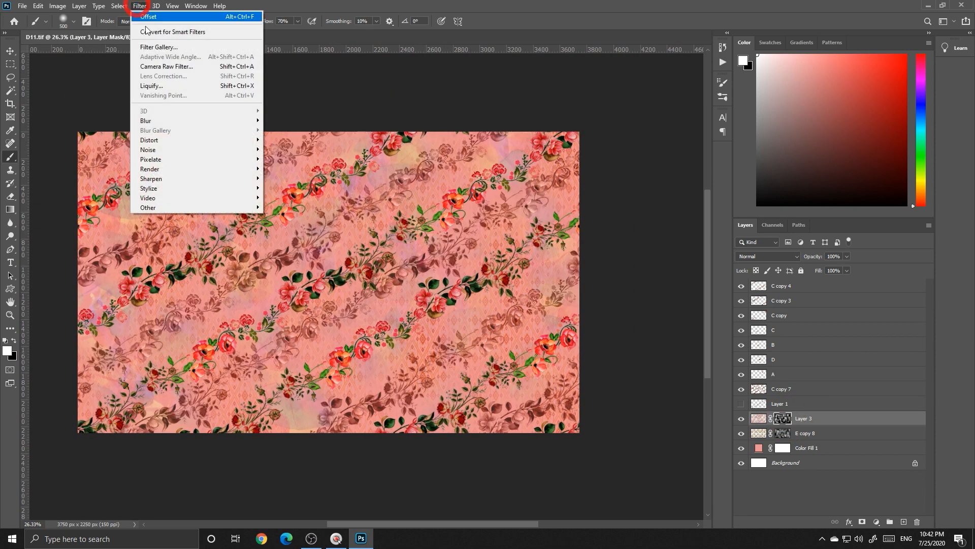
mouse_move(218, 207)
left_click(281, 255)
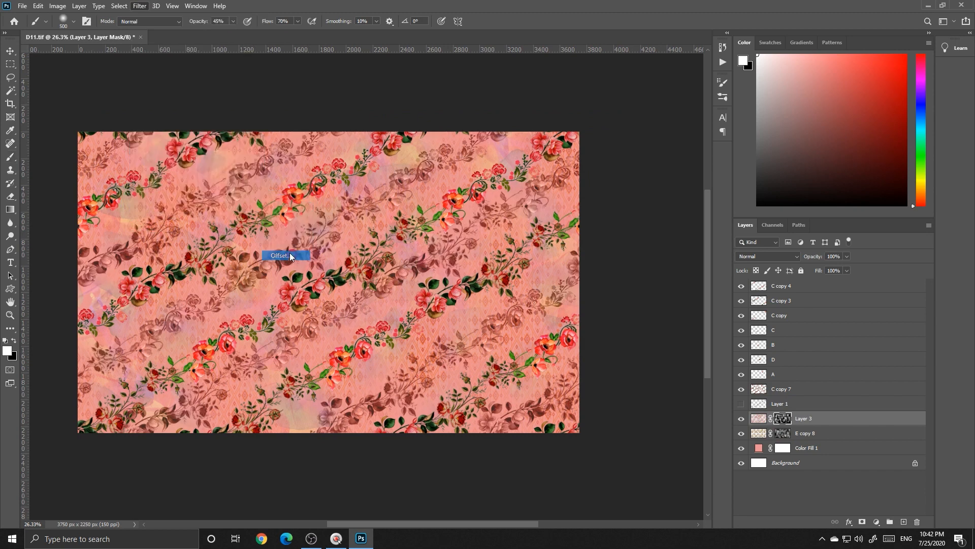
left_click(414, 298)
left_click_drag(421, 312, 312, 331)
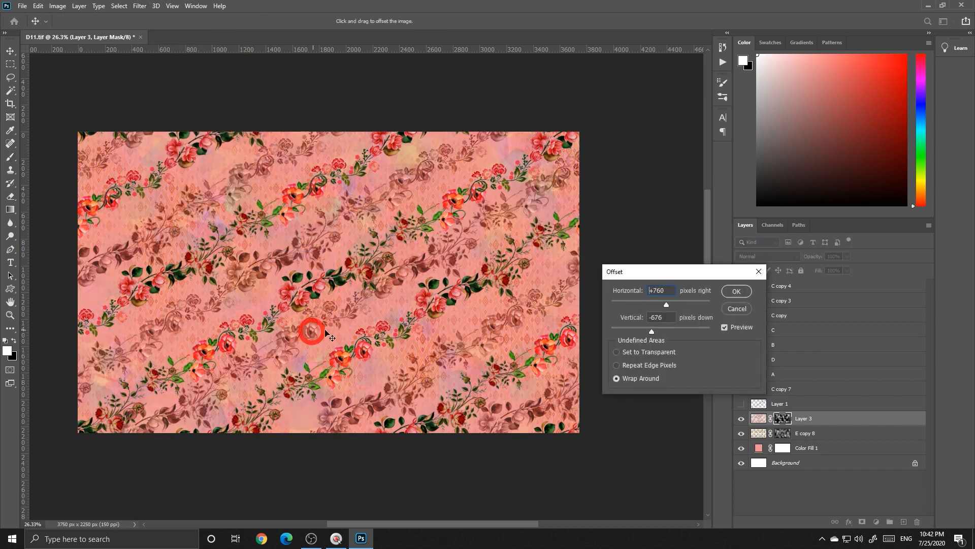
left_click_drag(377, 333, 336, 347)
left_click_drag(303, 311, 361, 300)
key("Return")
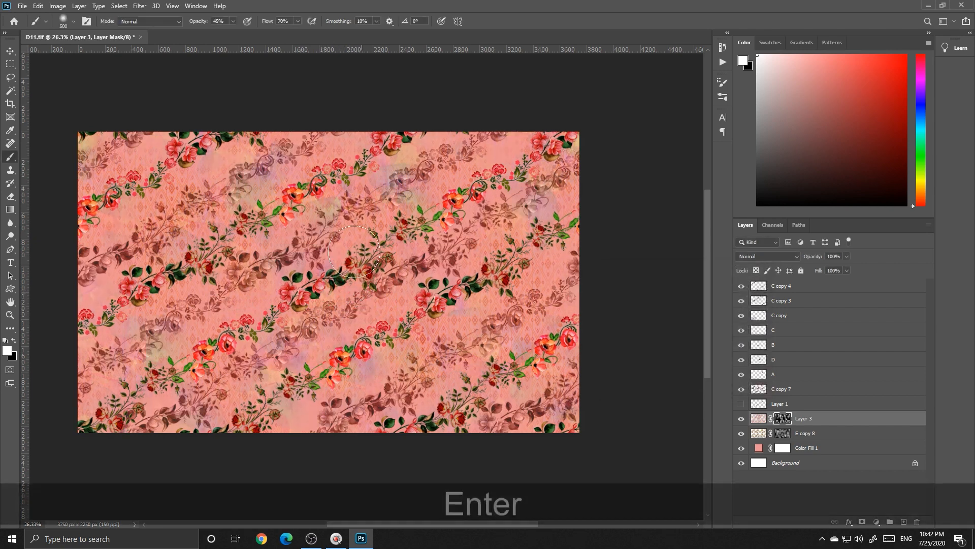
Paint white on Layer 3's offset mask in the remaining plain gaps to spread the watercolor patches evenly between the garlands
scroll(228, 192, "up", 4)
left_click_drag(249, 182, 261, 223)
scroll(291, 204, "down", 3)
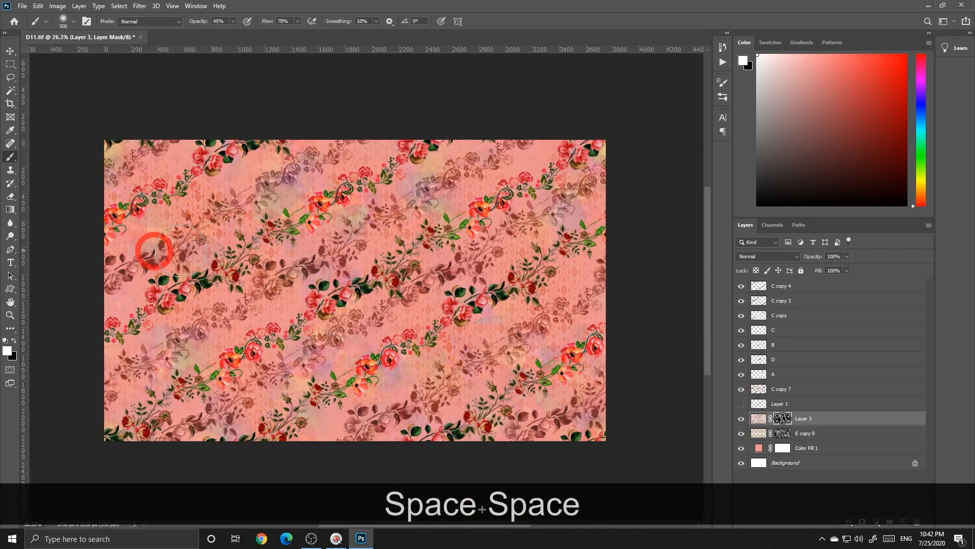
scroll(160, 248, "down", 1)
scroll(384, 302, "up", 4)
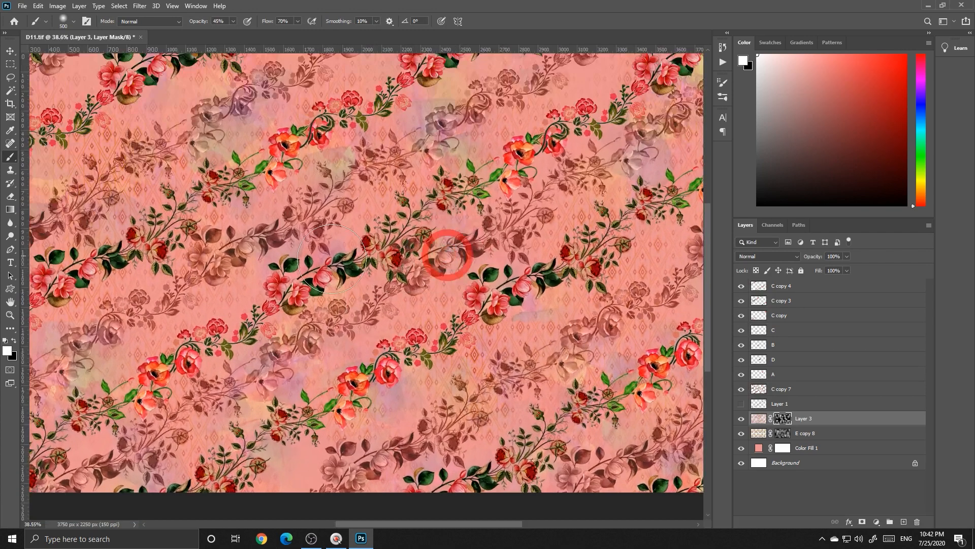
scroll(446, 258, "down", 2)
scroll(464, 291, "up", 3)
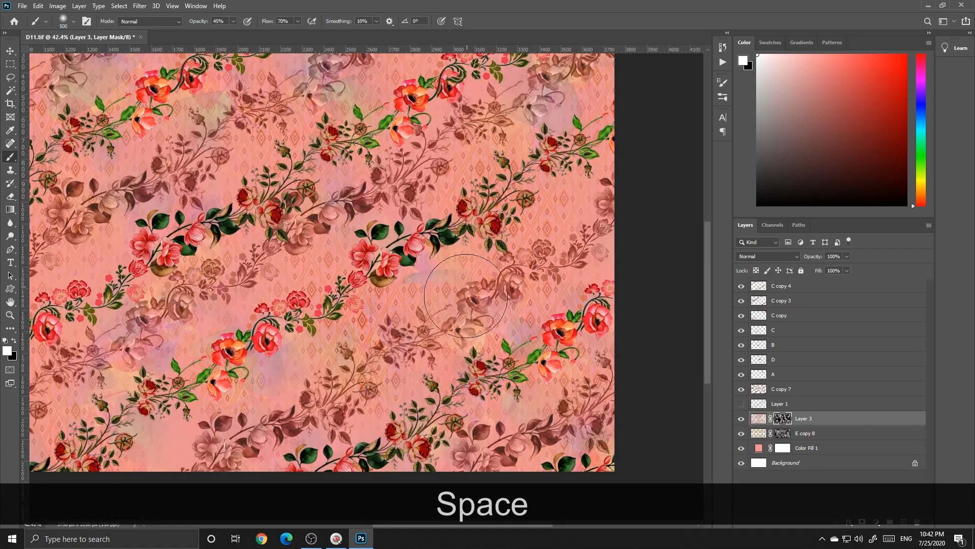
left_click_drag(479, 283, 482, 199)
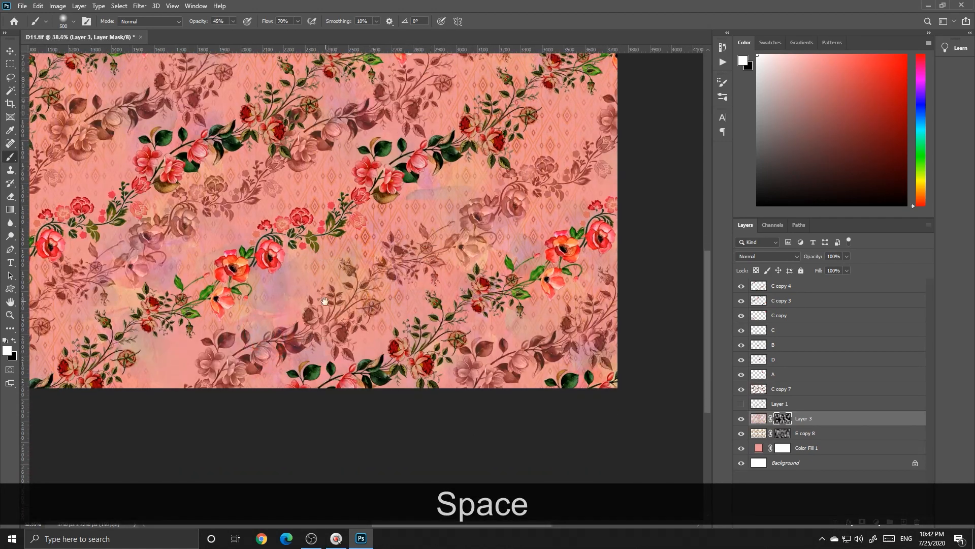
scroll(396, 345, "down", 3)
left_click_drag(295, 238, 324, 273)
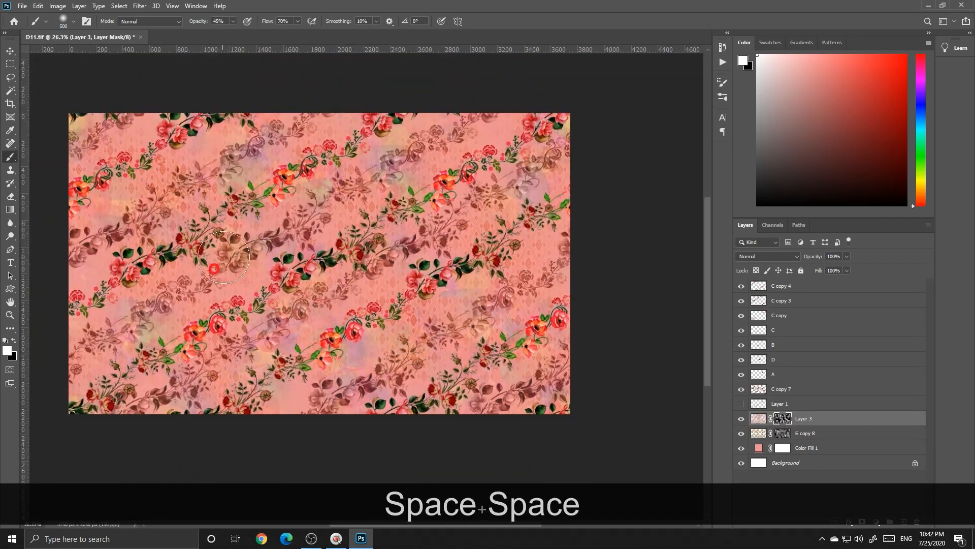
scroll(226, 315, "up", 1)
left_click_drag(247, 244, 254, 275)
left_click_drag(203, 243, 205, 285)
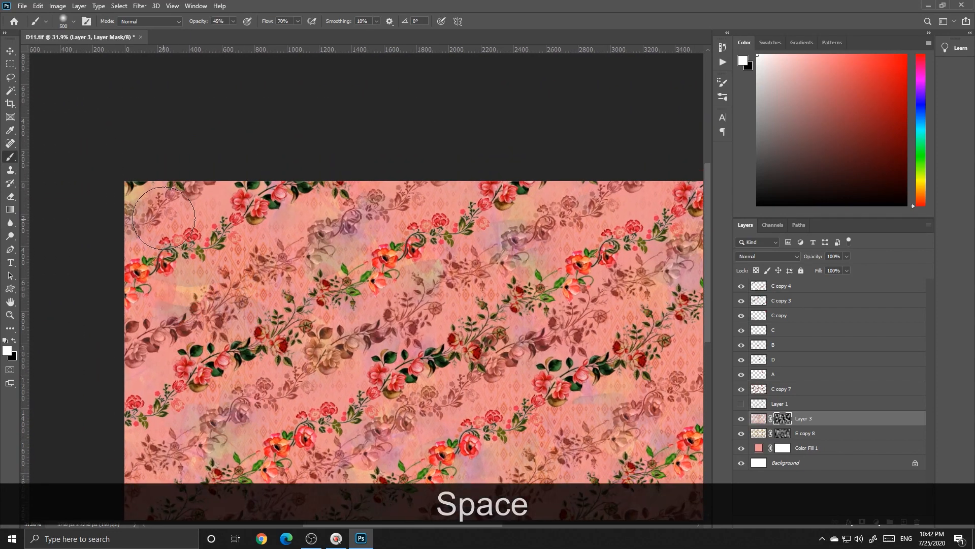
left_click_drag(457, 337, 303, 275)
scroll(391, 243, "down", 1)
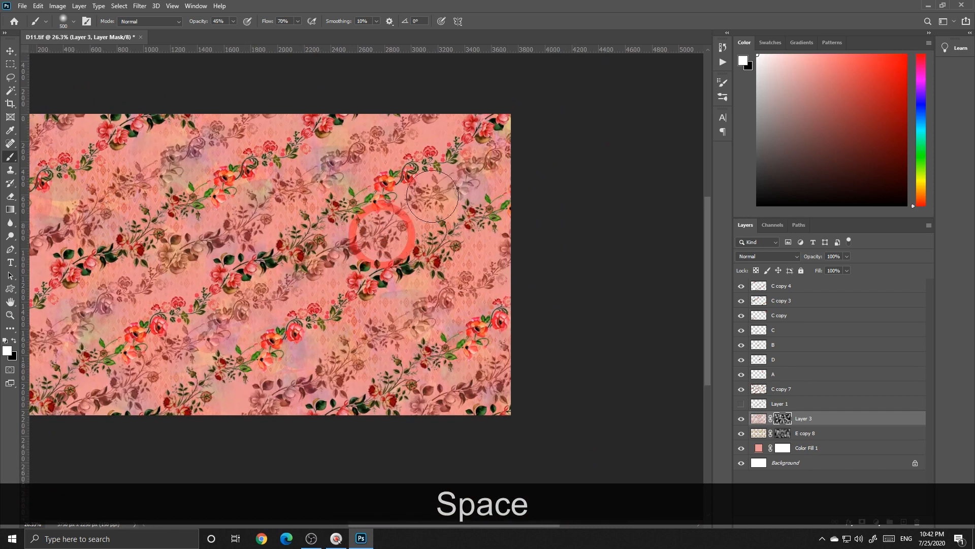
left_click_drag(422, 209, 416, 177)
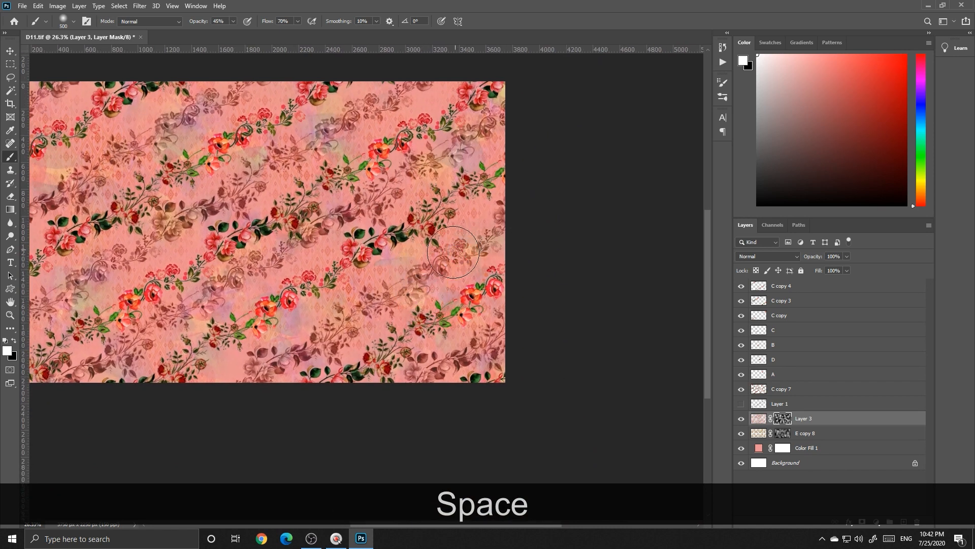
left_click_drag(405, 343, 412, 317)
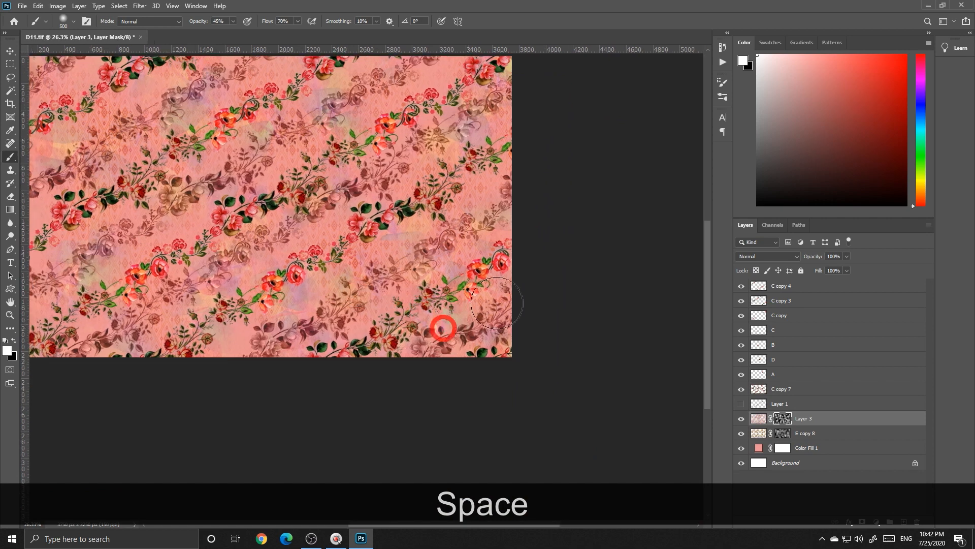
scroll(325, 239, "down", 3)
left_click_drag(311, 227, 328, 277)
scroll(327, 277, "up", 2)
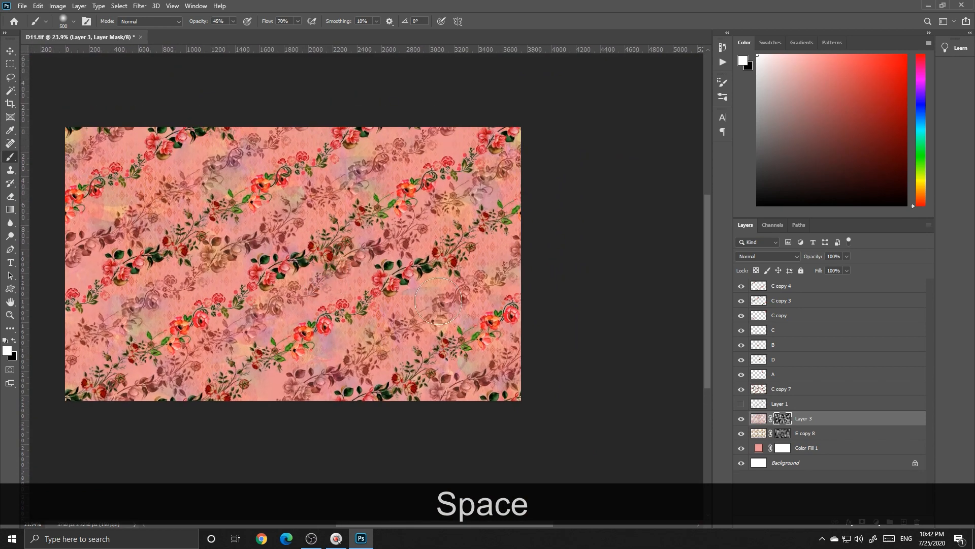
scroll(438, 300, "down", 1)
left_click_drag(443, 276, 473, 282)
Select the C copy 4 layer and define the whole floral tile as a pattern
left_click(784, 286)
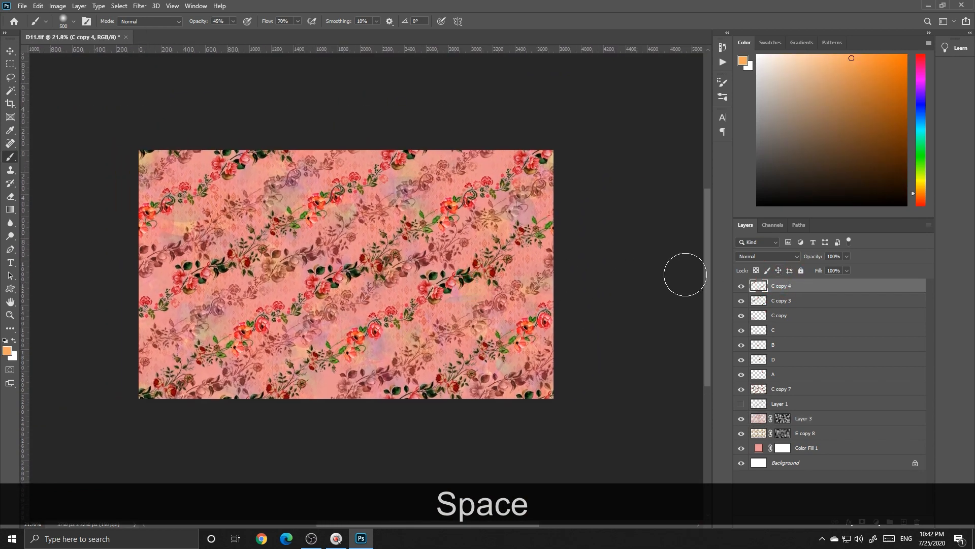
scroll(447, 251, "up", 2)
left_click_drag(447, 250, 475, 248)
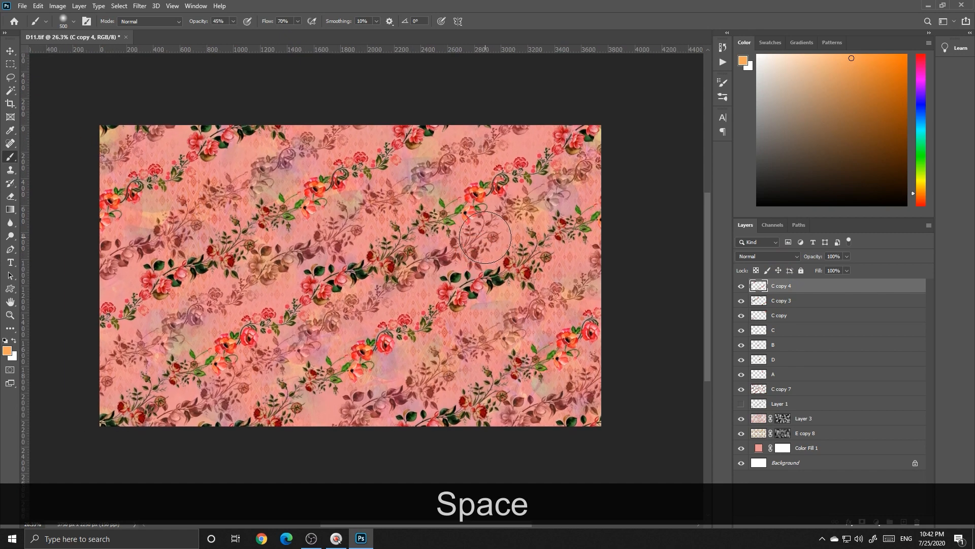
left_click(39, 6)
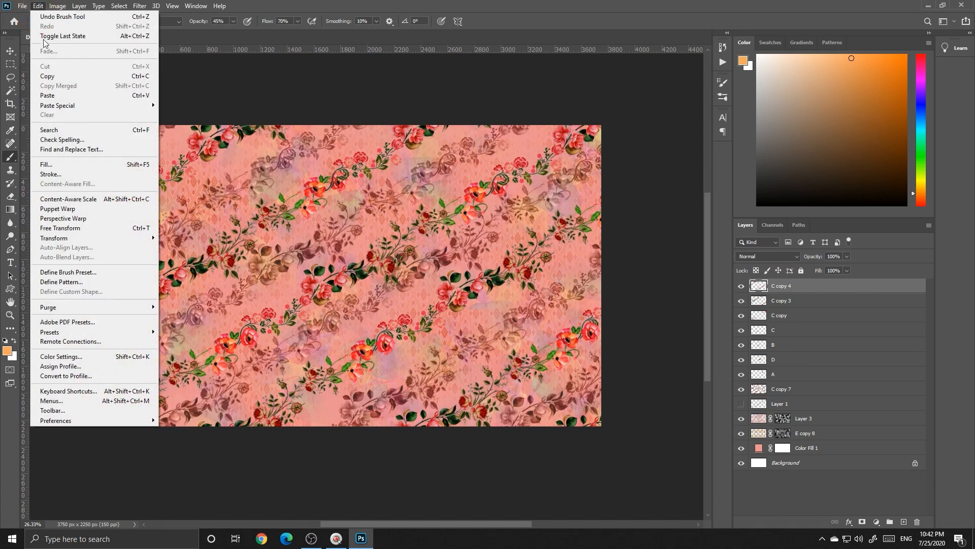
left_click(64, 281)
left_click(593, 173)
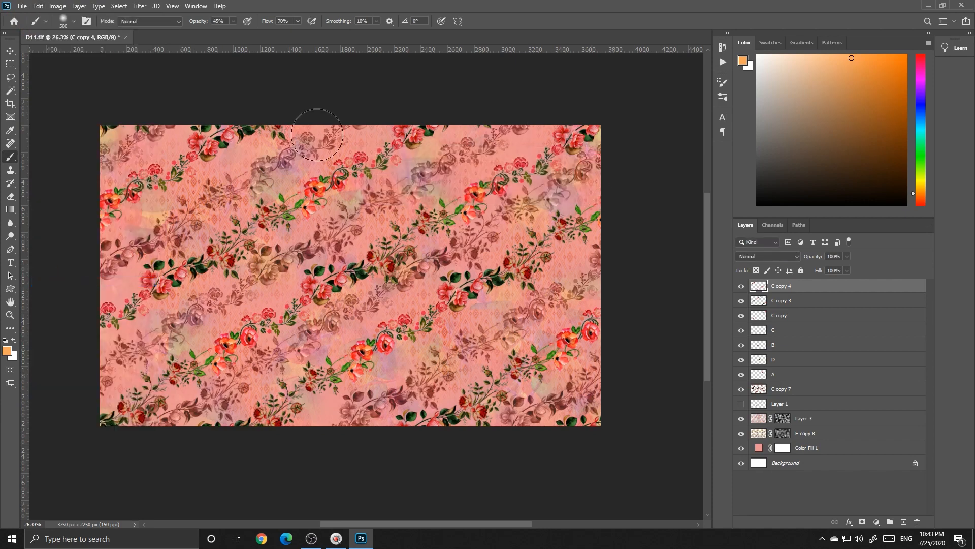
Create a new document 50 by 50 inches at 150 pixels/inch in RGB Color with a white background
left_click(22, 8)
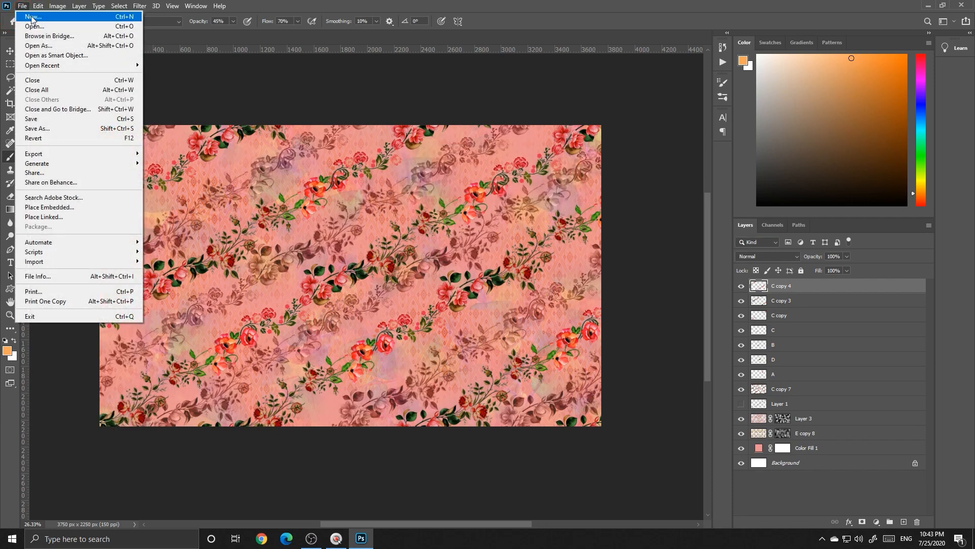
left_click(30, 15)
left_click(676, 178)
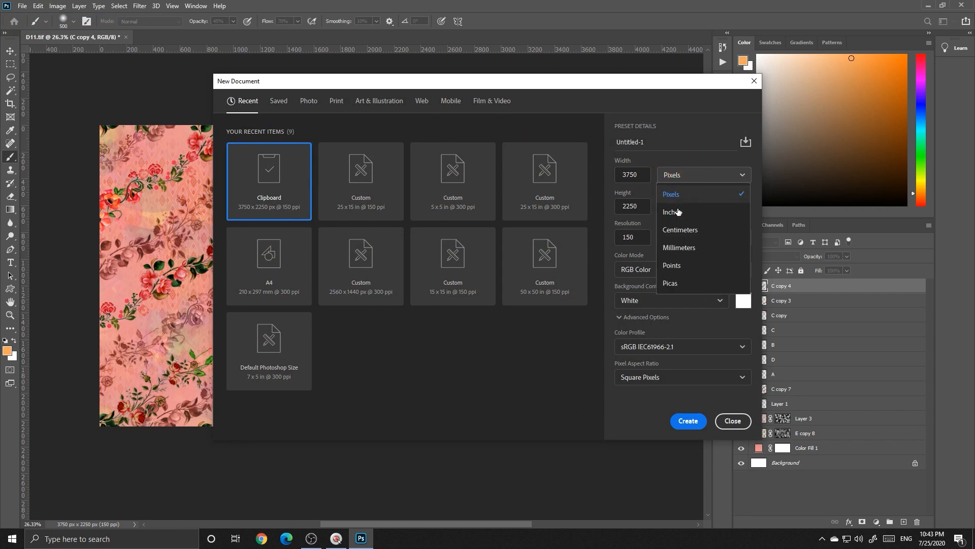
left_click(676, 212)
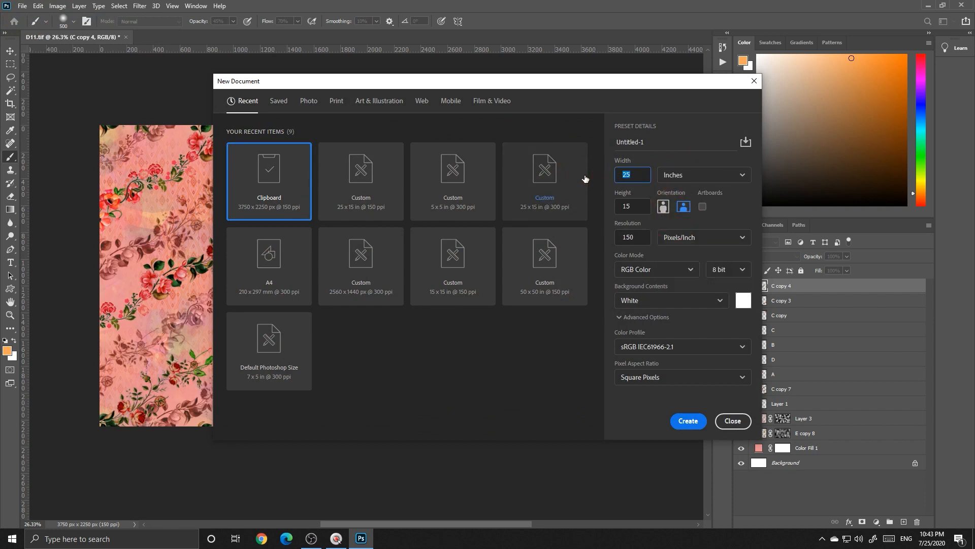
type("50")
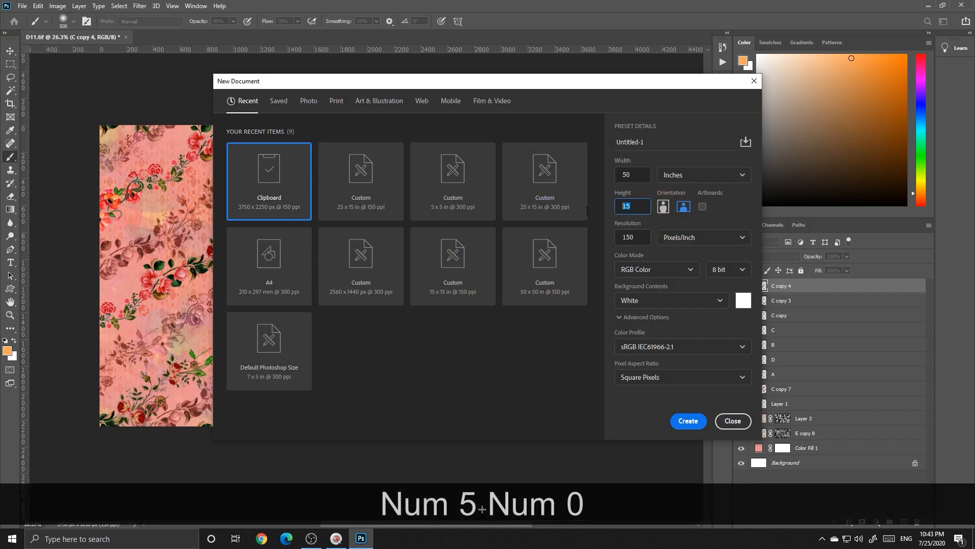
type("50")
key("Return")
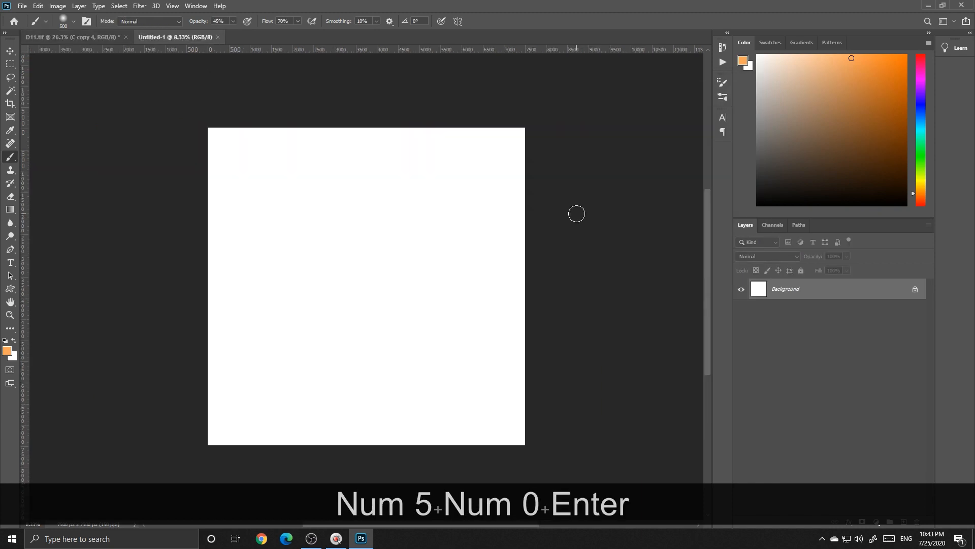
Add a Pattern fill layer with the new floral pattern at 100% scale
left_click(876, 522)
left_click(887, 362)
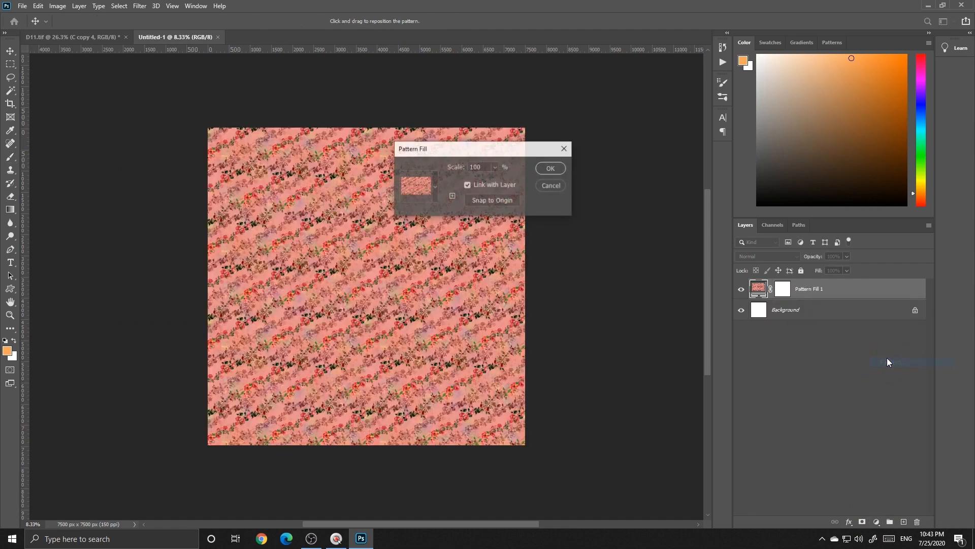
left_click(551, 170)
Examine the tiled floral pattern up close for visible seams and uneven repeats
scroll(278, 315, "up", 7)
key("space")
left_click_drag(506, 300, 337, 311)
scroll(298, 303, "down", 3)
key("space")
scroll(288, 269, "up", 3)
key("space")
left_click_drag(273, 264, 271, 302)
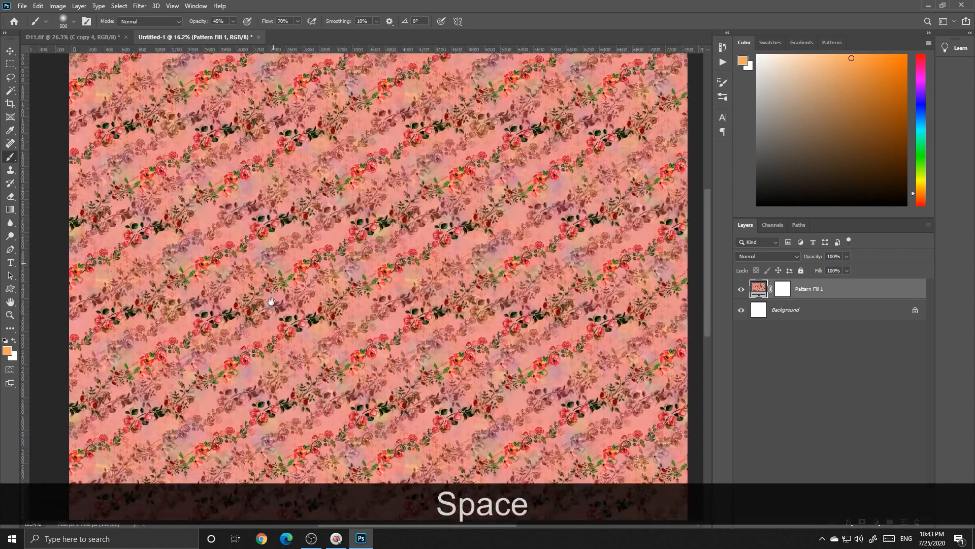
key("space")
left_click_drag(367, 196, 316, 209)
scroll(275, 270, "down", 1)
key("space")
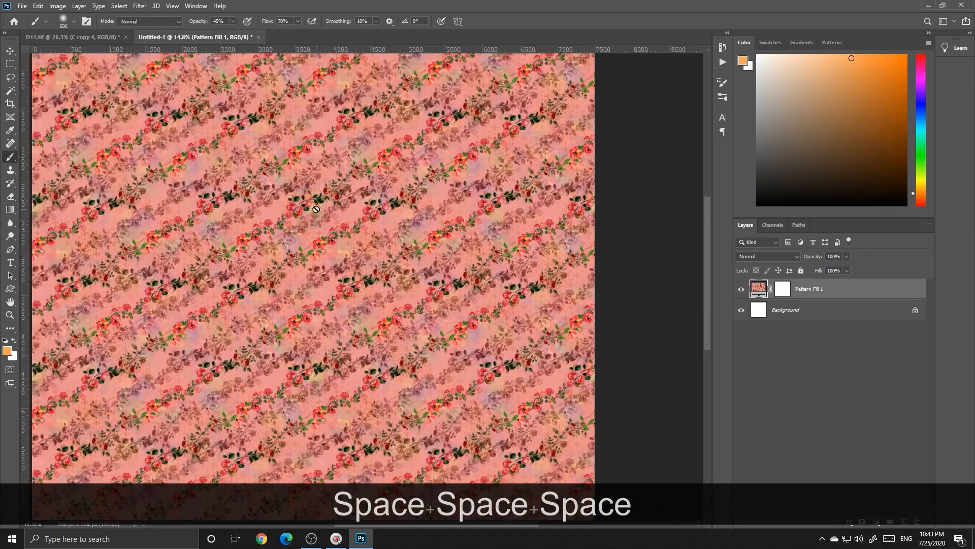
Set the scale of the Pattern Fill 1 layer to 200% in the 50-inch test document
key("space")
left_click_drag(310, 305, 405, 249)
scroll(366, 213, "down", 4)
scroll(403, 201, "up", 2)
key("space")
double_click(760, 289)
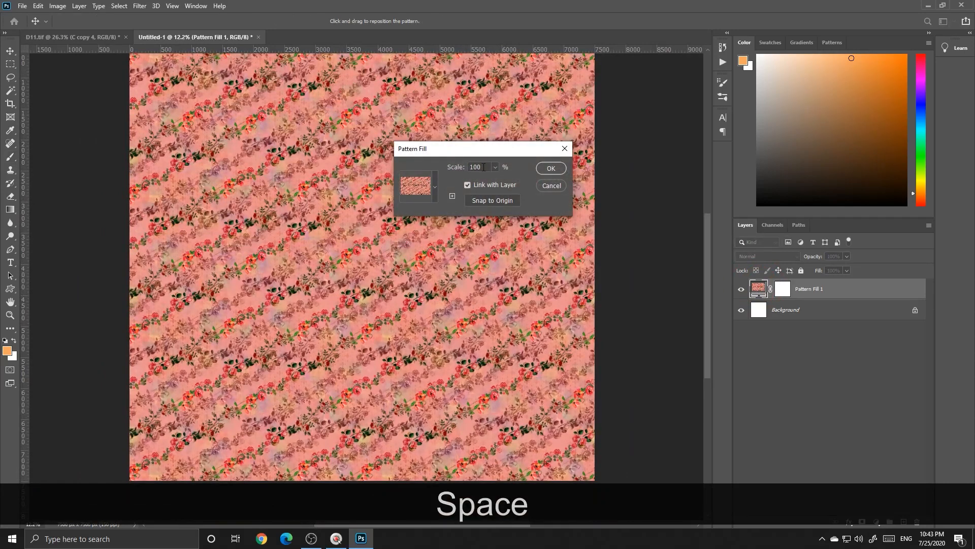
type("200")
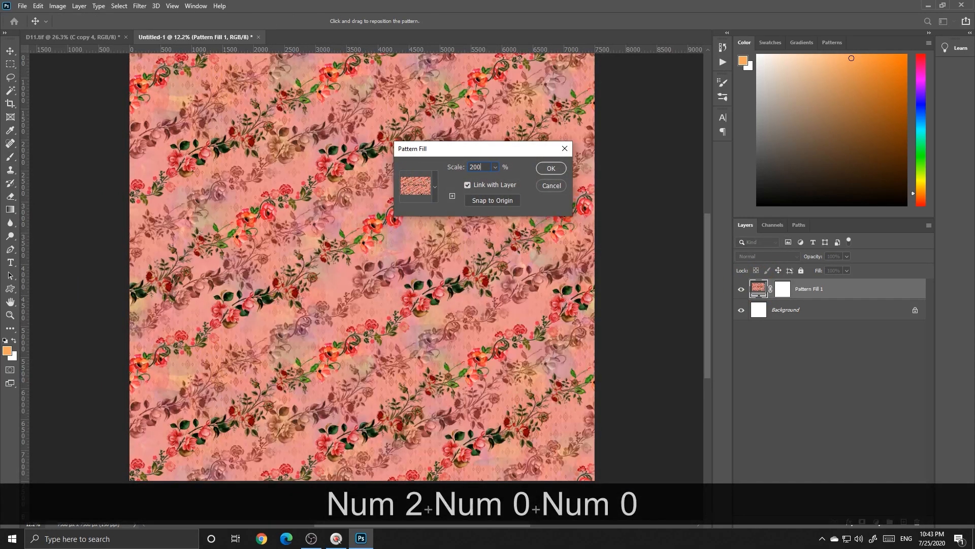
key("Return")
Shift the enlarged pattern fill freely within the canvas with the Move tool to check its repeat
scroll(392, 222, "down", 1)
key("v")
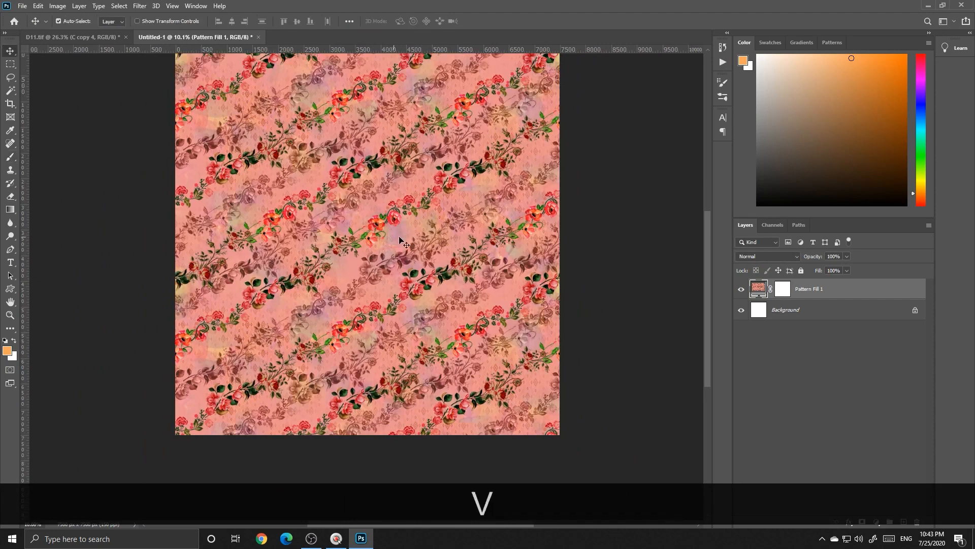
scroll(417, 247, "up", 1)
mouse_move(416, 248)
left_mouse_down()
mouse_move(369, 269)
mouse_move(297, 259)
mouse_move(452, 292)
mouse_move(426, 327)
mouse_move(417, 251)
mouse_move(437, 191)
mouse_move(419, 255)
left_mouse_up()
key("space")
mouse_move(419, 255)
left_mouse_down()
mouse_move(419, 327)
mouse_move(339, 201)
mouse_move(398, 284)
mouse_move(402, 309)
mouse_move(466, 276)
mouse_move(433, 255)
left_mouse_up()
scroll(425, 257, "down", 1)
key("space")
left_click_drag(406, 331, 428, 278)
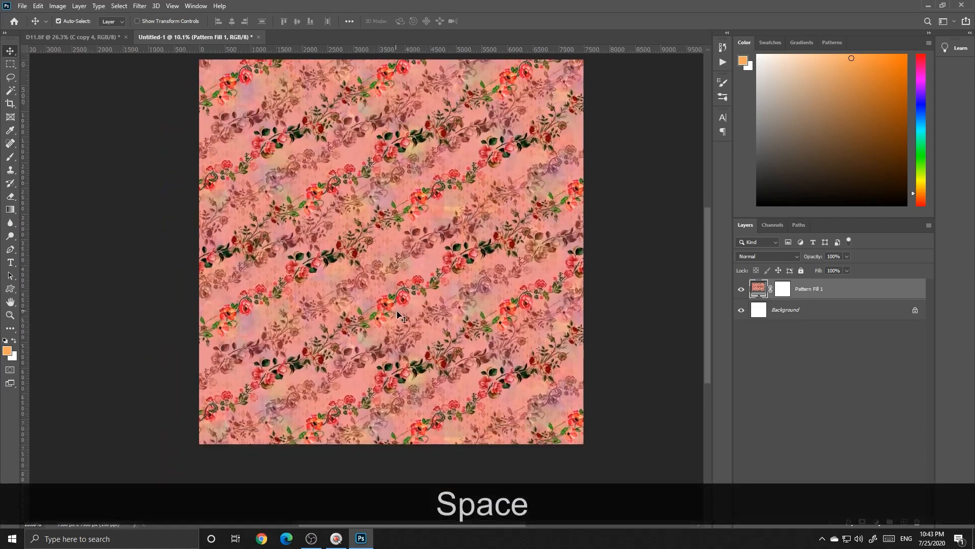
left_click_drag(395, 312, 426, 329)
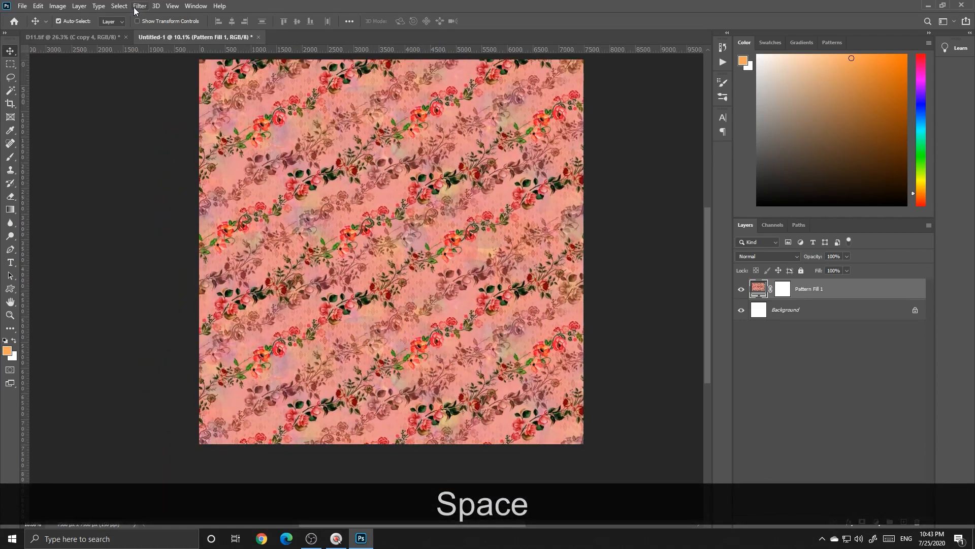
In D11.tif, add a muted tan Solid Color fill layer directly above Color Fill 1 as an alternative background
left_click(104, 36)
left_click(807, 449)
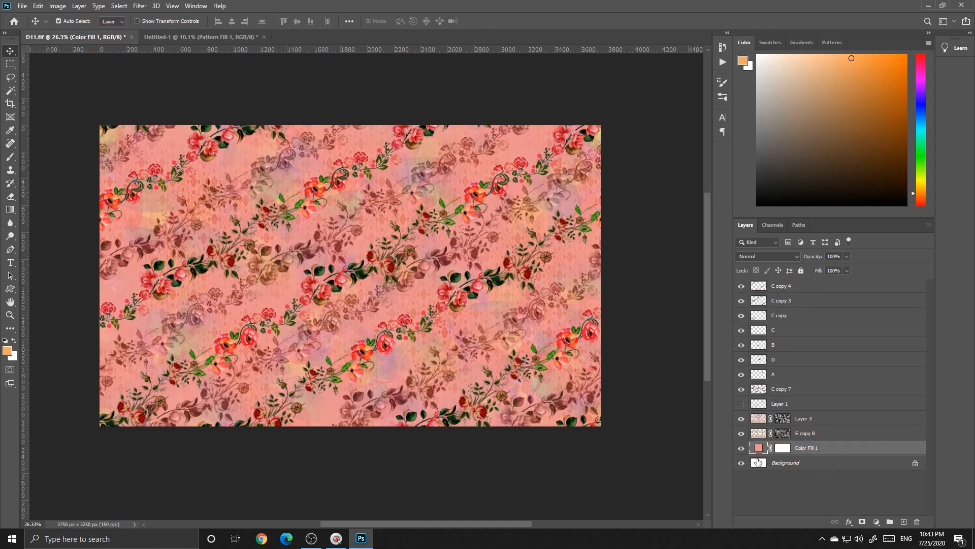
left_click(876, 522)
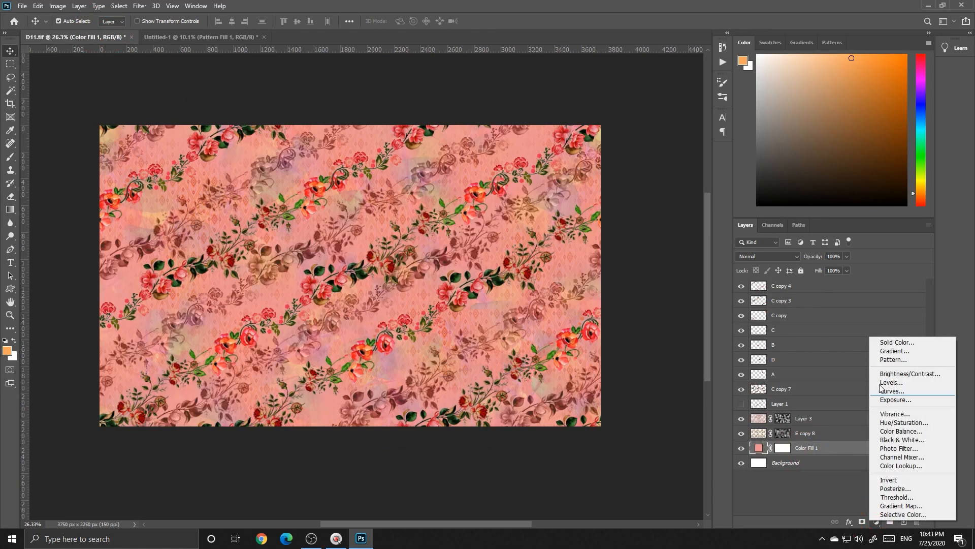
left_click(894, 342)
left_click(680, 111)
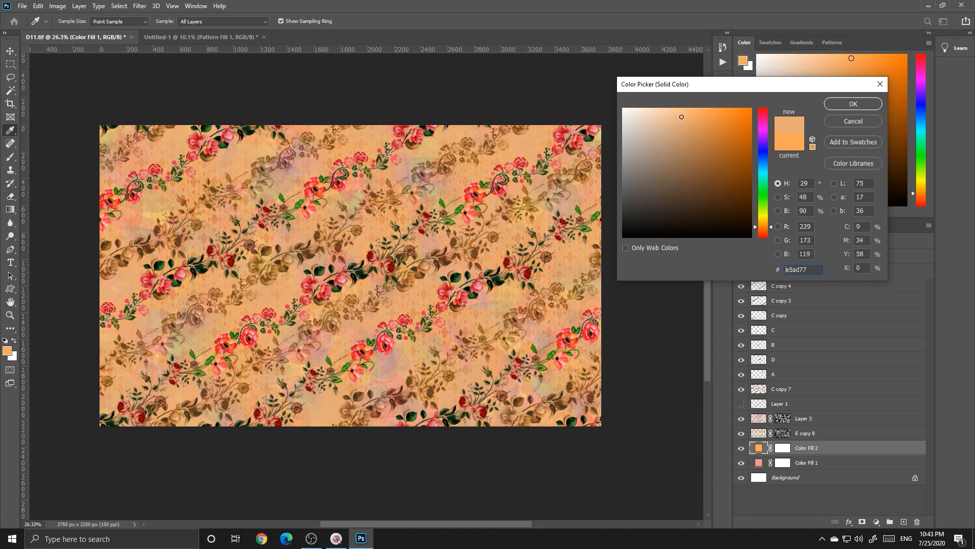
left_click_drag(678, 110, 672, 126)
left_click(853, 103)
scroll(311, 252, "down", 1)
key("space")
left_click_drag(311, 252, 304, 238)
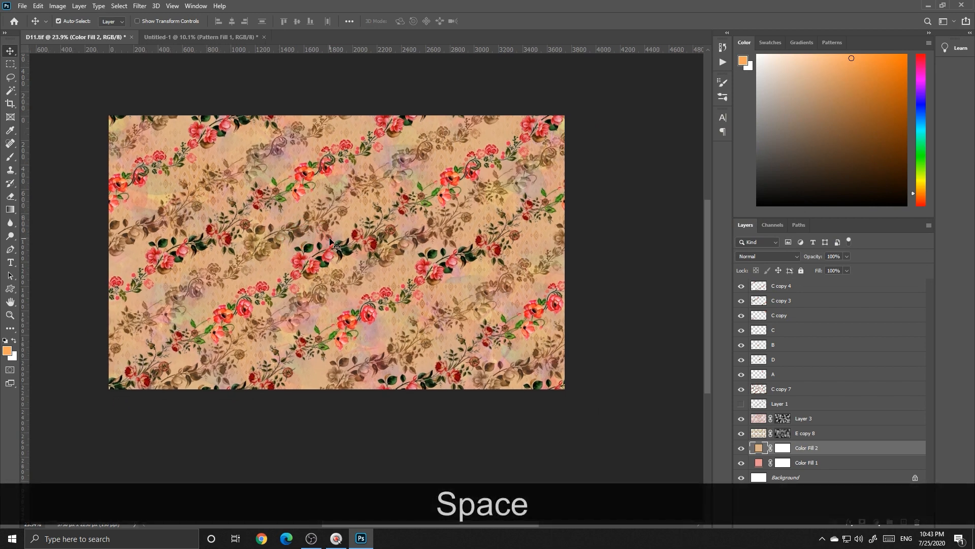
scroll(392, 297, "up", 1)
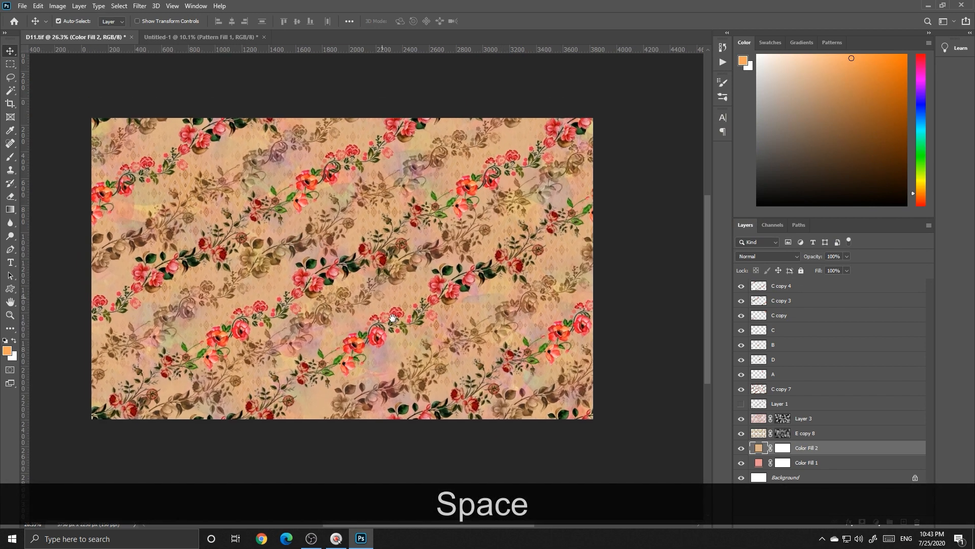
Add another Solid Color fill layer above the tan one in soft sage green, hex a8bf86
left_click(876, 524)
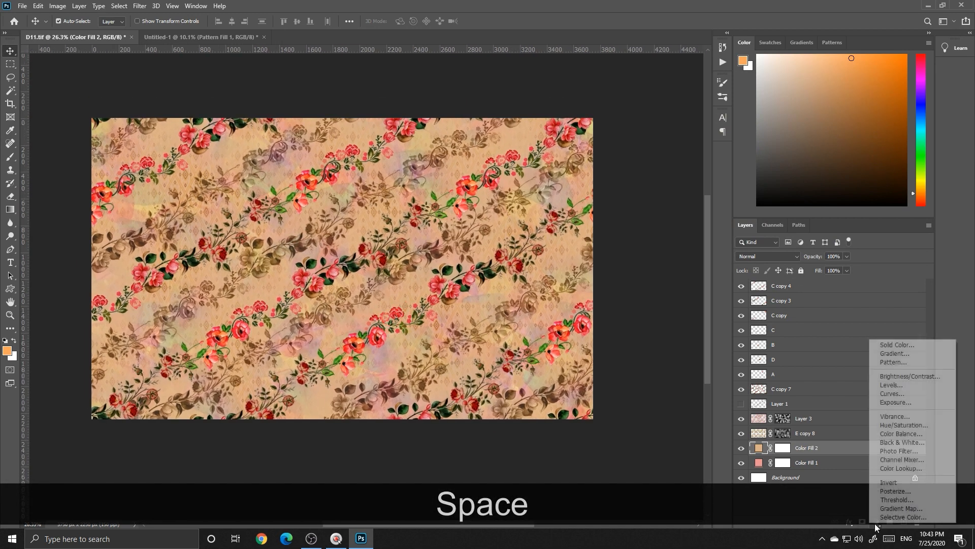
left_click(891, 345)
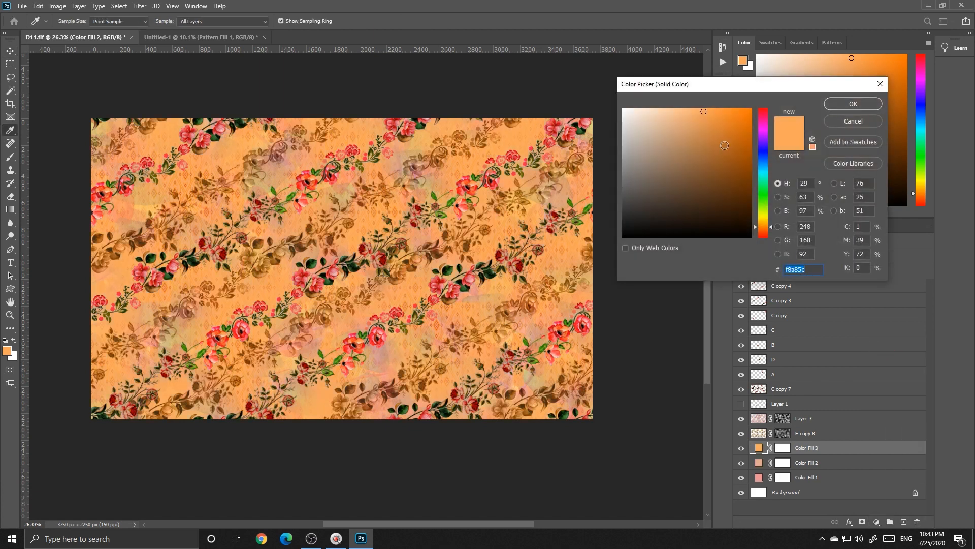
left_click_drag(756, 199, 757, 207)
left_click(664, 111)
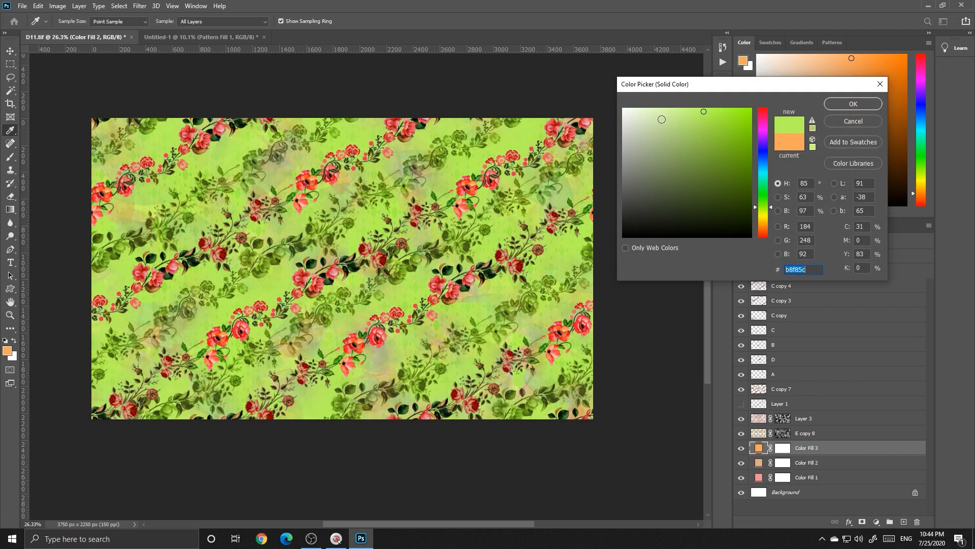
left_click_drag(667, 125, 663, 145)
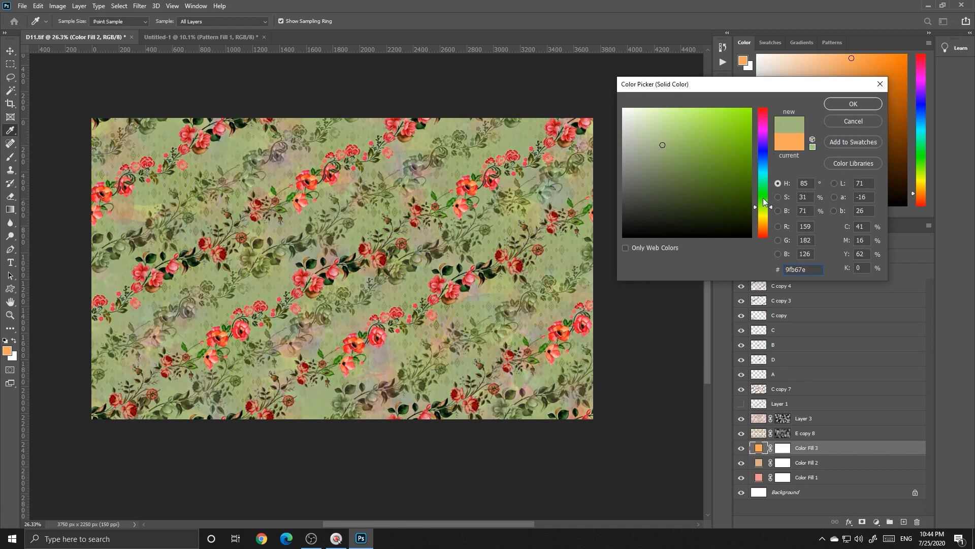
left_click_drag(763, 198, 757, 211)
left_click_drag(663, 144, 664, 130)
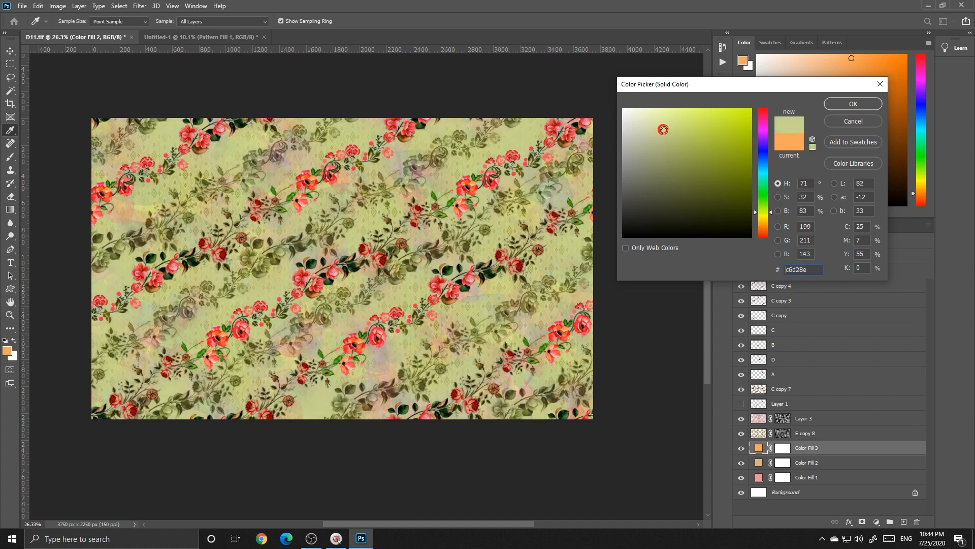
left_click_drag(763, 217, 763, 207)
mouse_move(669, 144)
left_mouse_down()
mouse_move(653, 129)
mouse_move(661, 141)
left_mouse_up()
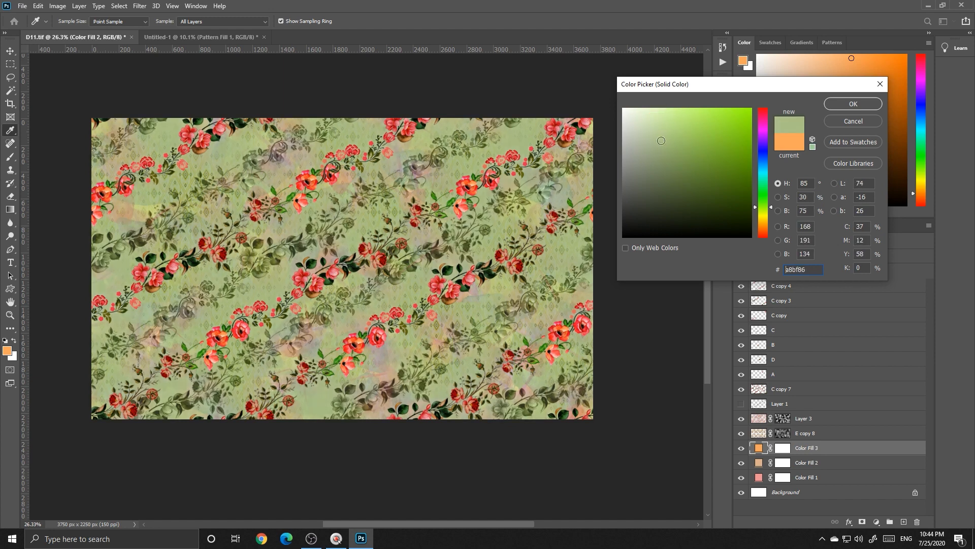
left_click(853, 104)
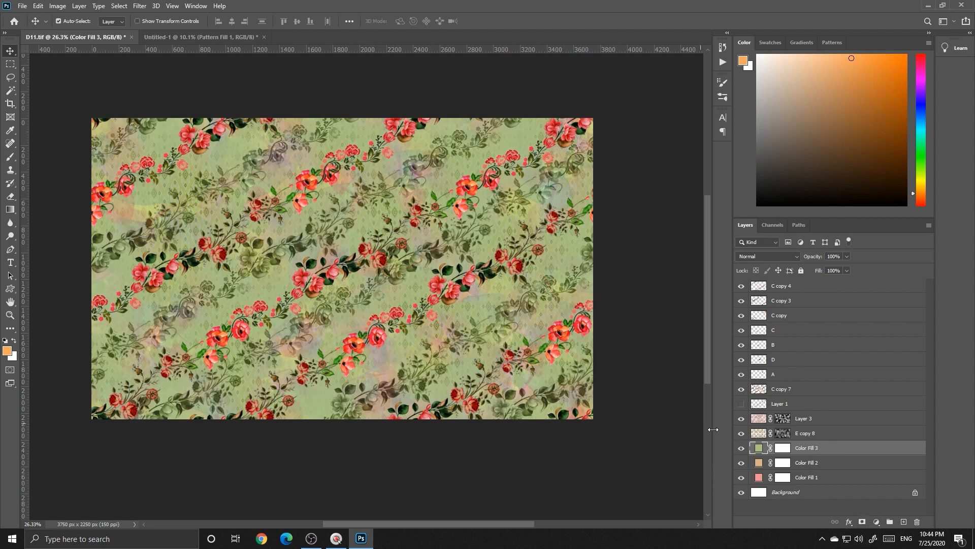
Hide the sage green and tan color fill layers to compare the background color variations
left_click(742, 448)
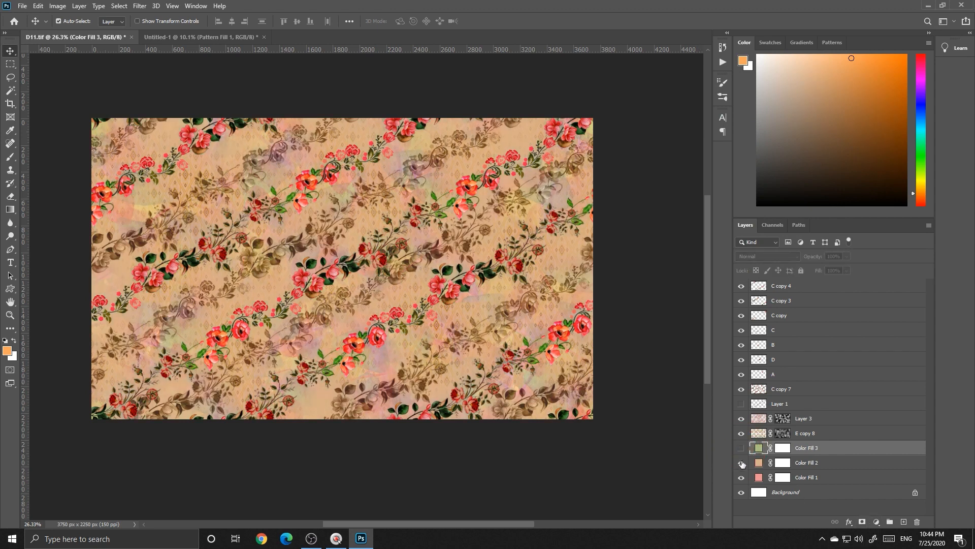
left_click(742, 463)
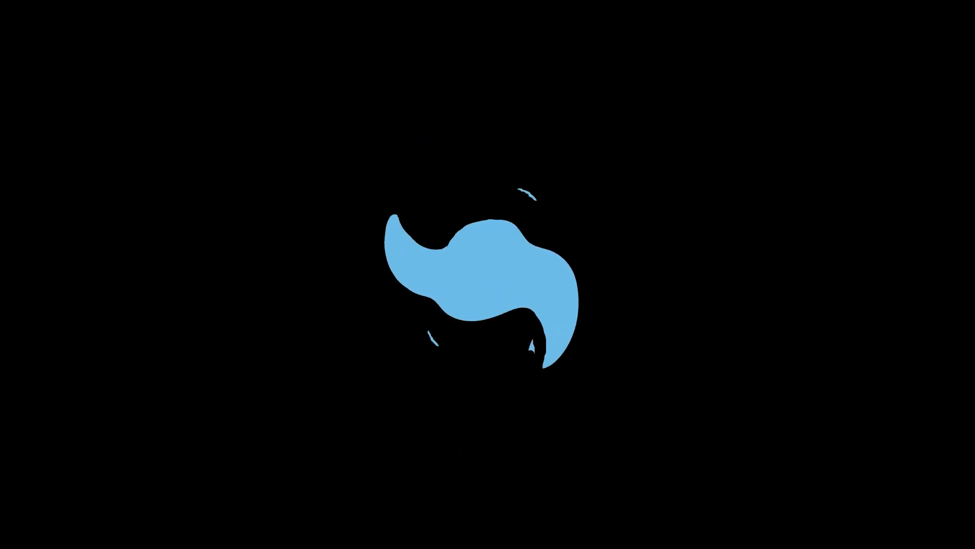